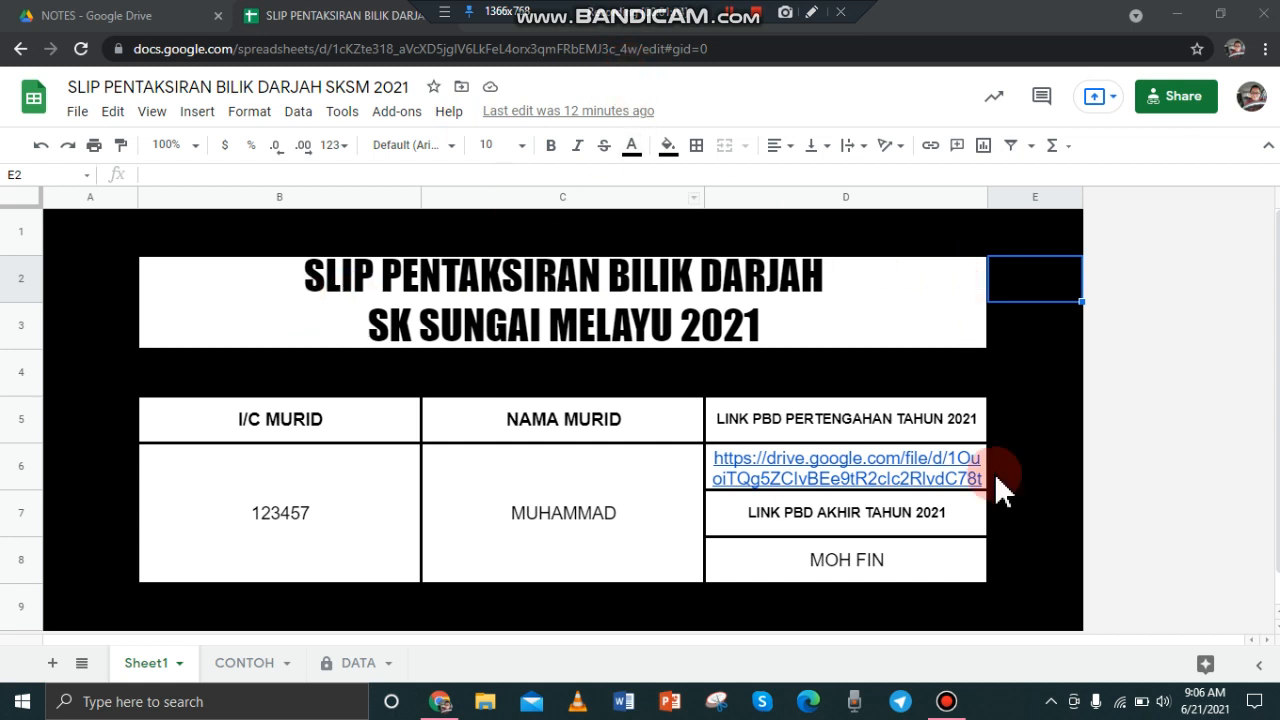
Step: Examine the slip form on Sheet1: the I/C MURID entry cell, the student name lookup, and the mid-year and year-end link cells
click(322, 476)
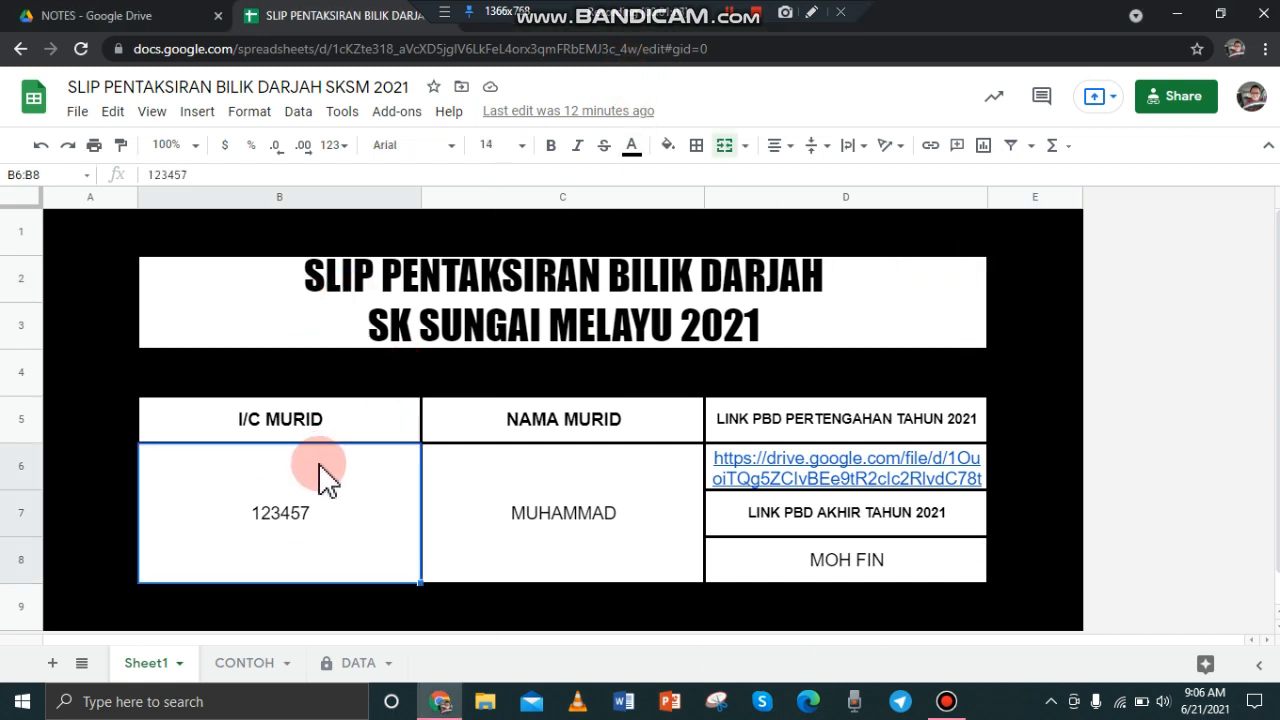
click(341, 370)
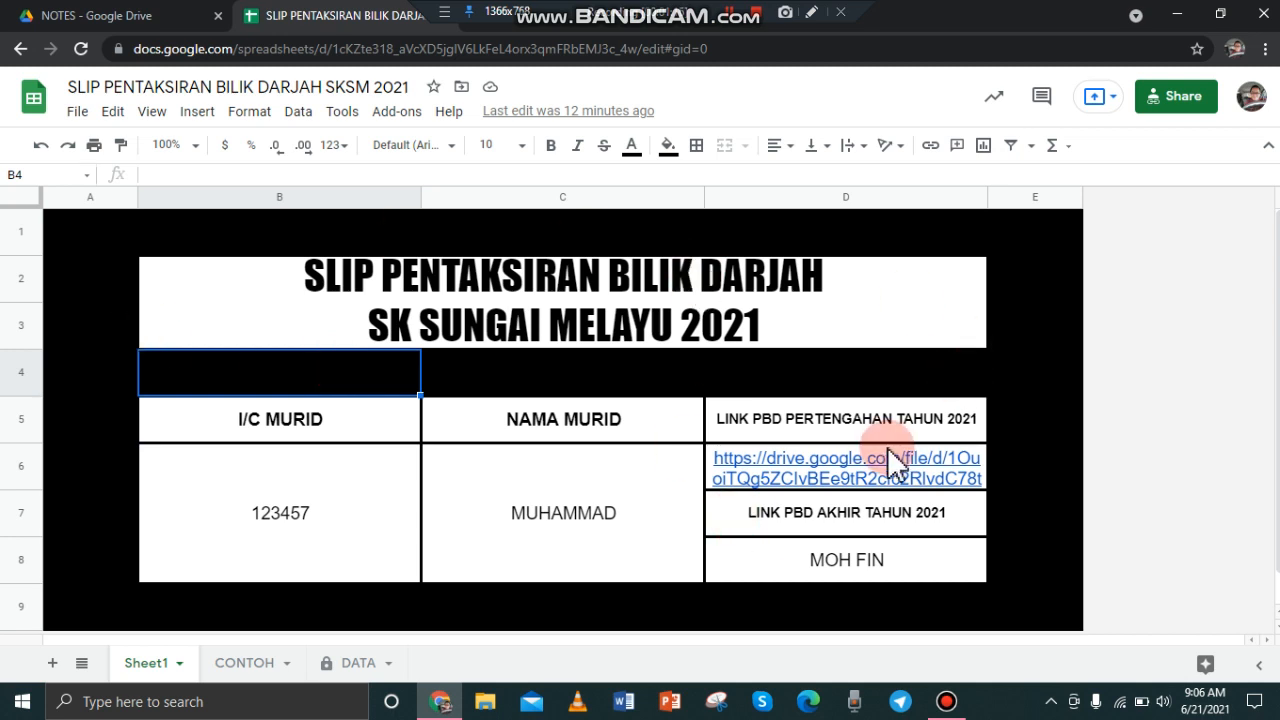
click(308, 491)
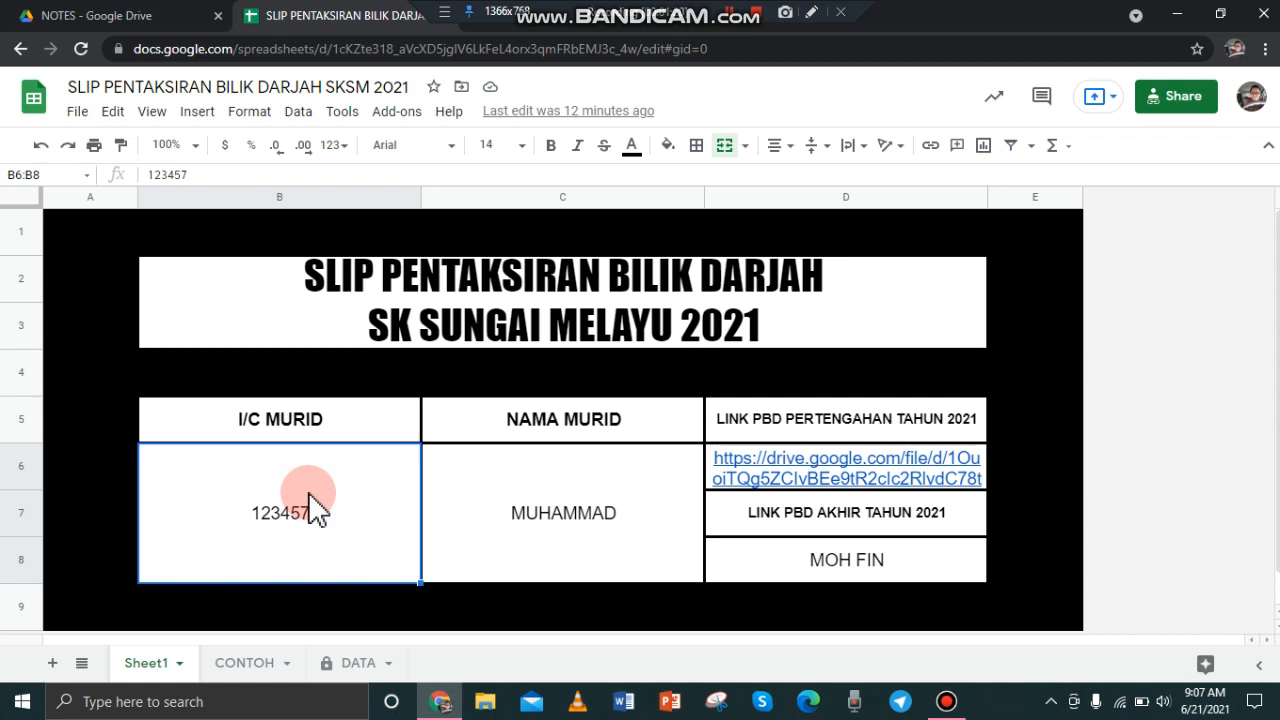
click(567, 488)
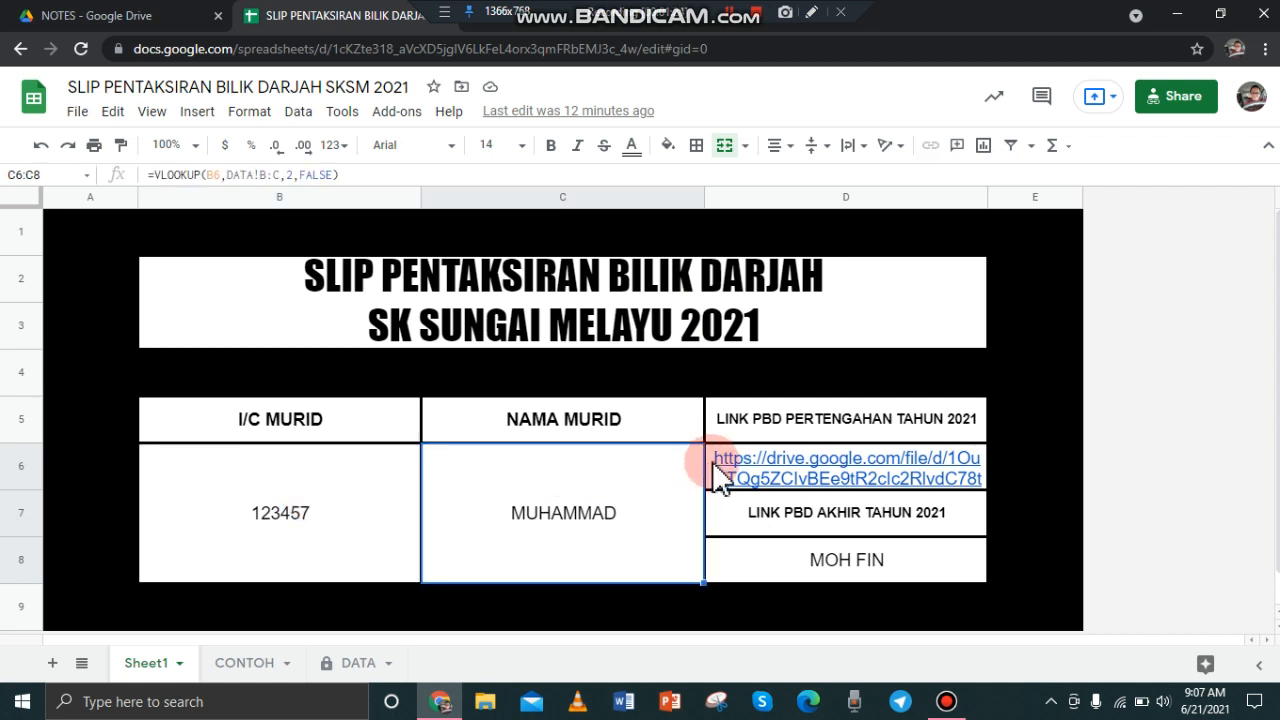
mouse_move(712, 468)
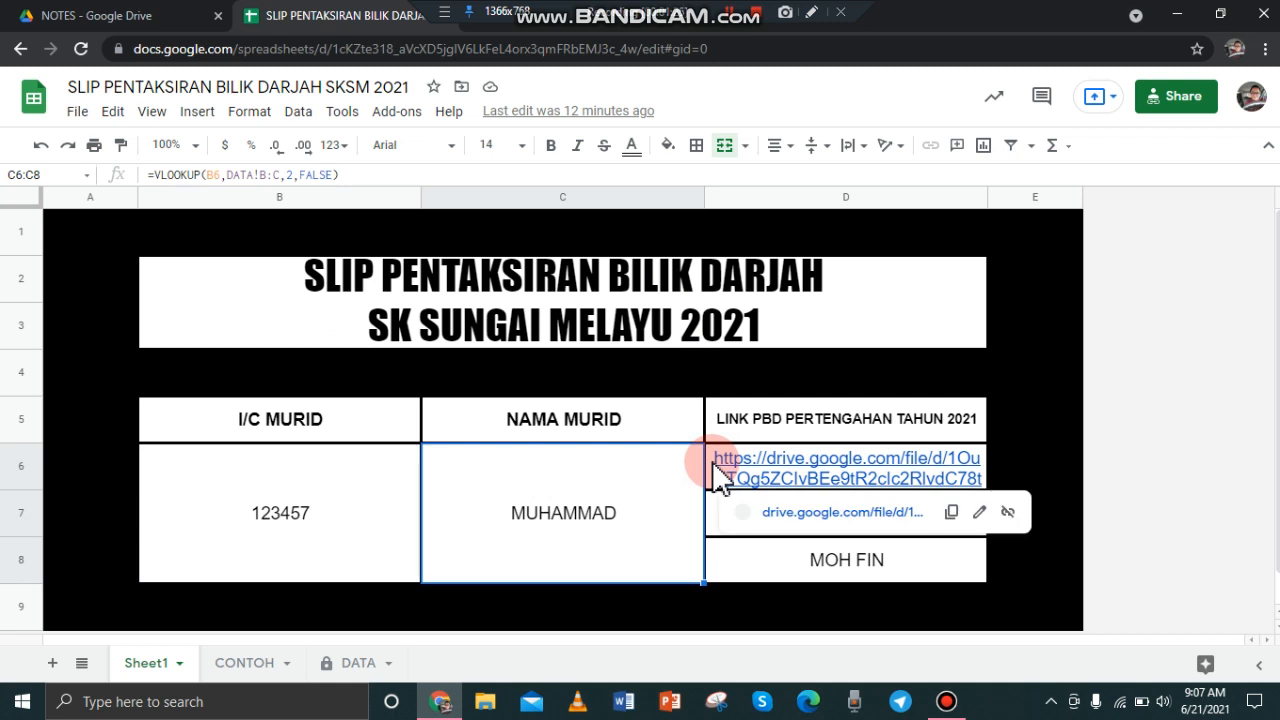
click(716, 565)
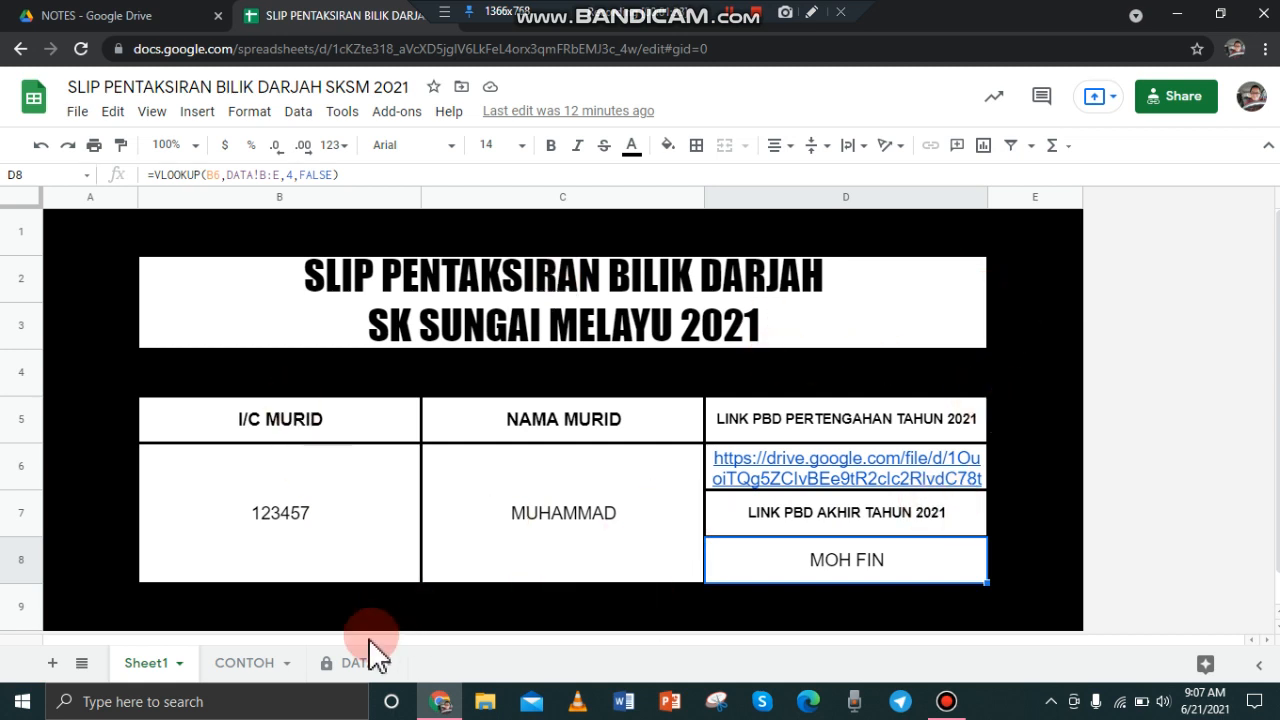
Step: Examine the student records on the DATA sheet, including the name column and the mid-year PBD download links
click(362, 673)
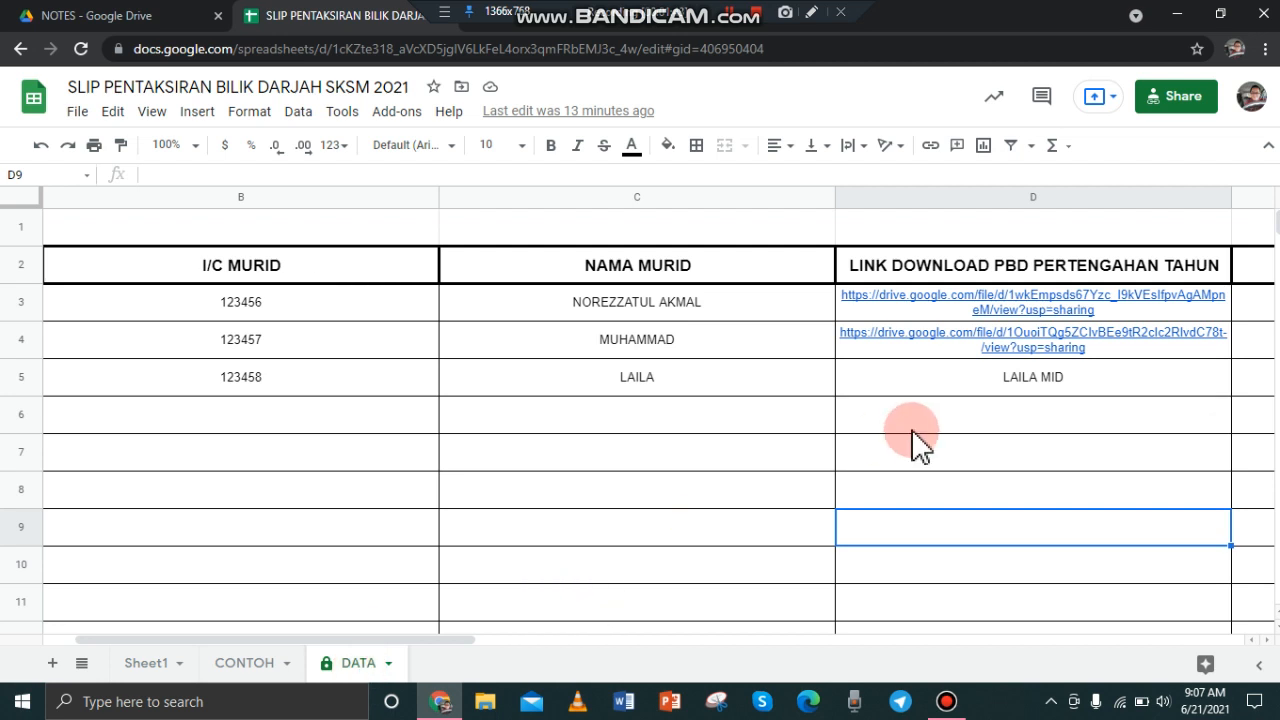
click(1058, 309)
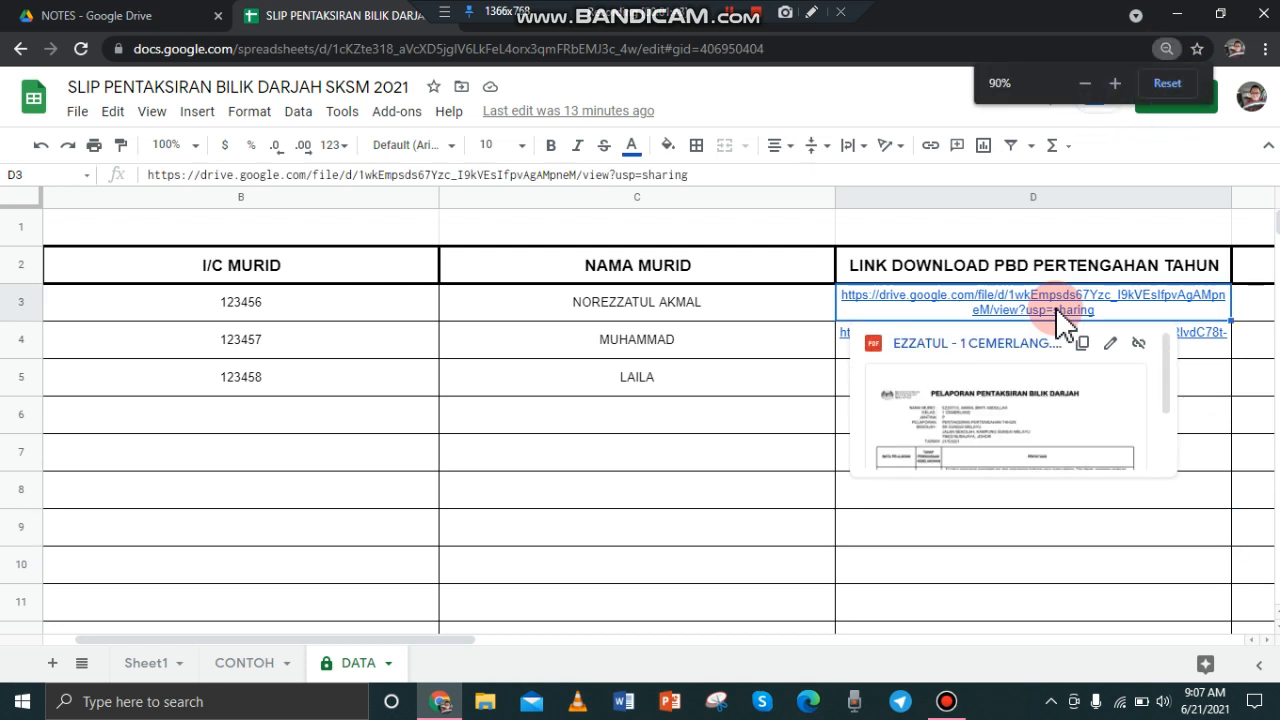
click(743, 306)
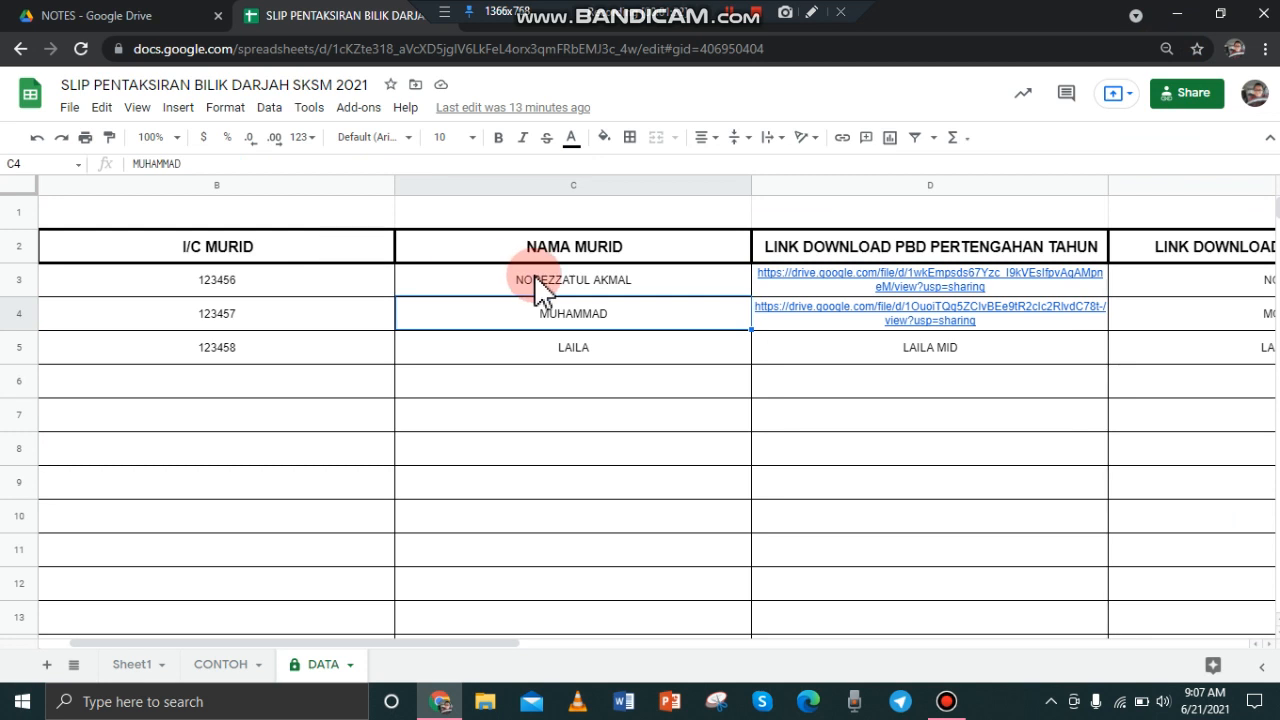
key(ctrl+minus)
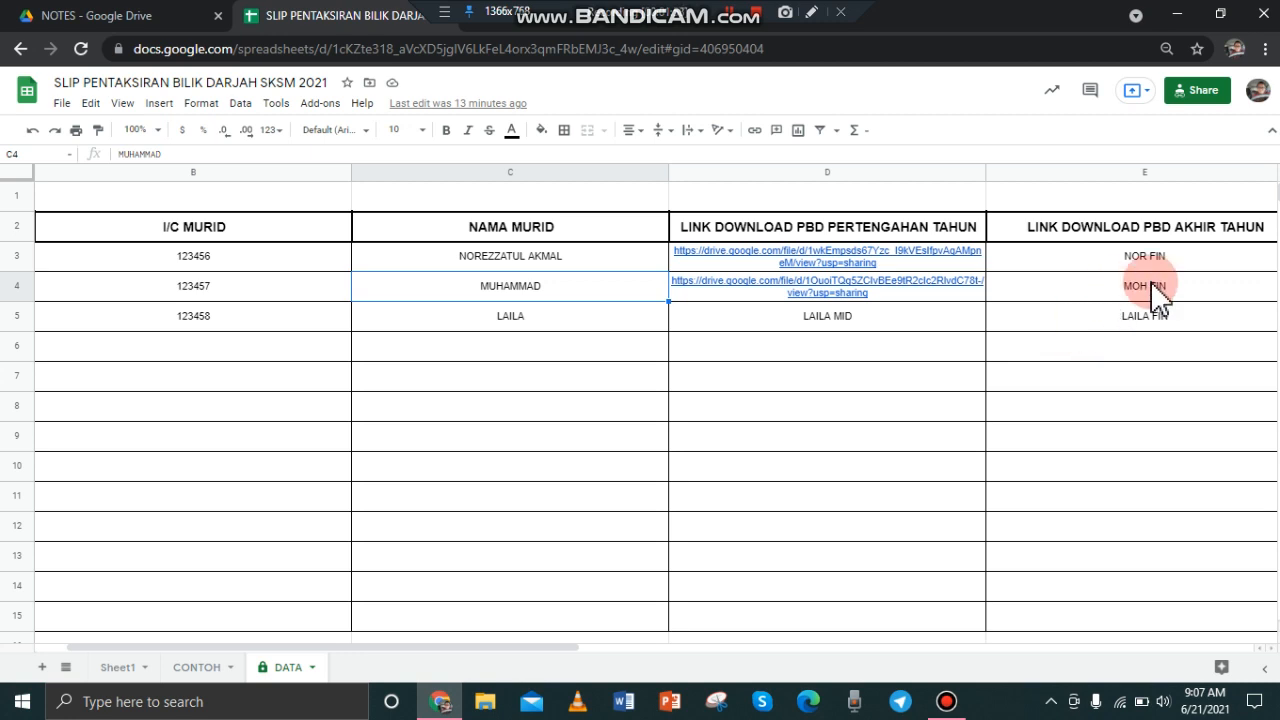
click(963, 297)
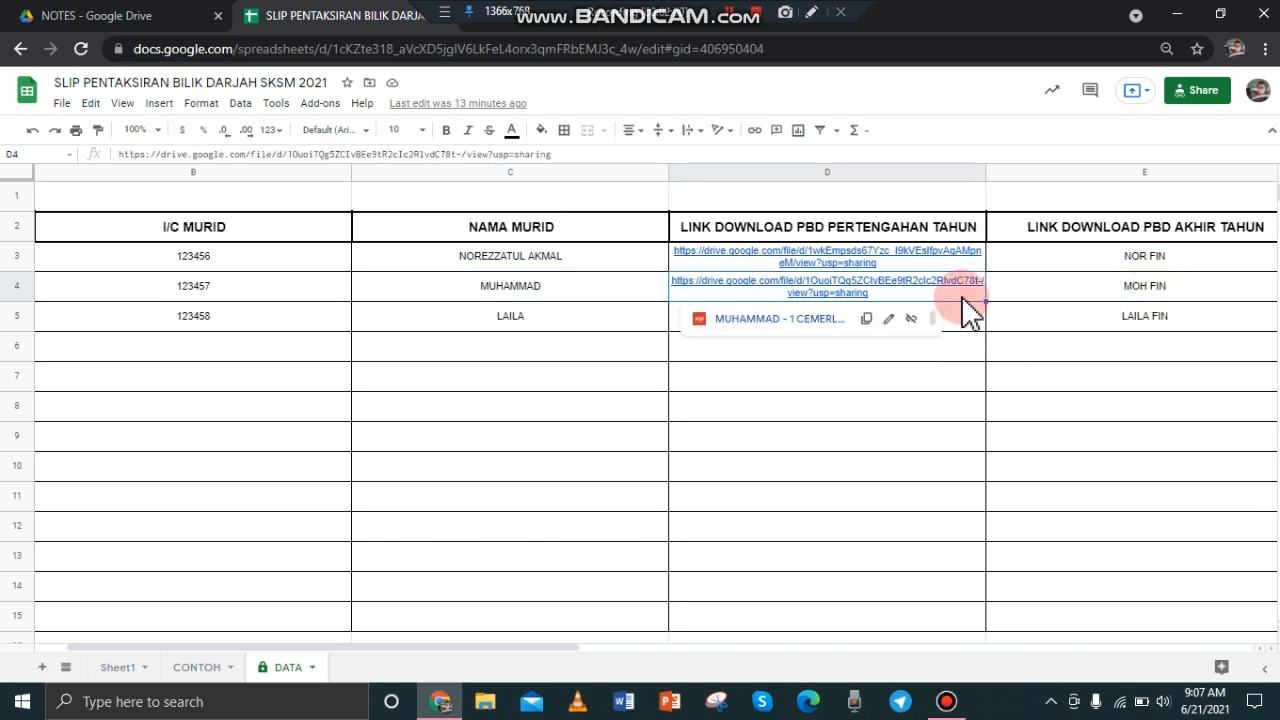
Step: Switch to the Google Drive folder and check the link-sharing access of the first student's PDF report
click(135, 12)
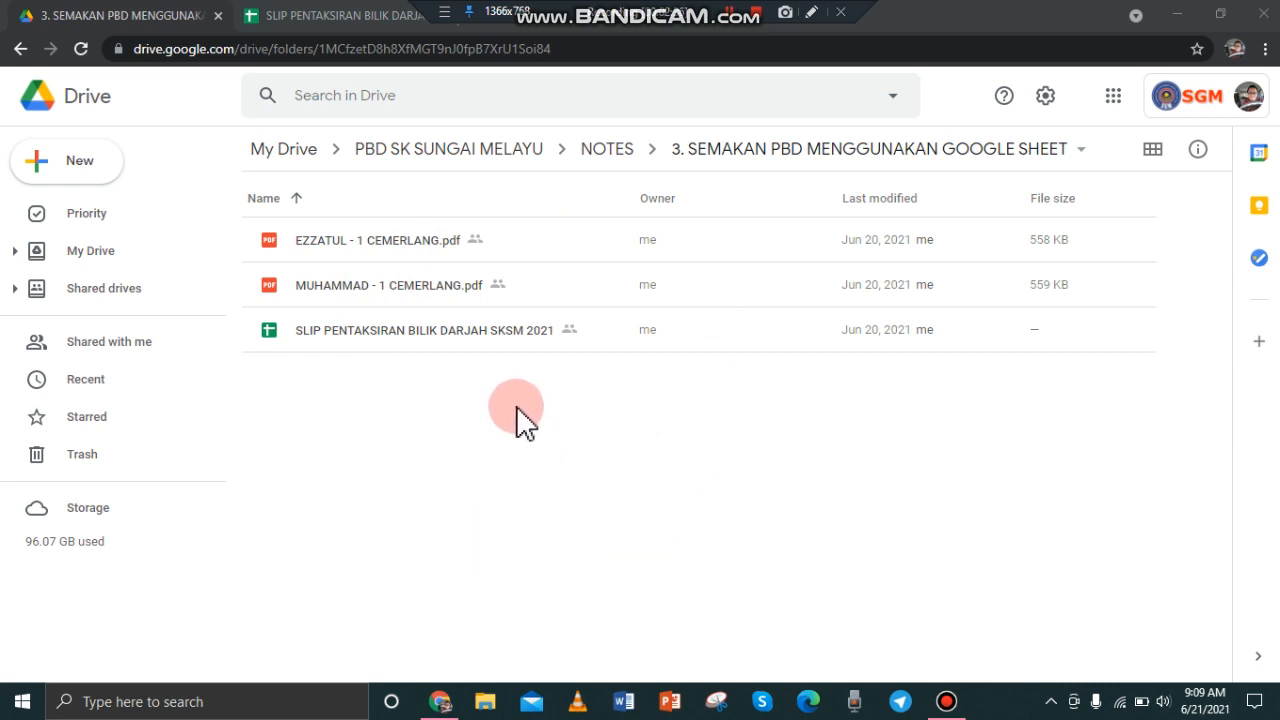
click(355, 265)
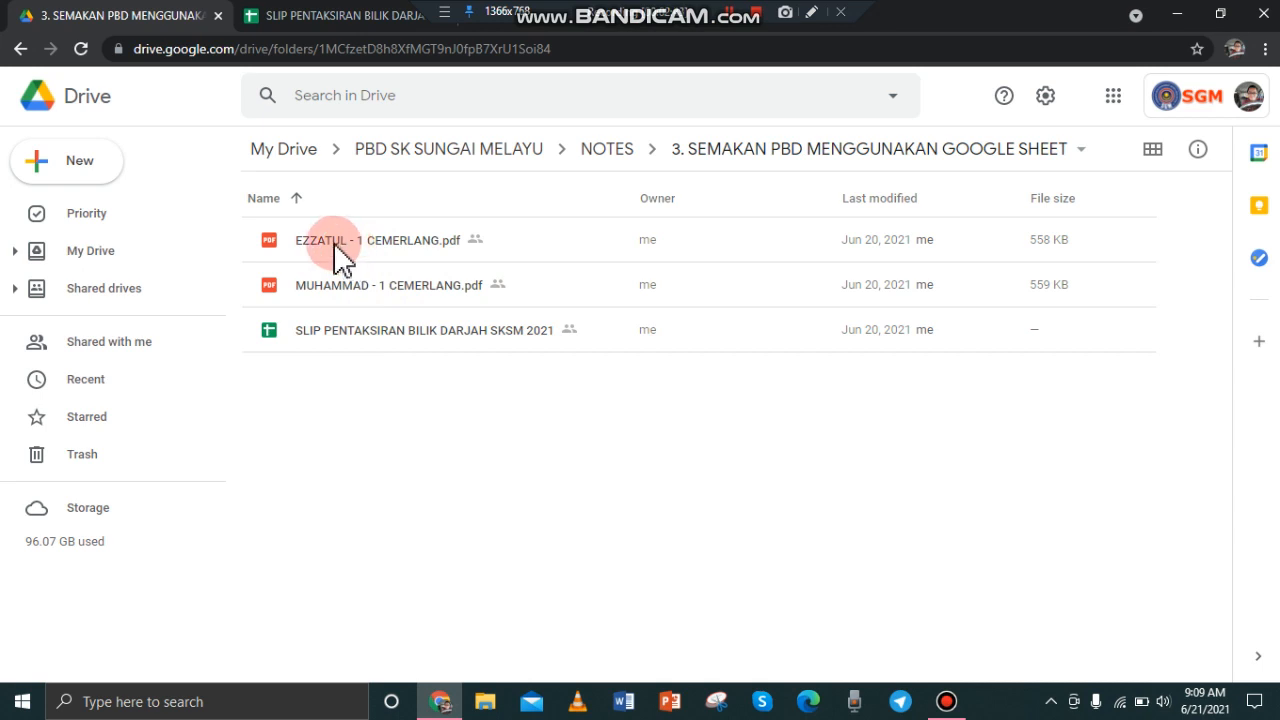
click(338, 252)
right_click(338, 252)
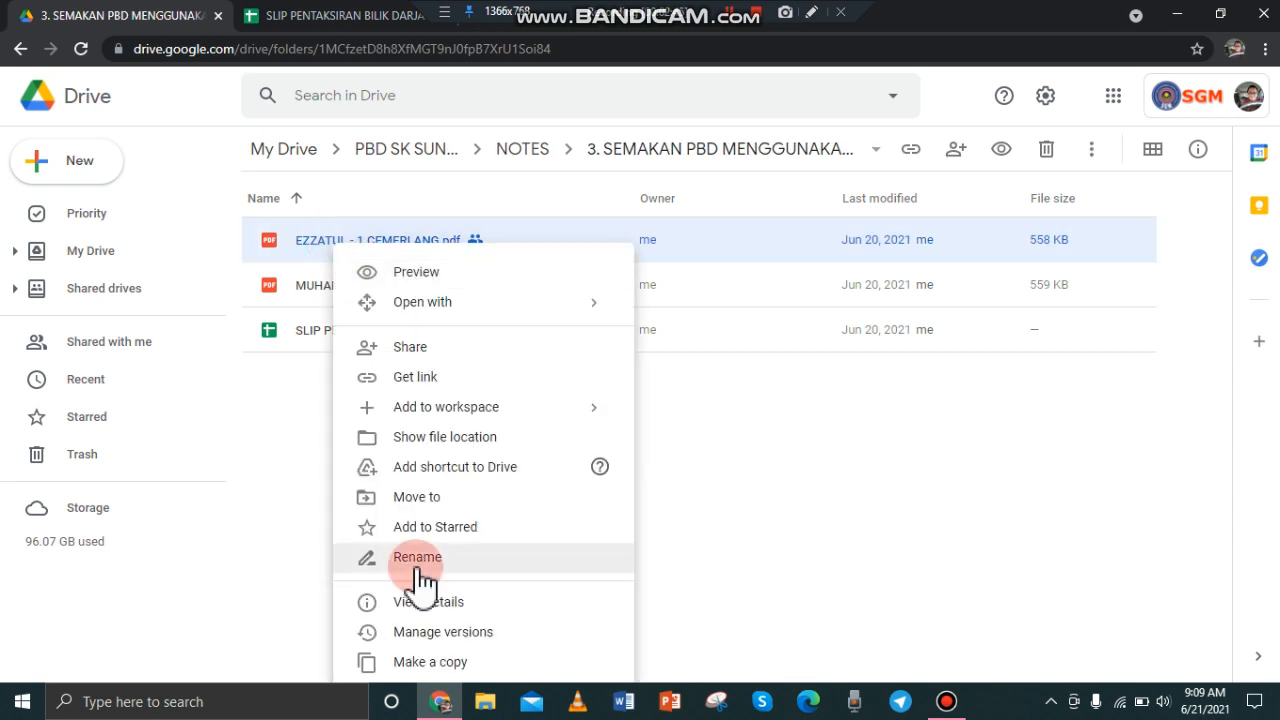
click(466, 380)
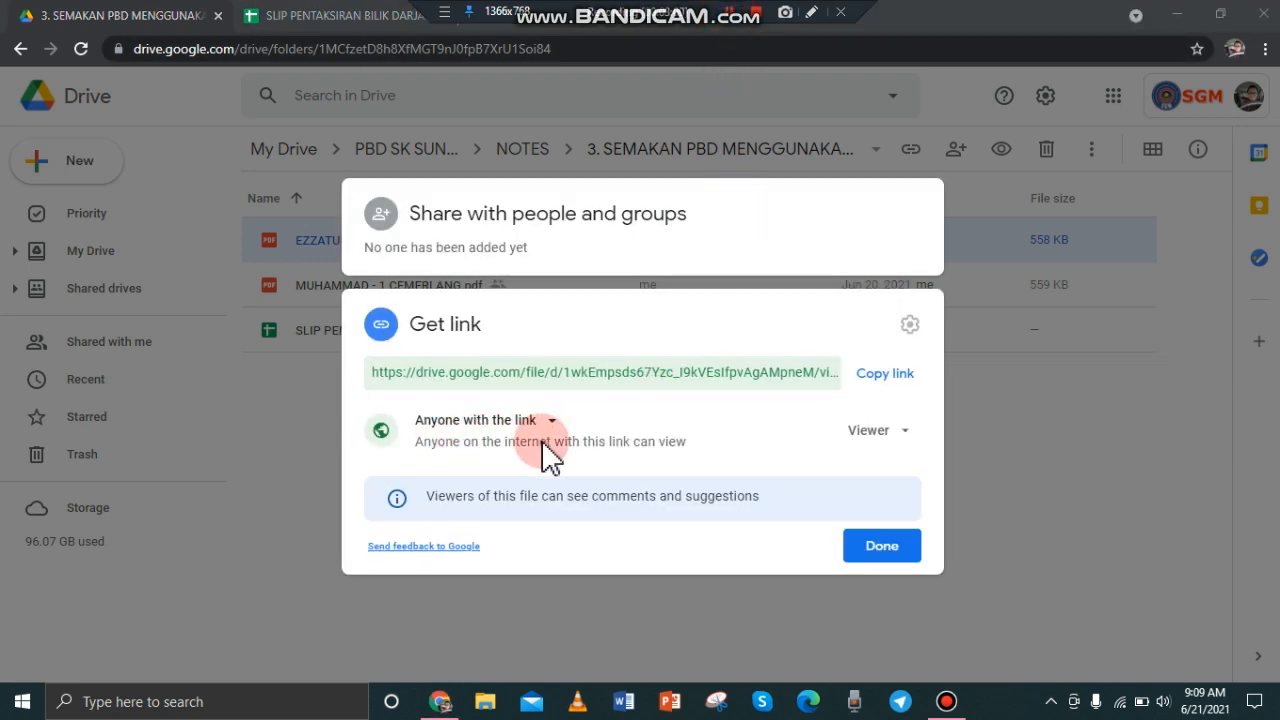
click(881, 550)
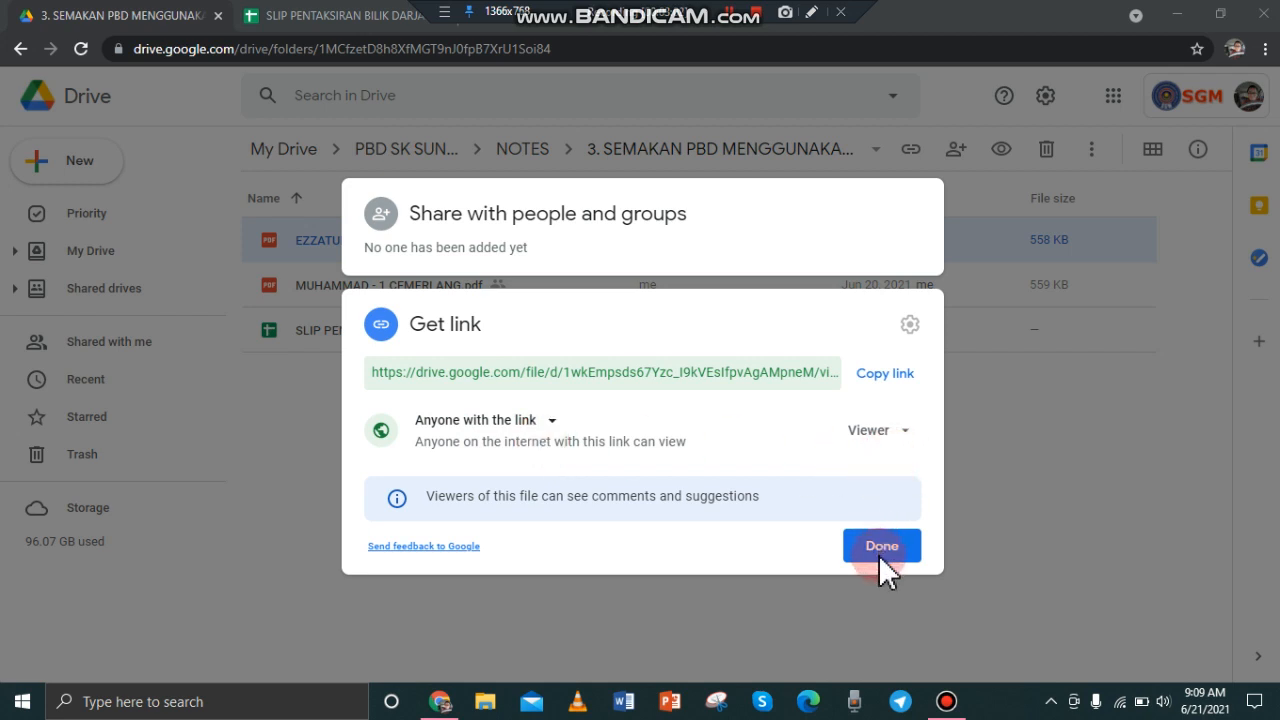
click(732, 14)
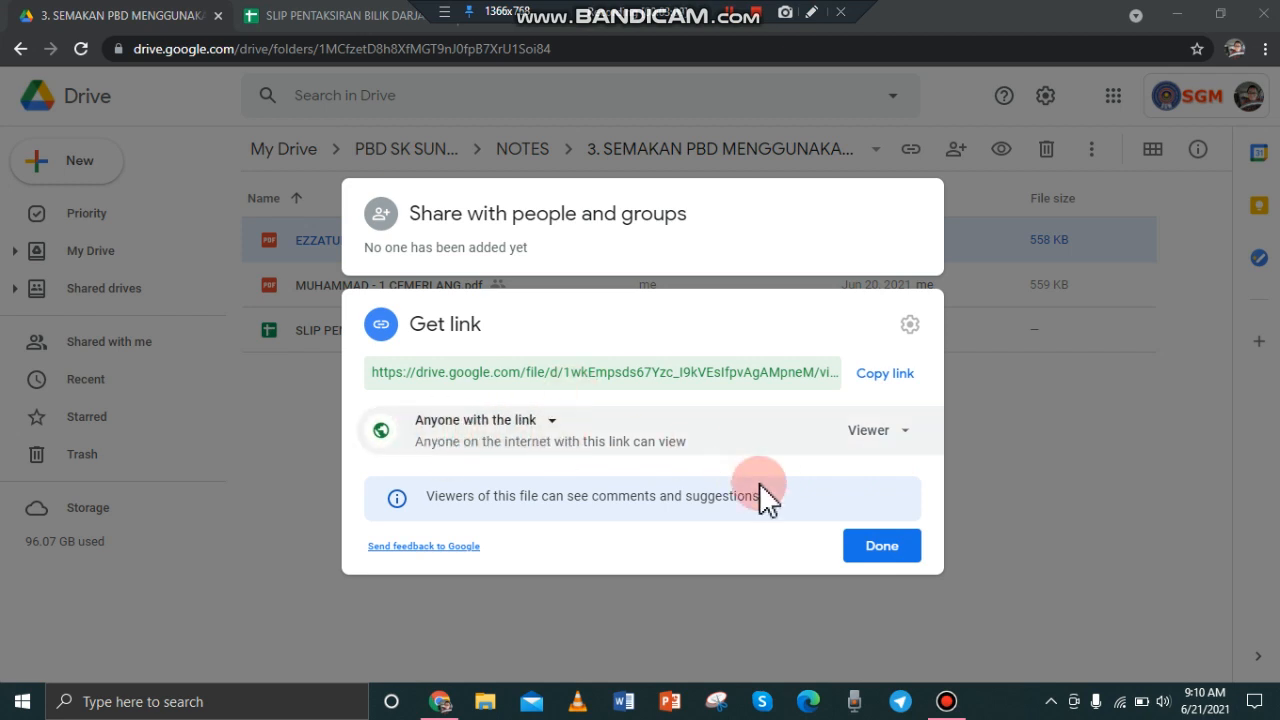
click(858, 545)
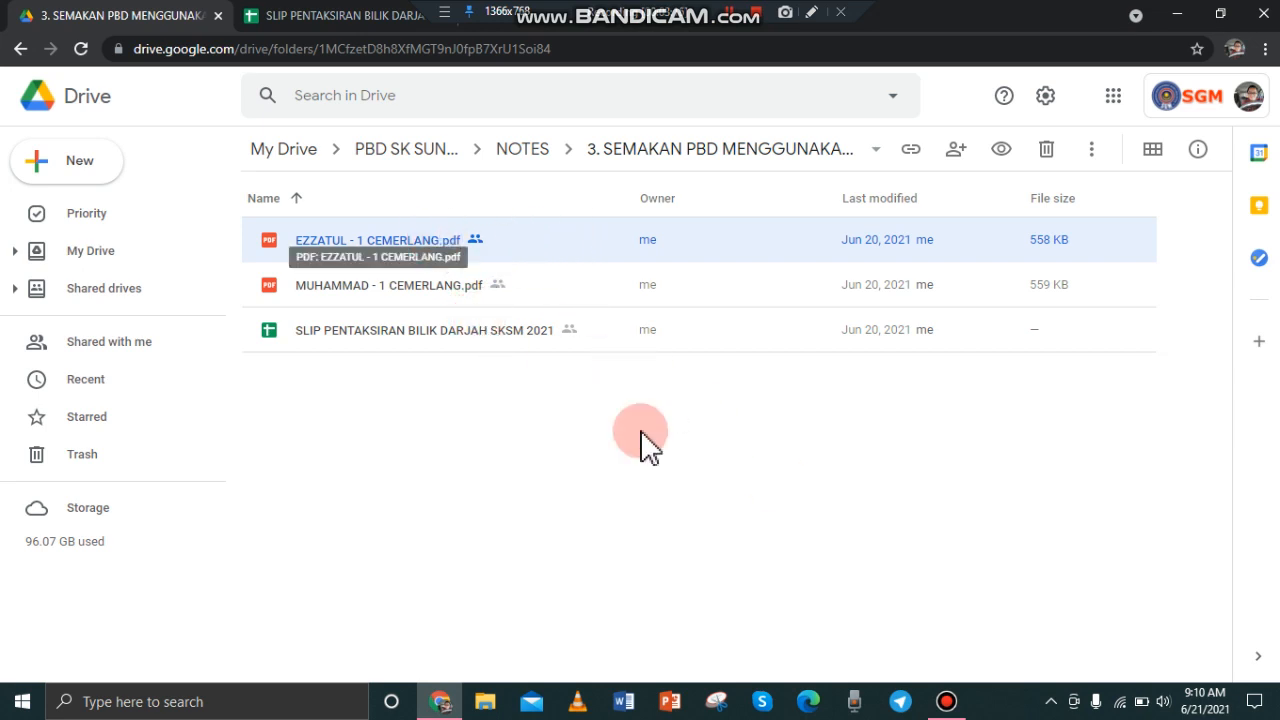
Step: Return to the DATA sheet and review the year-end link, I/C MURID and NAMA MURID columns
click(362, 15)
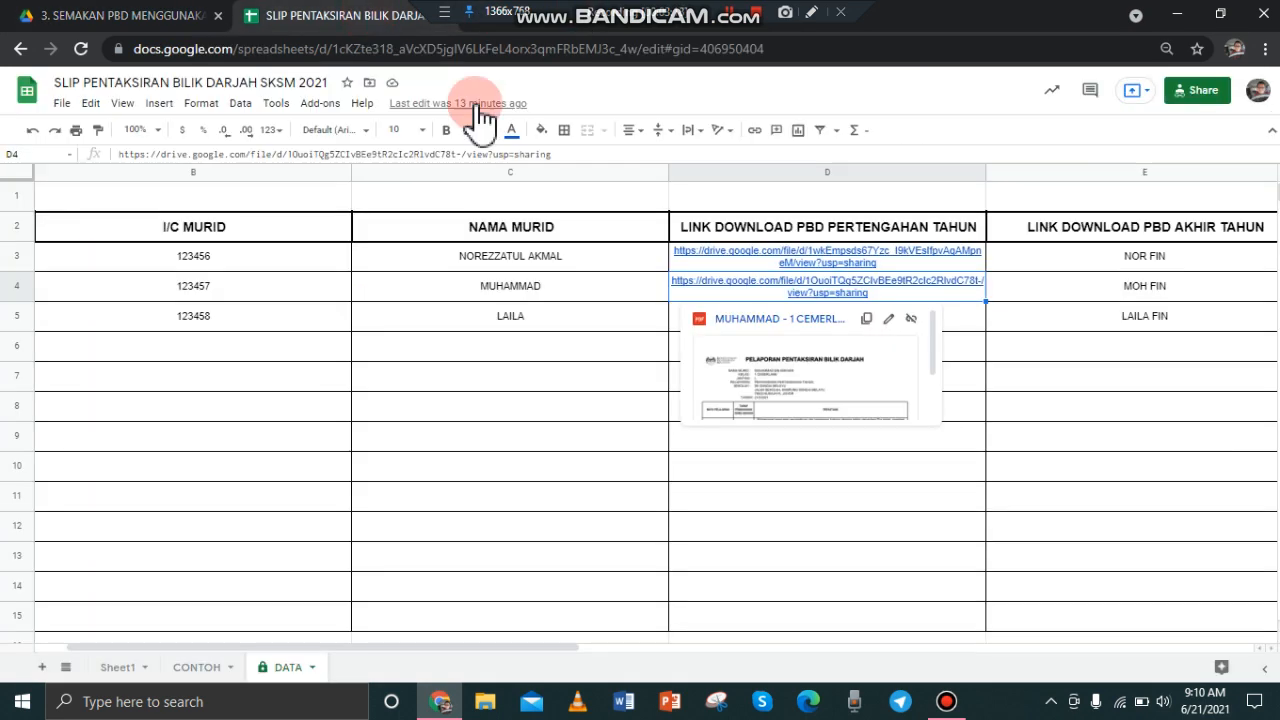
click(850, 505)
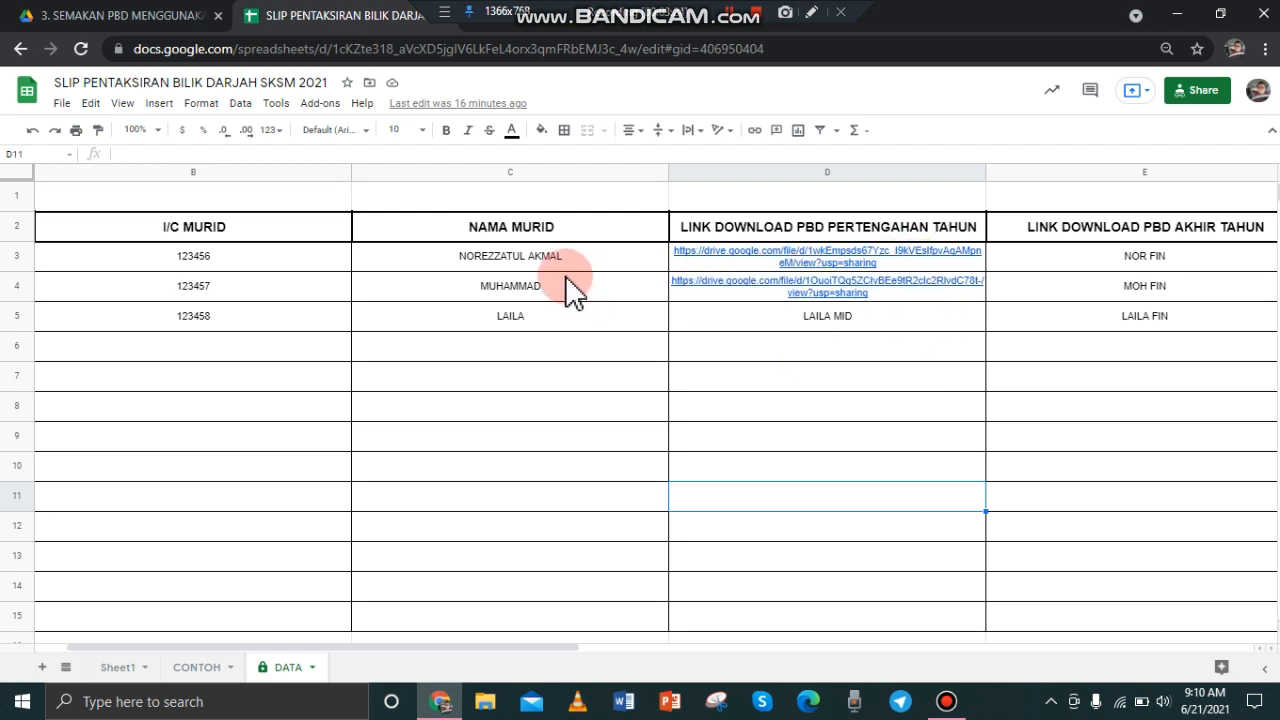
click(1118, 268)
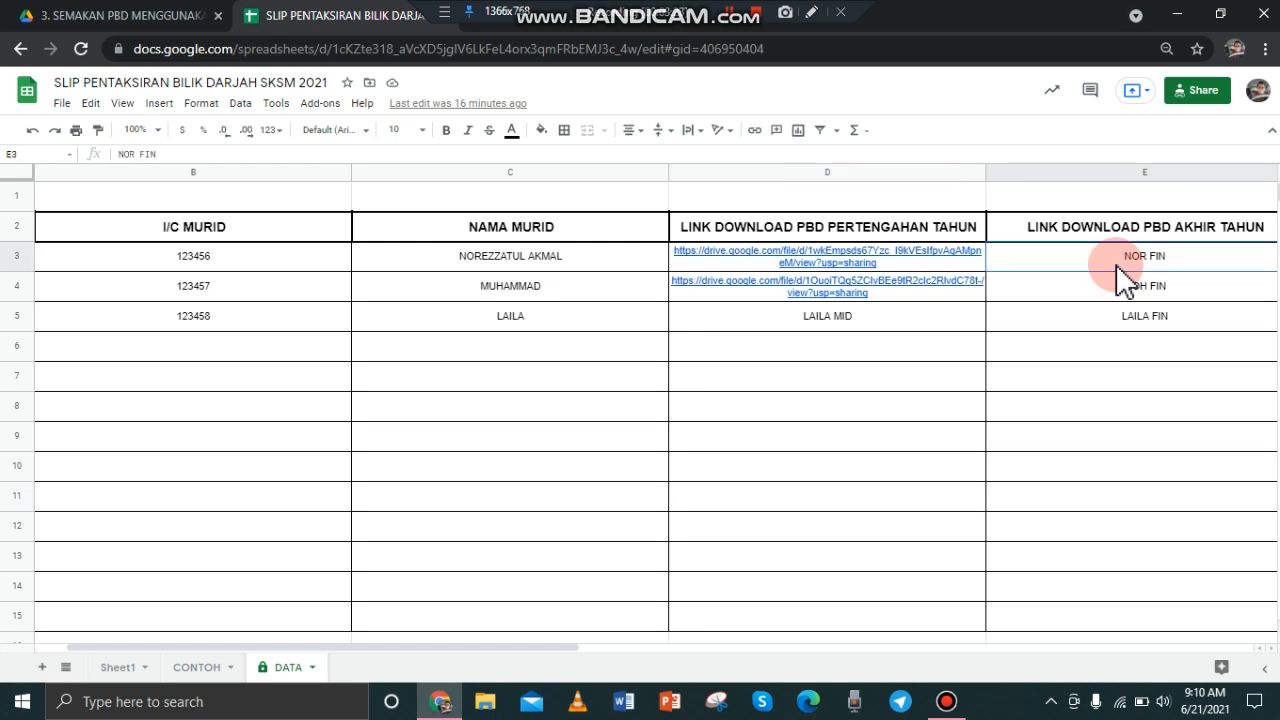
click(1121, 288)
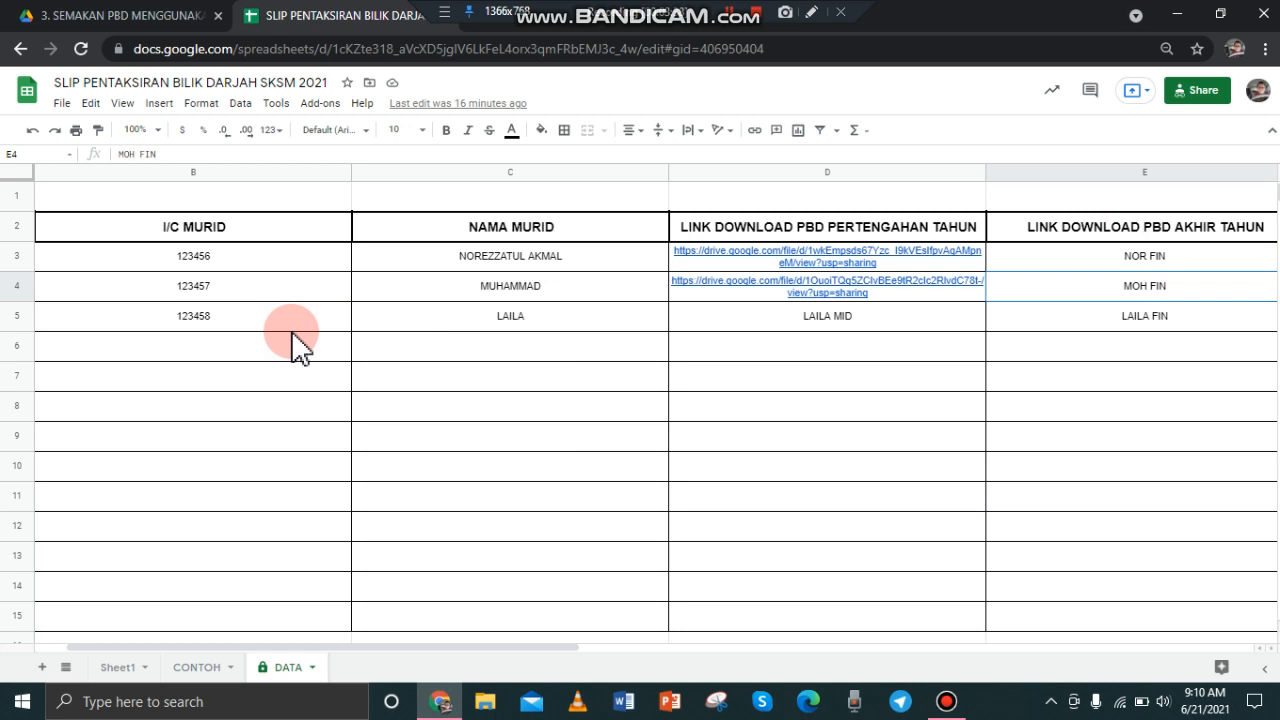
click(258, 265)
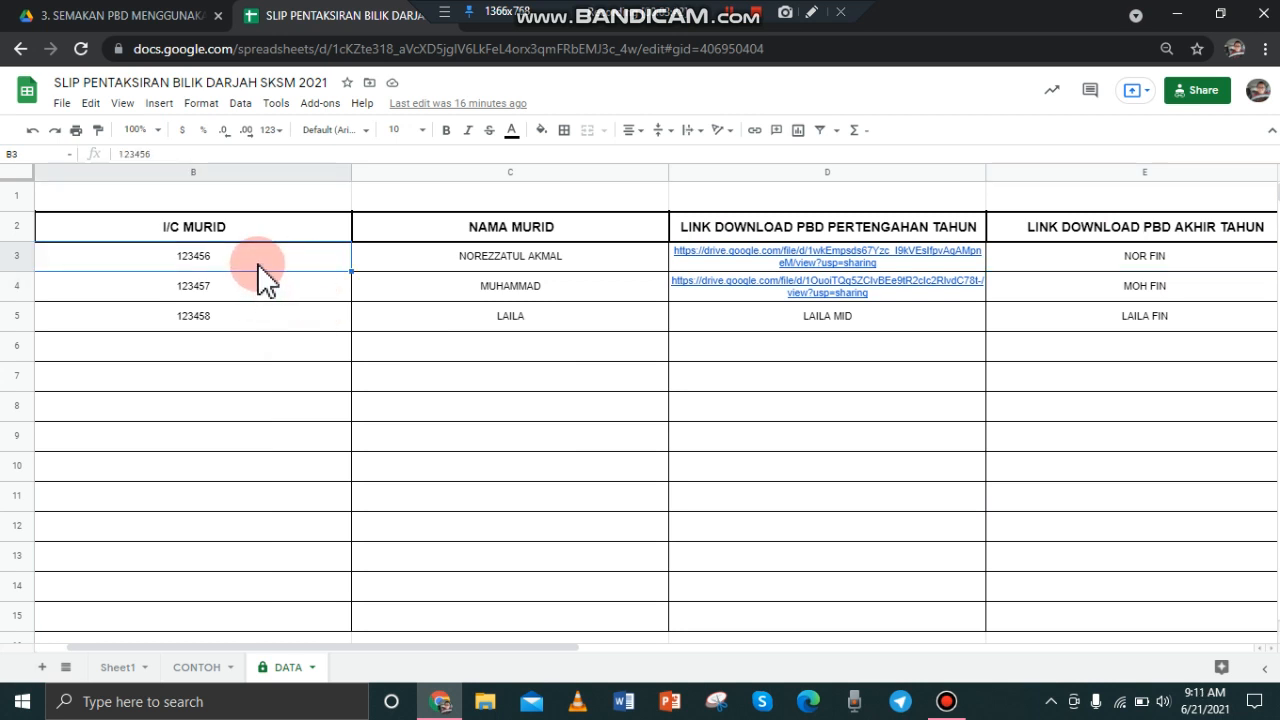
key(ctrl+c)
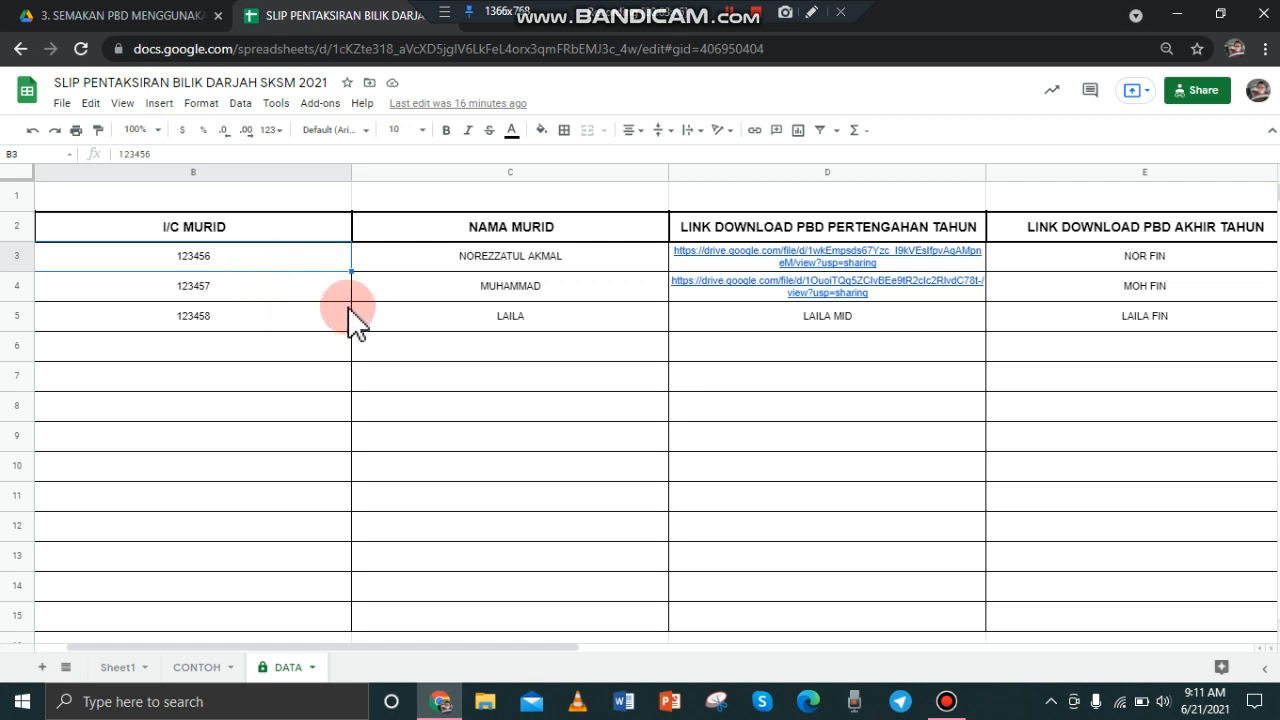
click(436, 320)
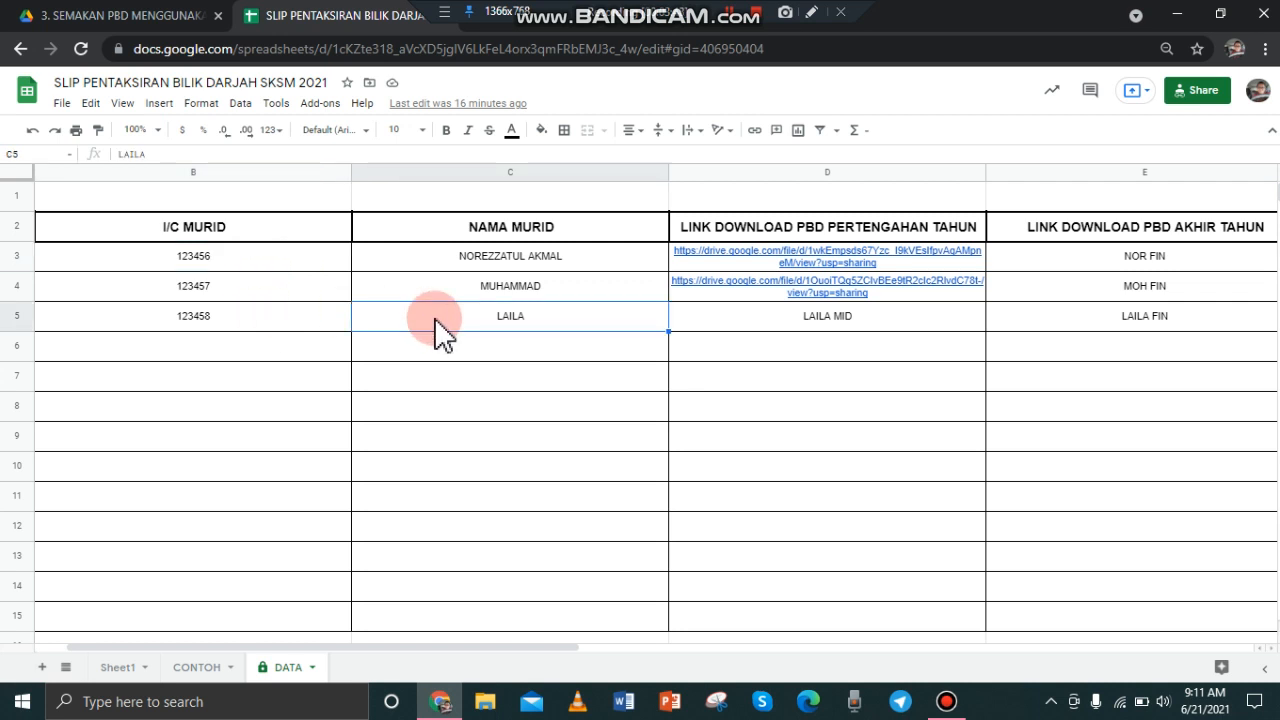
Step: On the CONTOH sheet, enter the column heading "I/C MURID" in cell B5
click(208, 668)
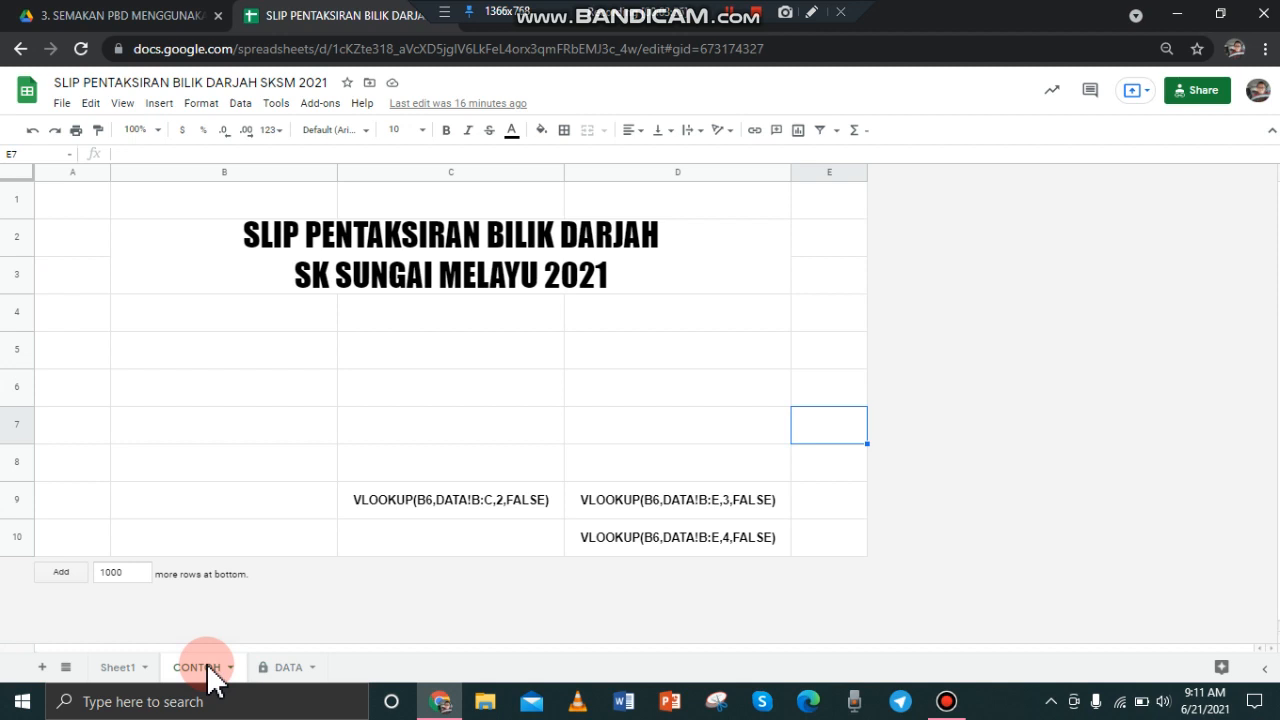
click(380, 245)
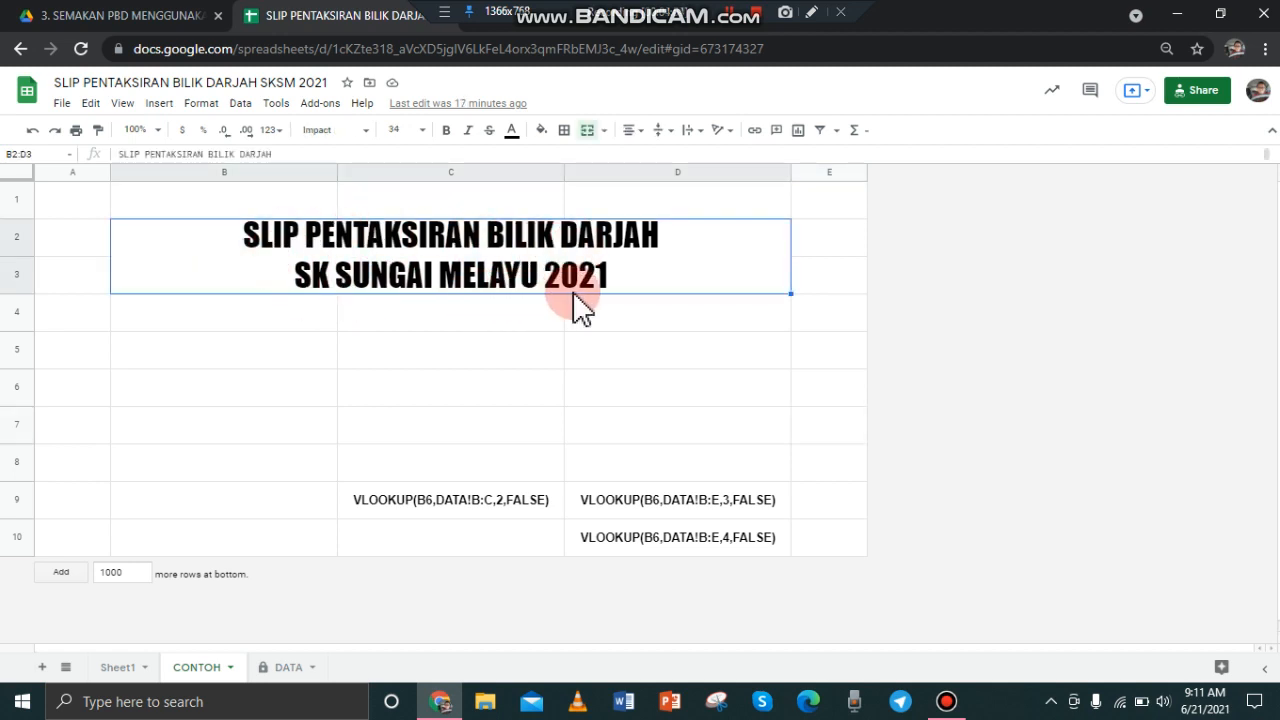
click(298, 338)
text(NAMA)
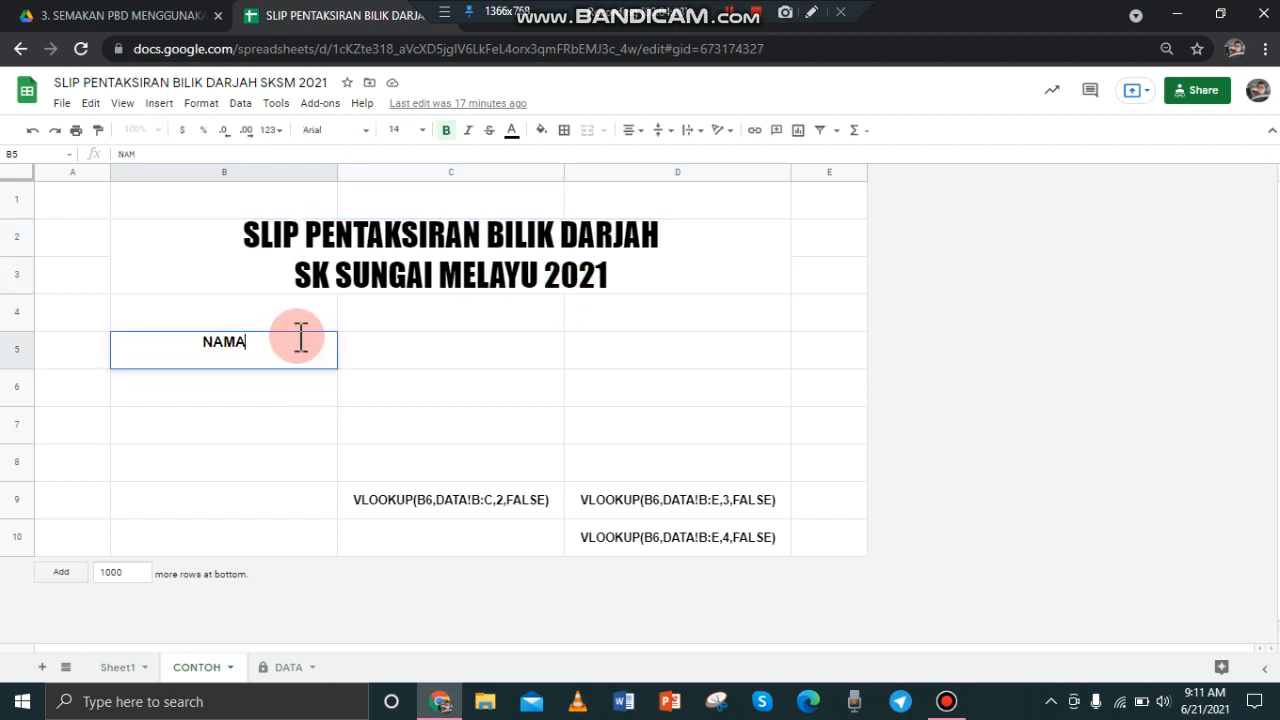
text( M)
key(BackSpace)
key(BackSpace)
key(BackSpace)
key(BackSpace)
key(BackSpace)
key(BackSpace)
text(I/C MURID)
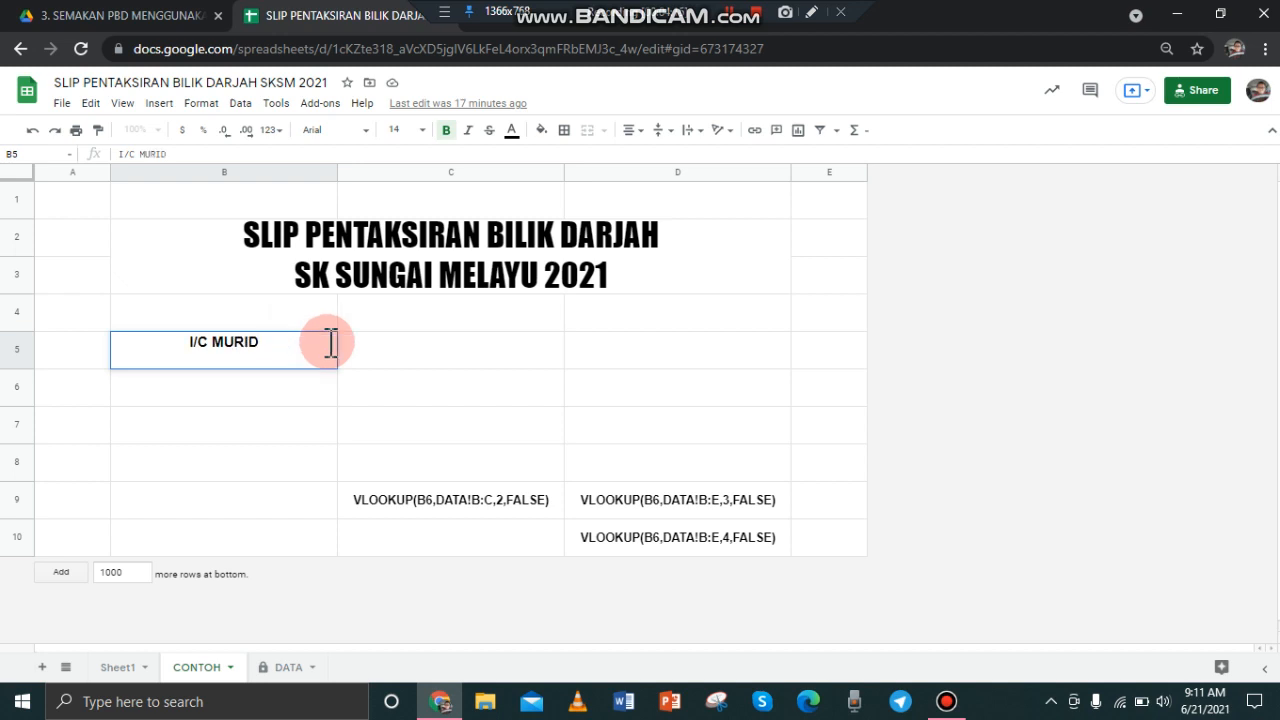
Step: Enter the column heading "NAMA PENUH MURID" in cell C5
click(414, 370)
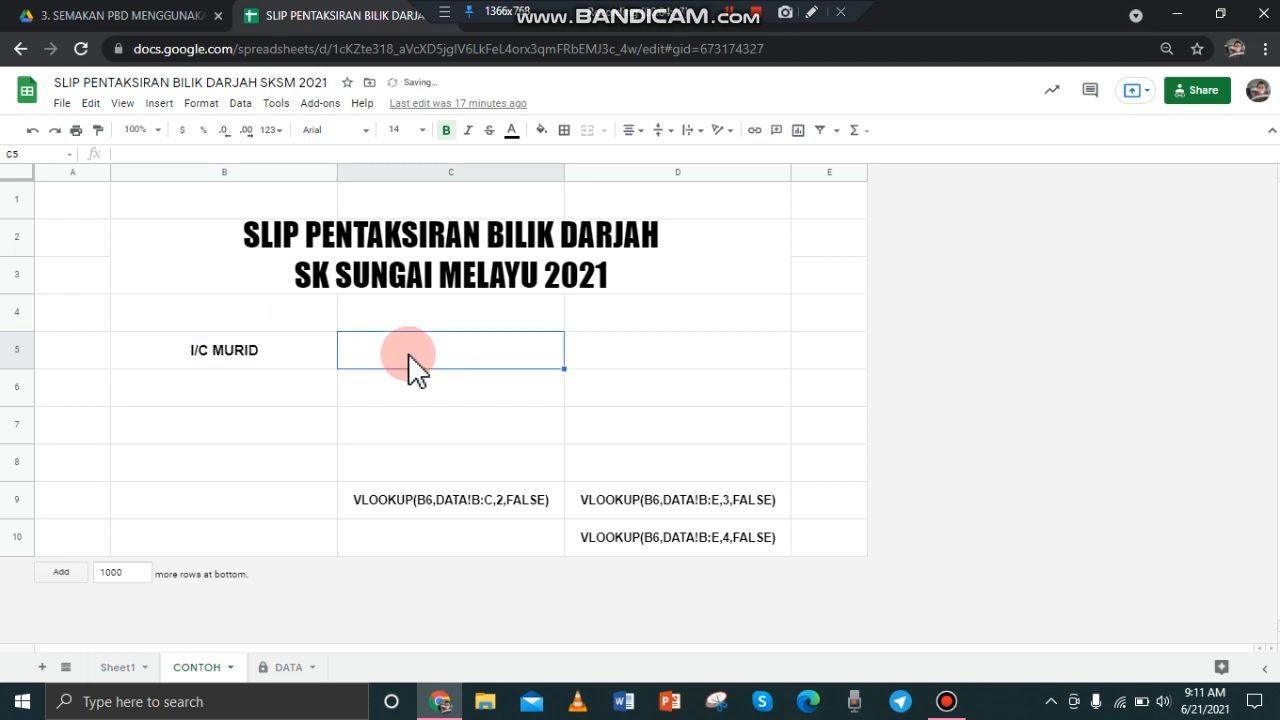
text(NAMA P)
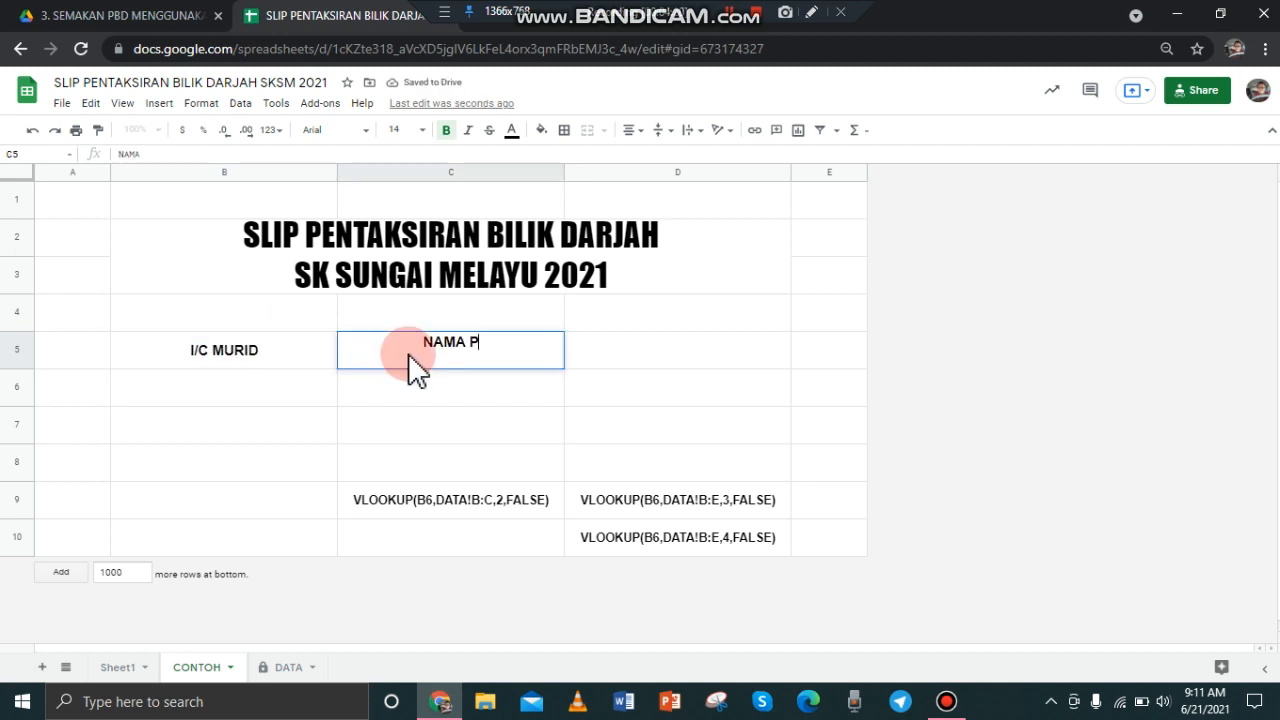
text(ENUH MURID)
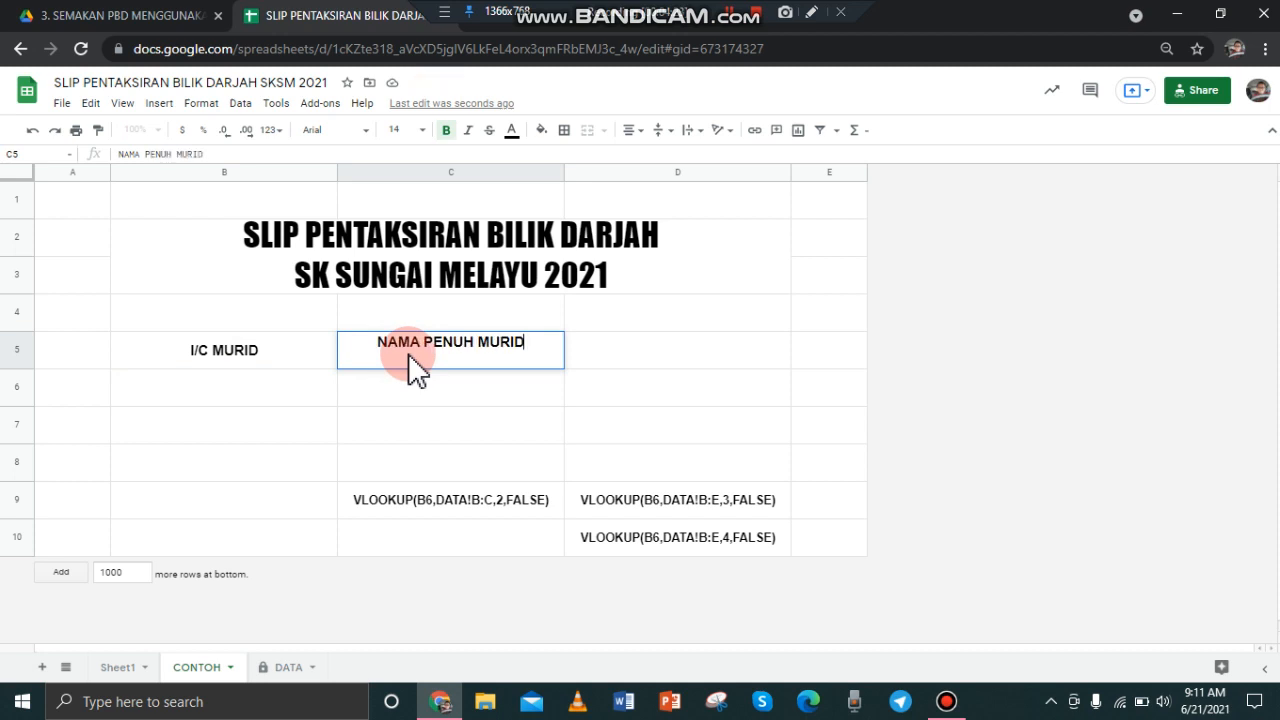
Step: Enter the column heading "SLIP PENTAKSIRAN PBD PERT TAHUN" in cell D5 and wrap its text
click(626, 364)
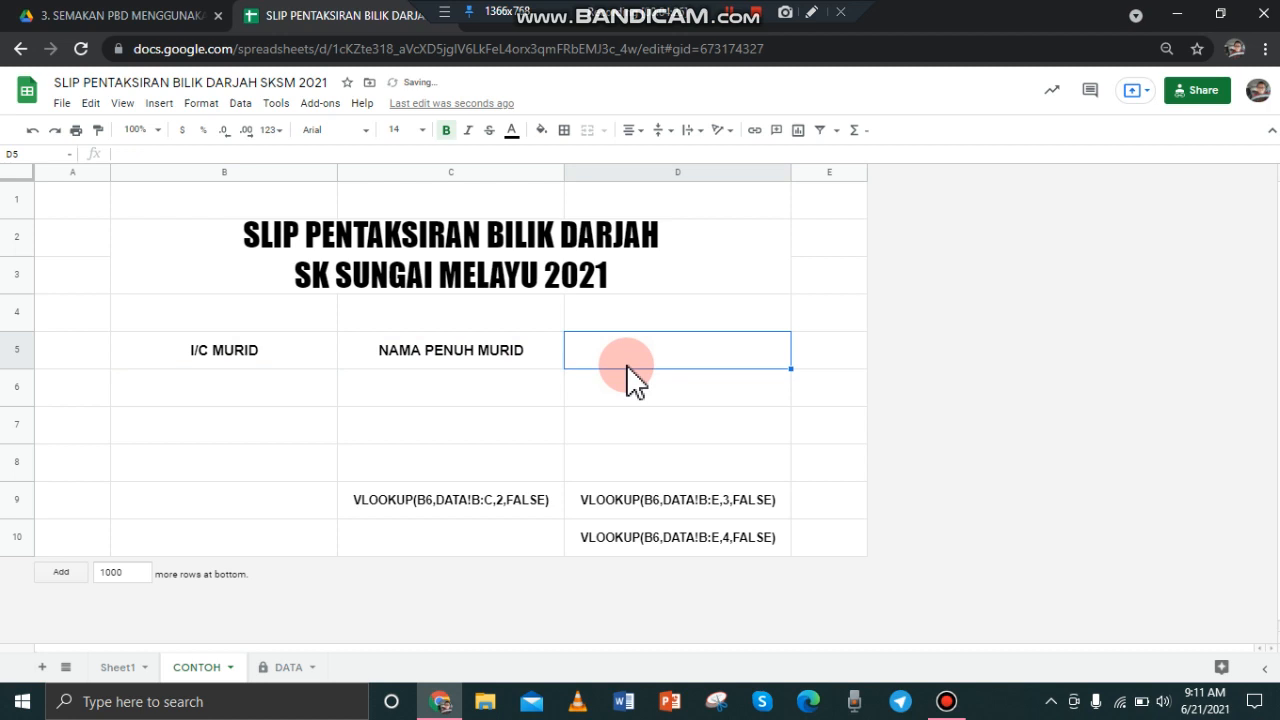
text(SLIP )
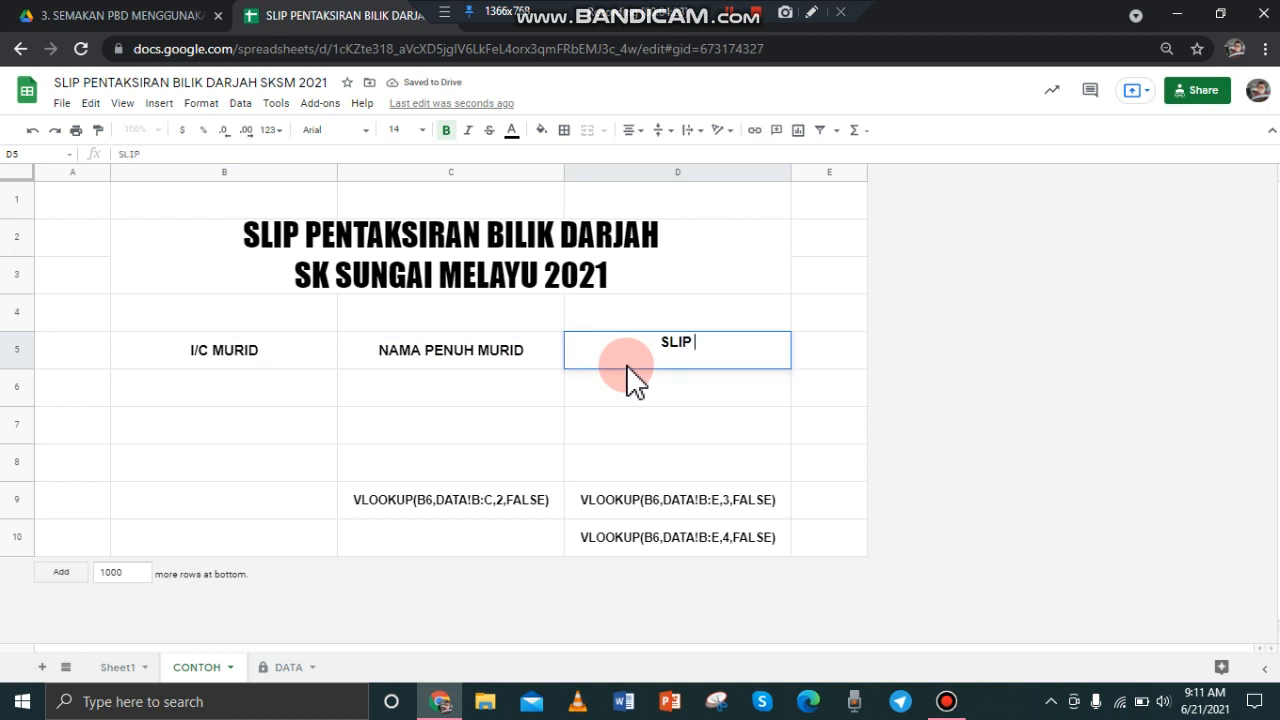
text(PENTAKSIRAN)
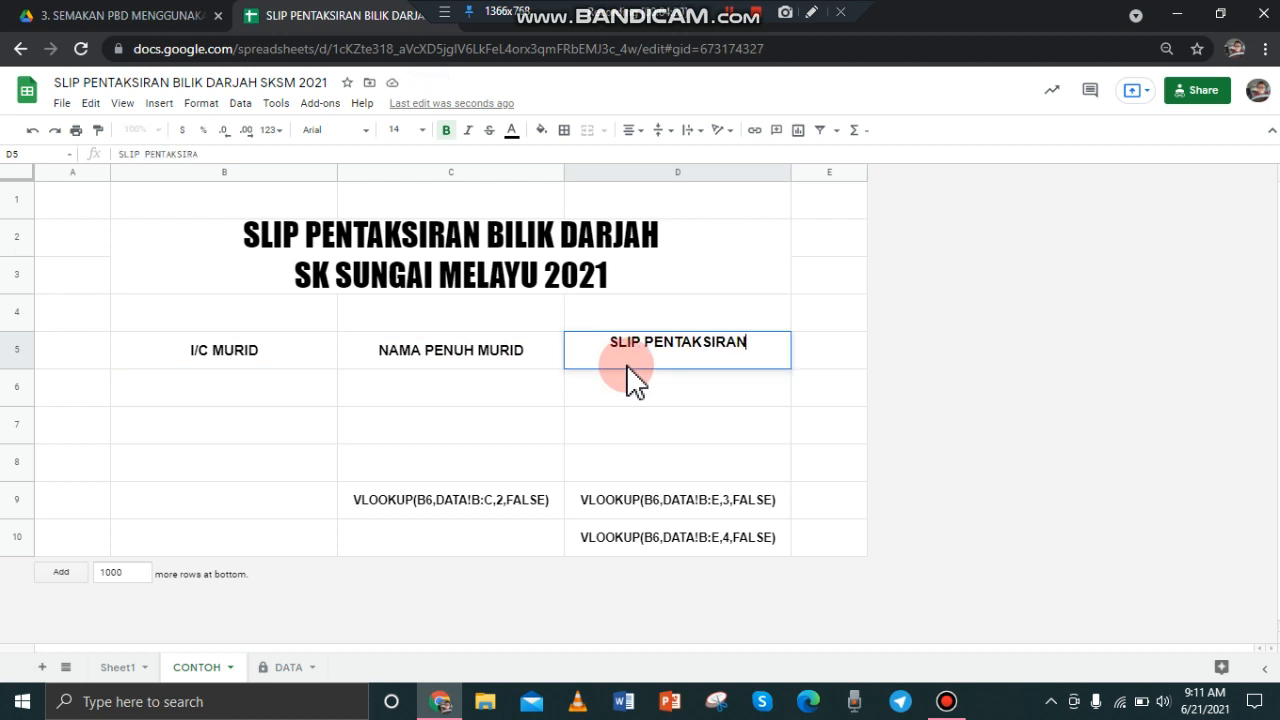
text( PBD )
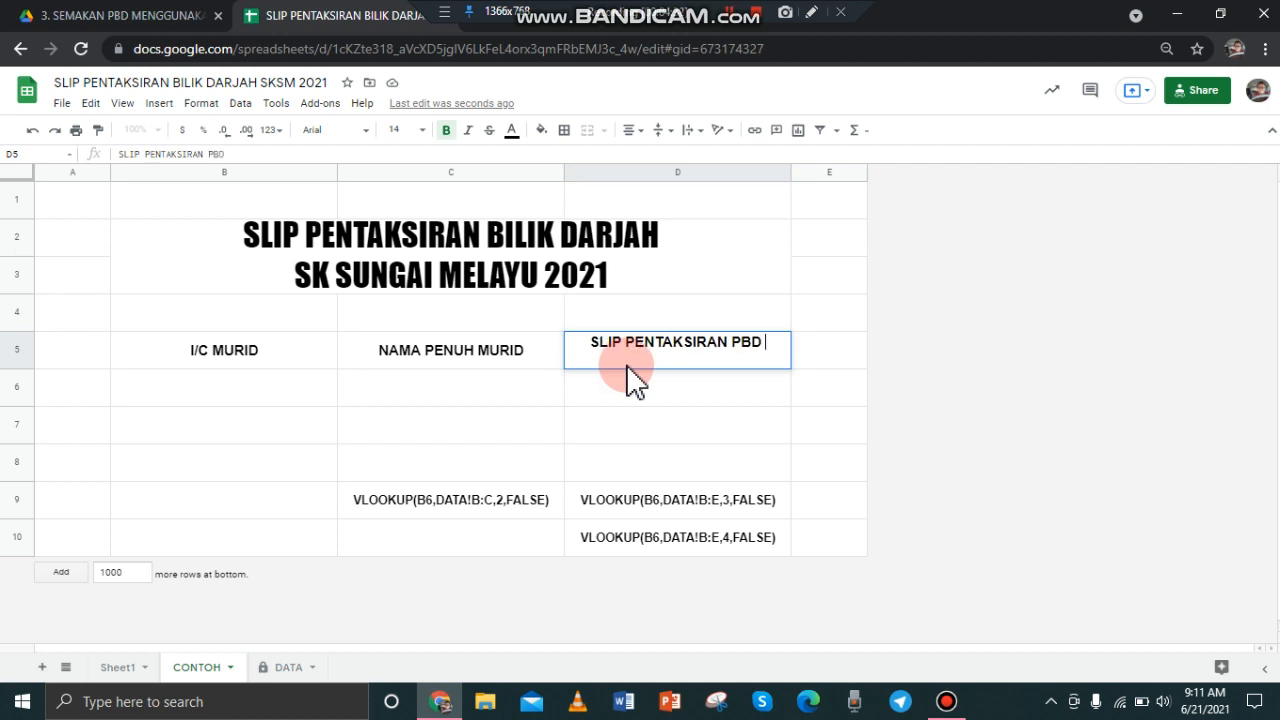
text(PERT TAHUN)
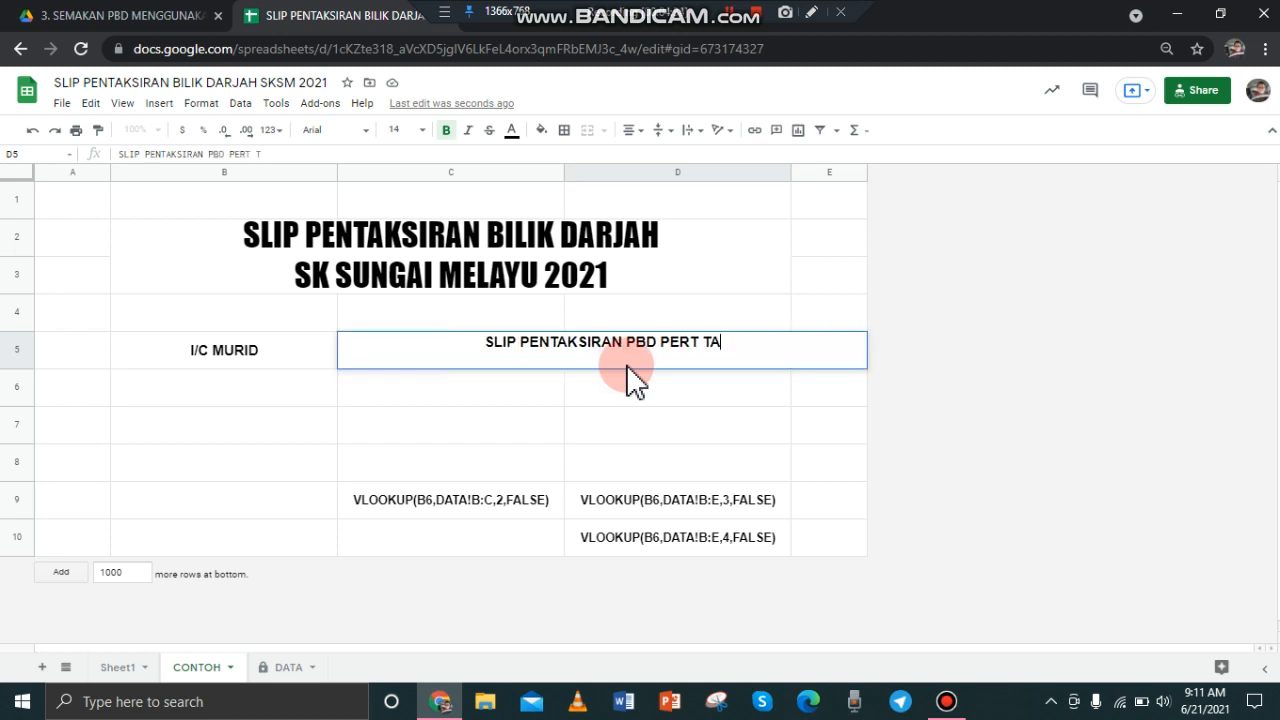
click(676, 420)
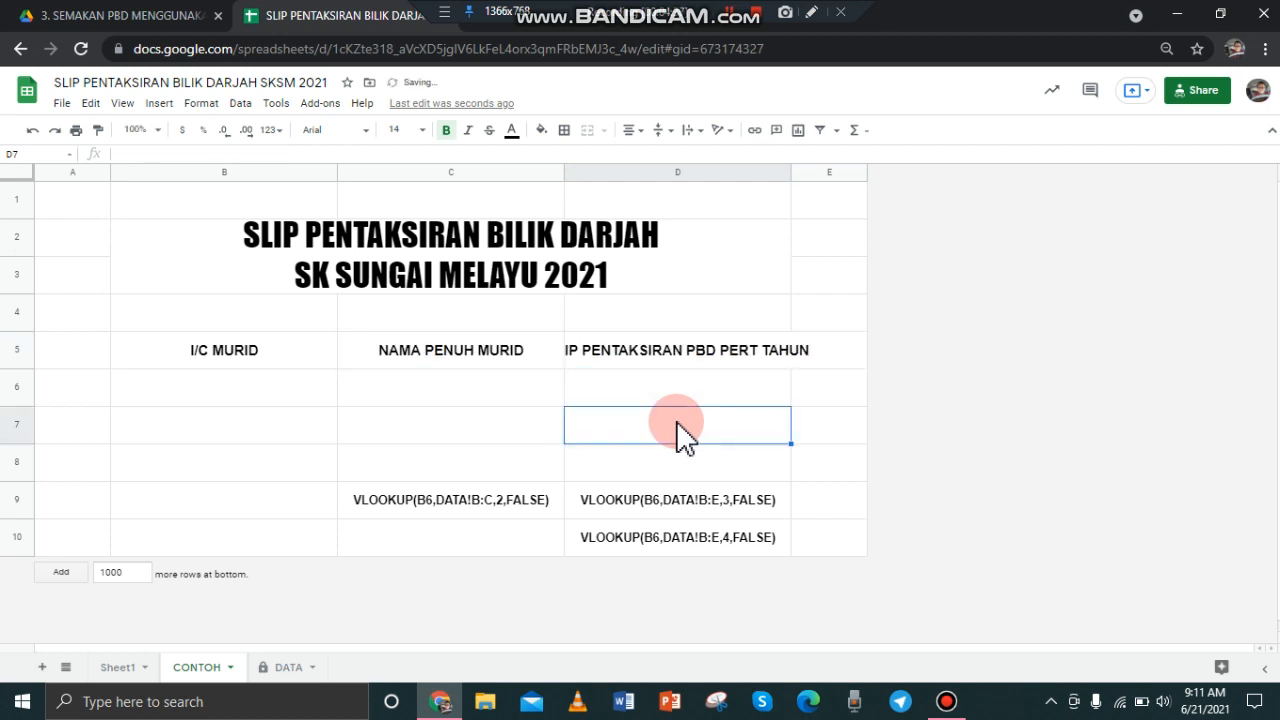
click(687, 361)
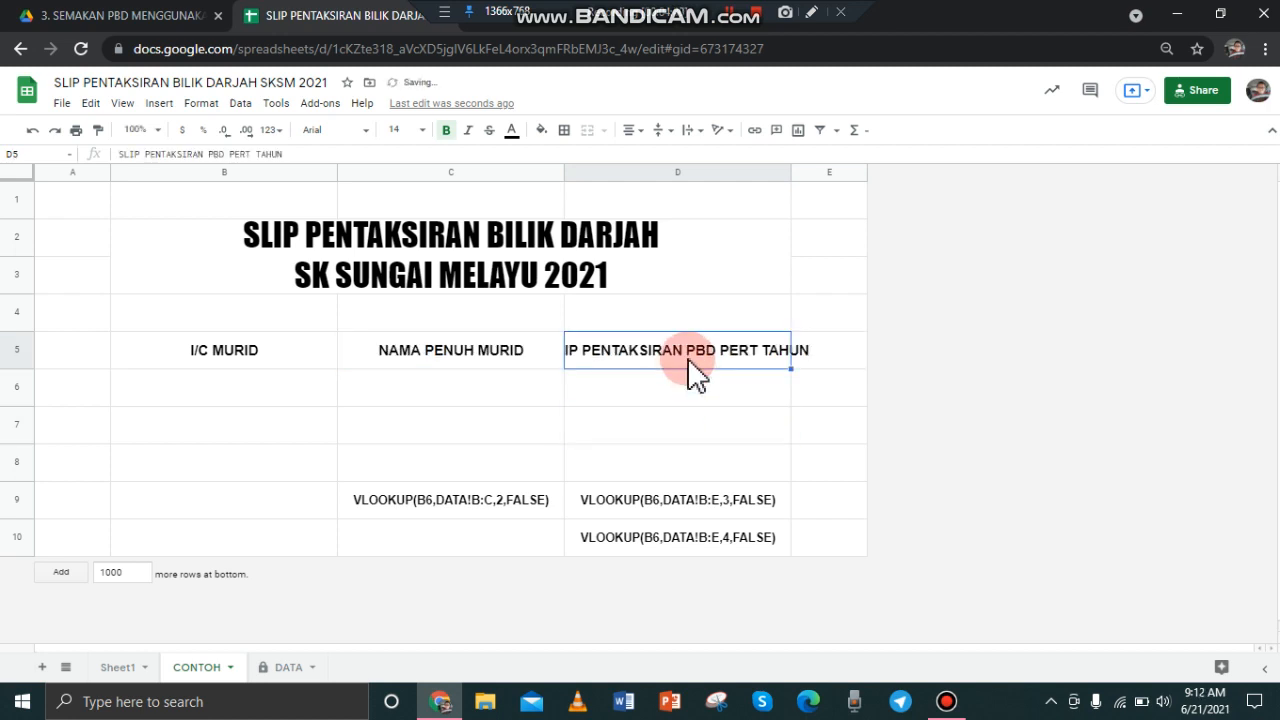
click(697, 130)
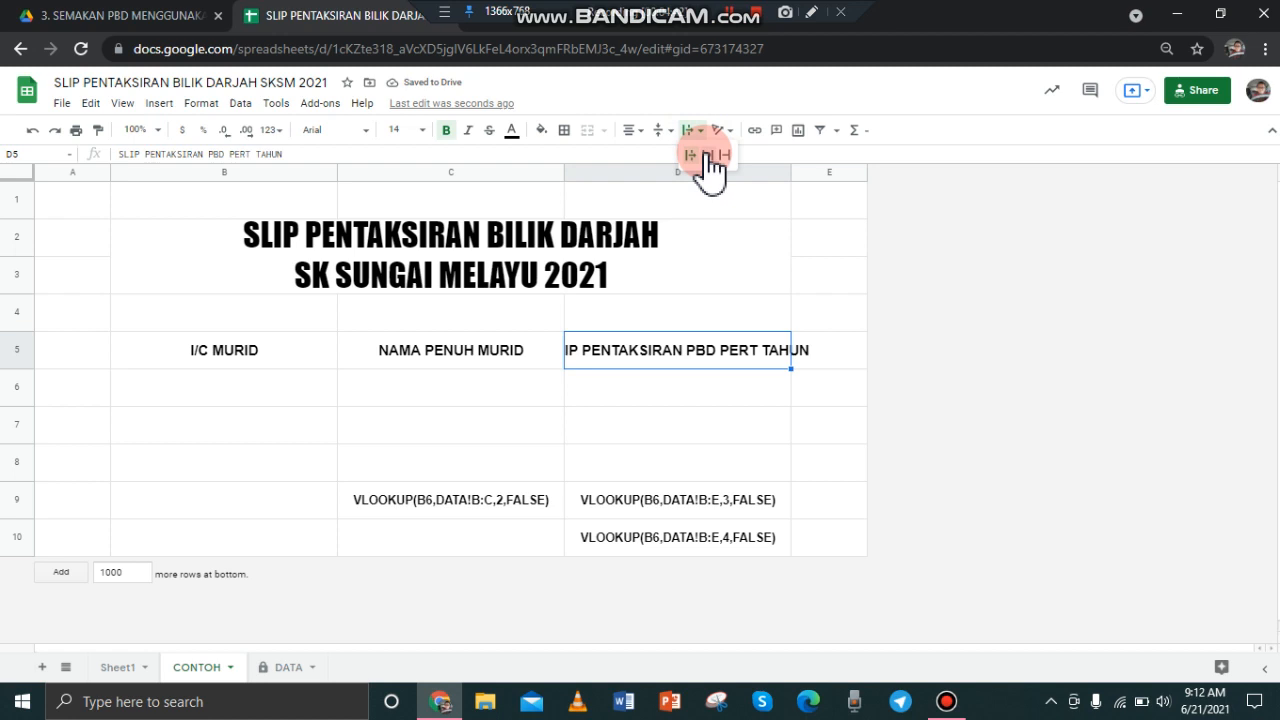
click(708, 153)
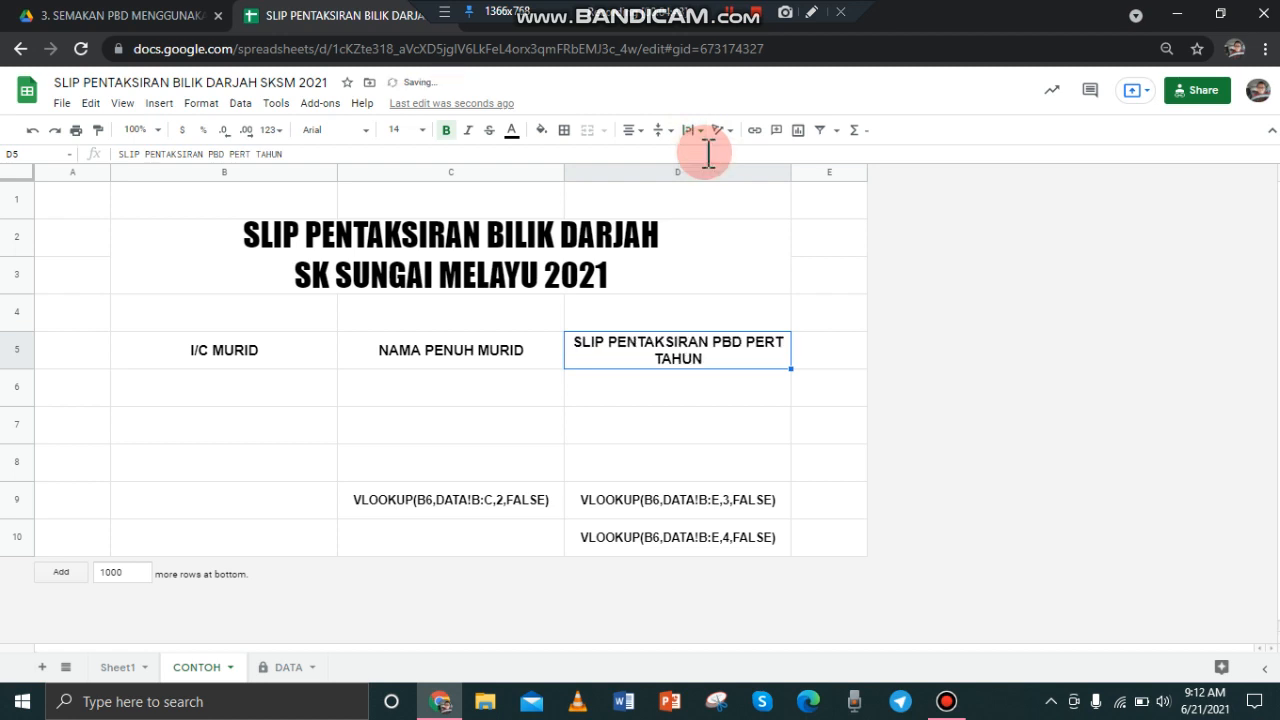
Step: Enter the heading "SLIP PENTAKSIRAN PBD AKHIR TAHUN" in cell D7 and wrap its text
click(747, 424)
text(SLIP )
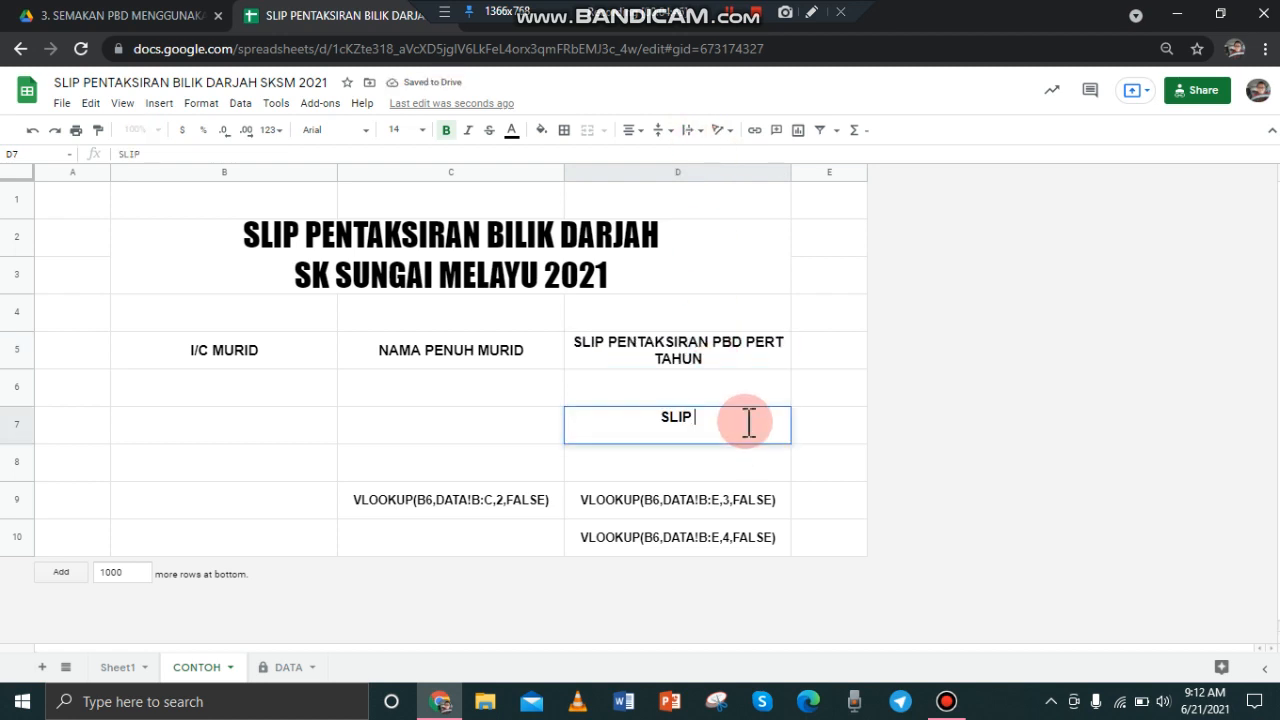
text(PENTA)
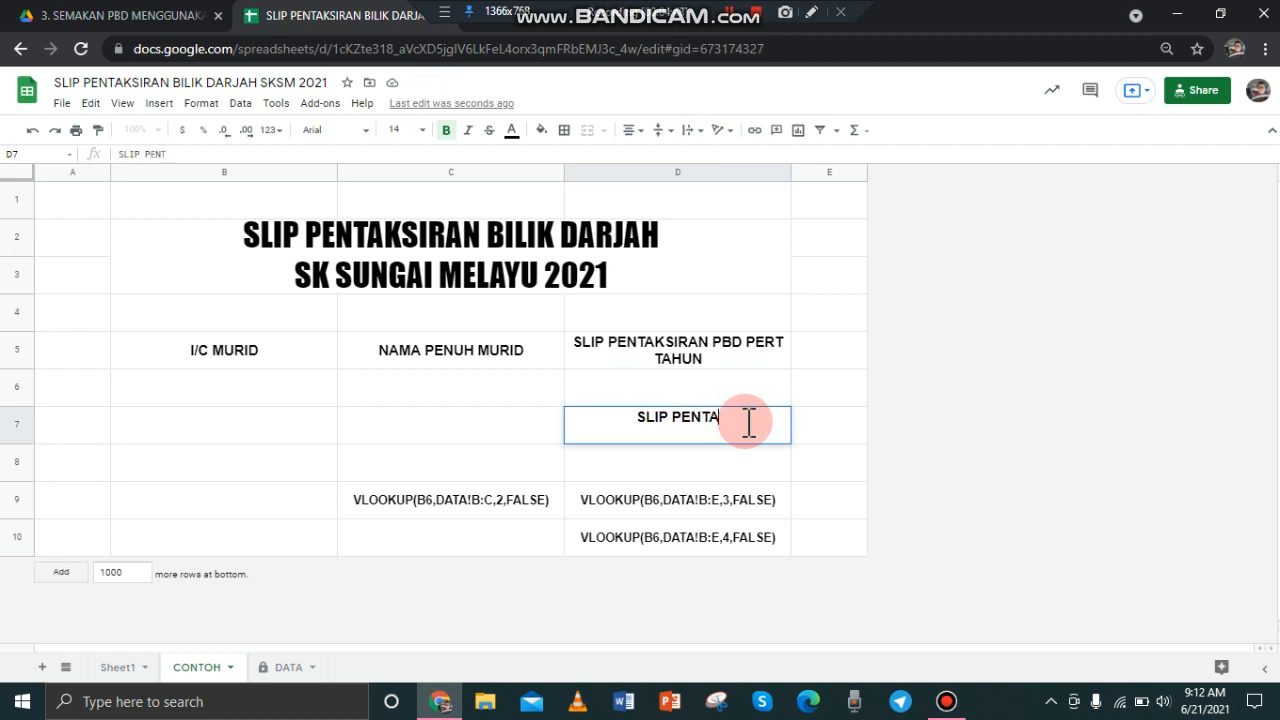
text(KSIRAN)
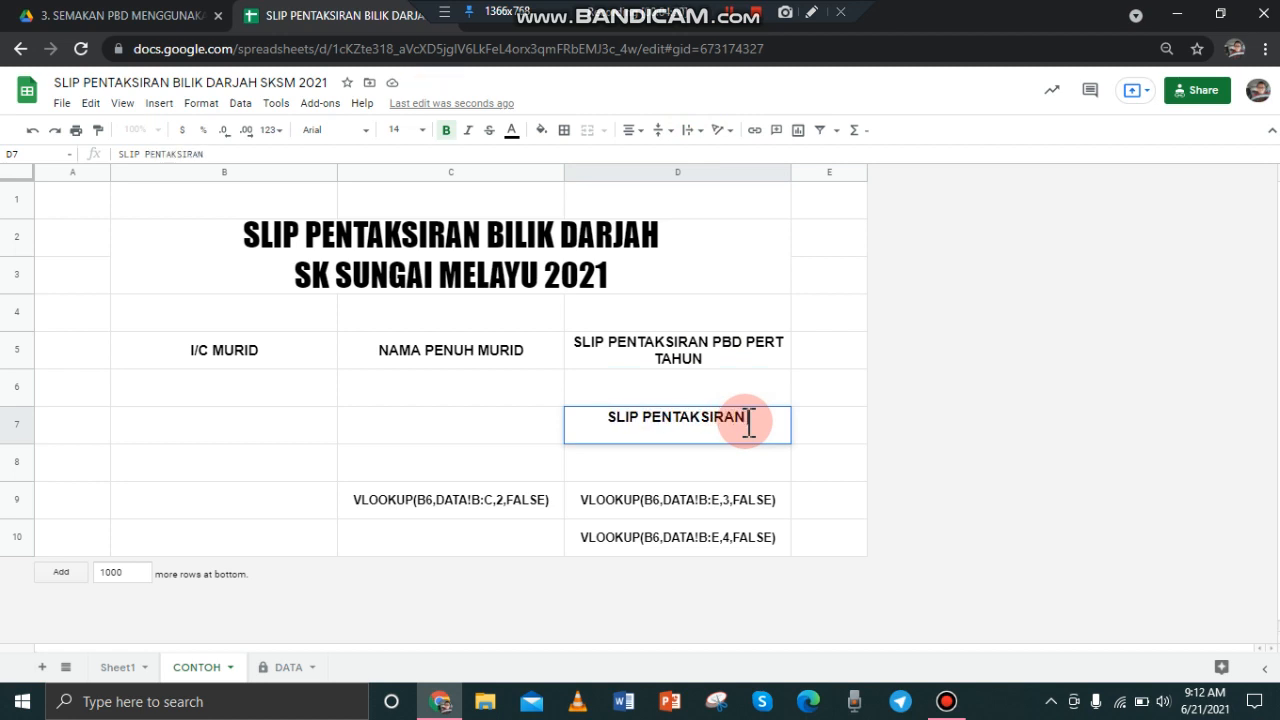
text( P)
text(B)
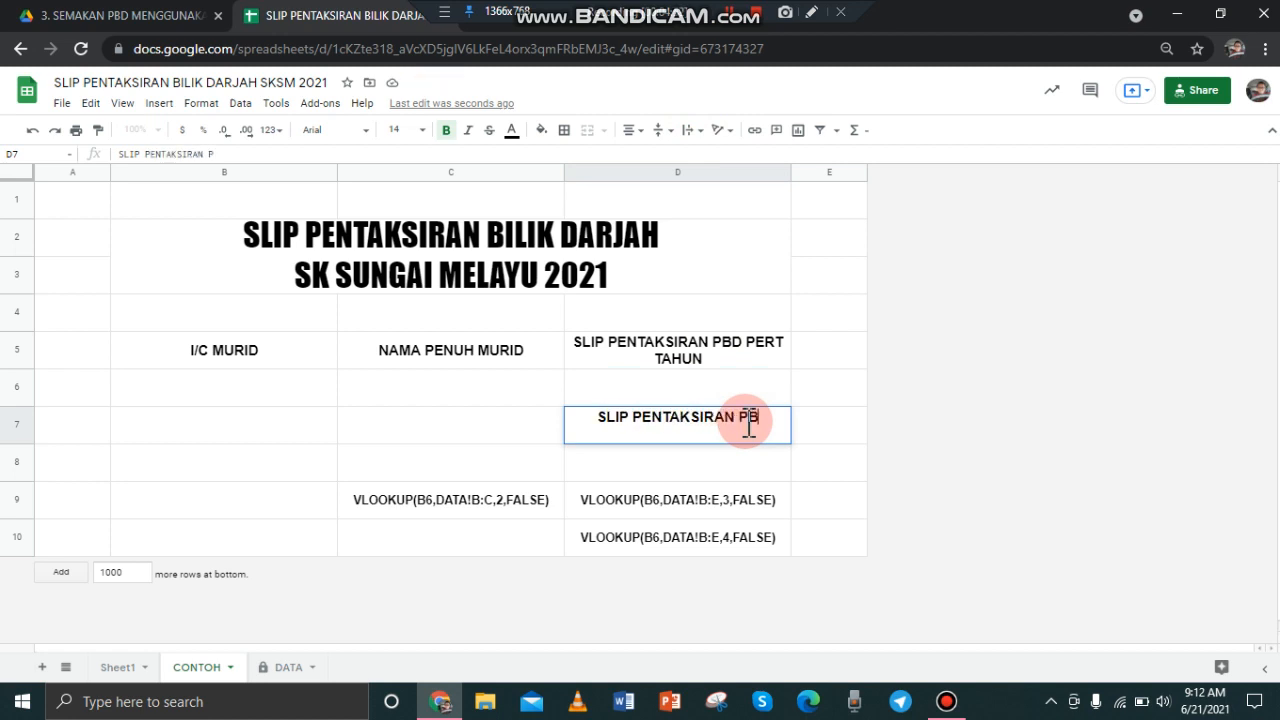
text(D AKHIR TAHUN)
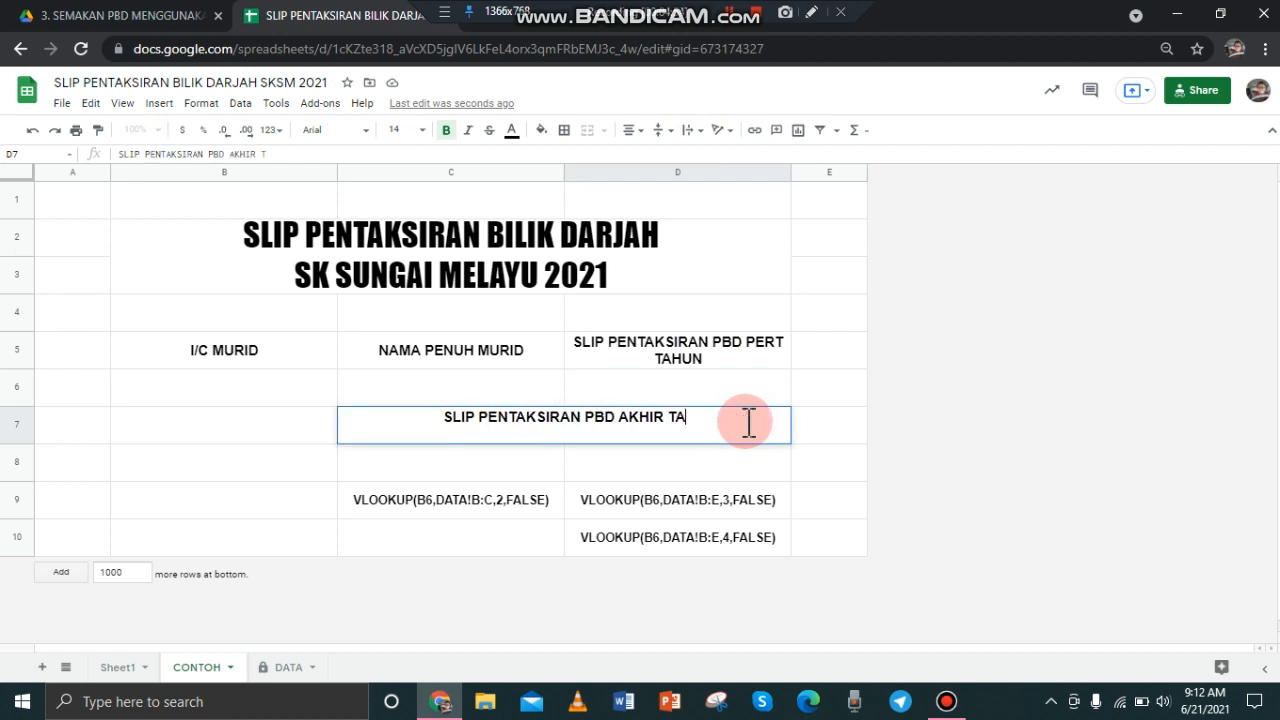
click(688, 130)
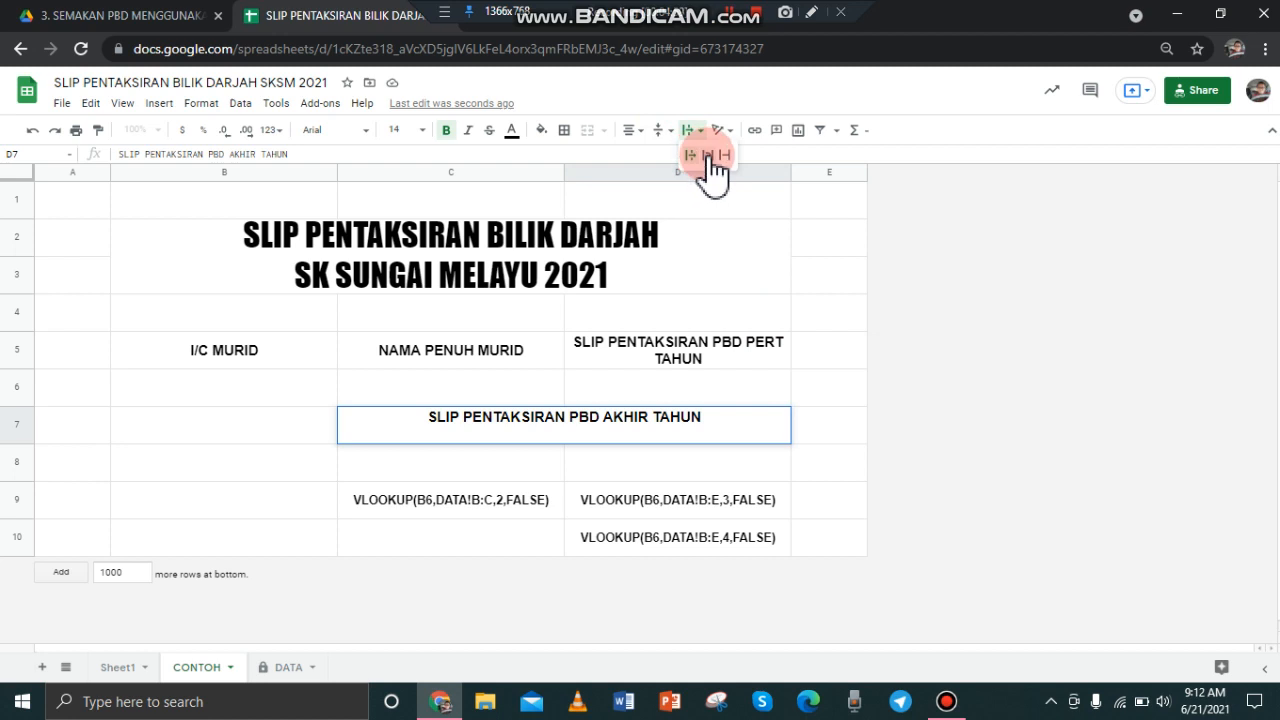
click(706, 156)
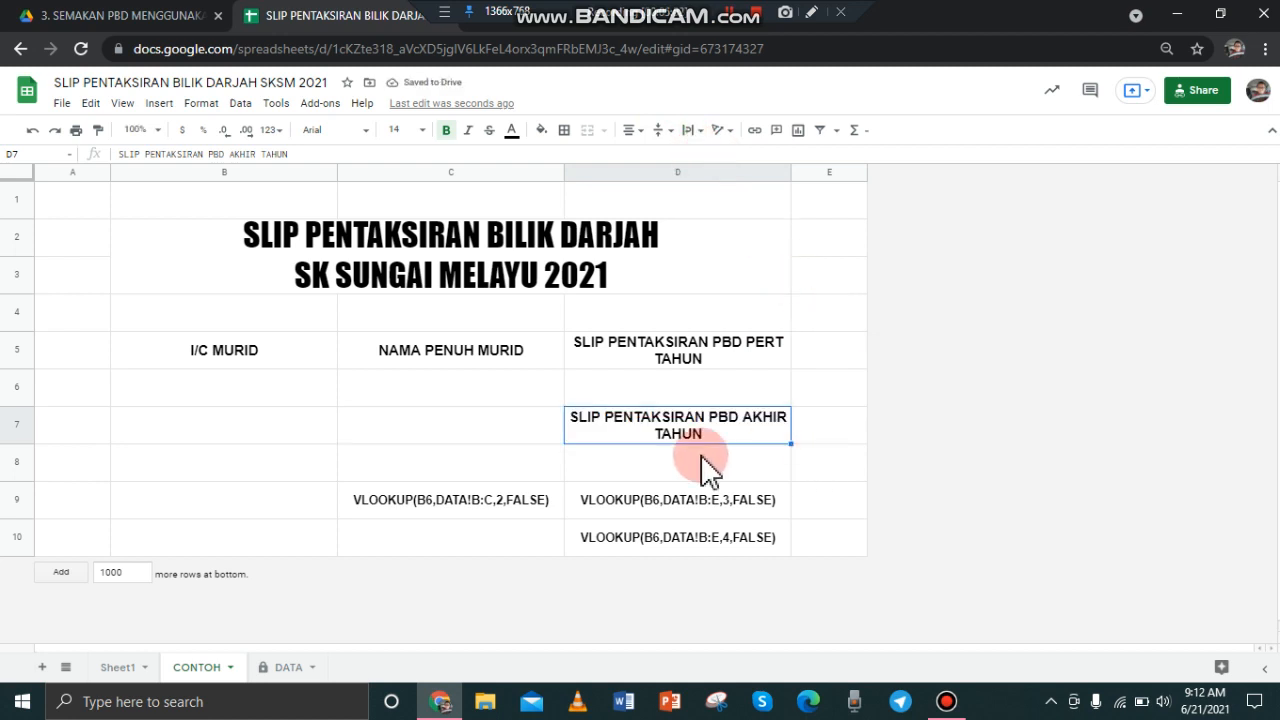
Step: Compare the input cells and the VLOOKUP text in C9 with the column order on the DATA sheet
click(293, 403)
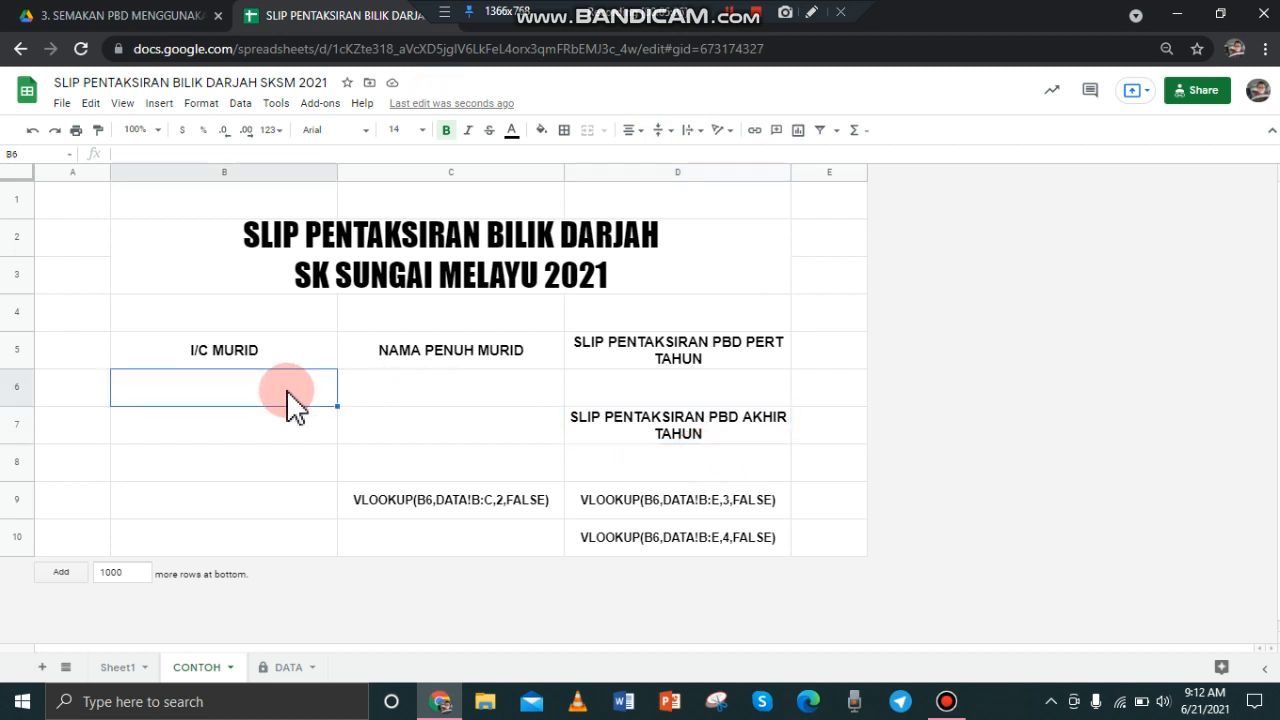
click(410, 403)
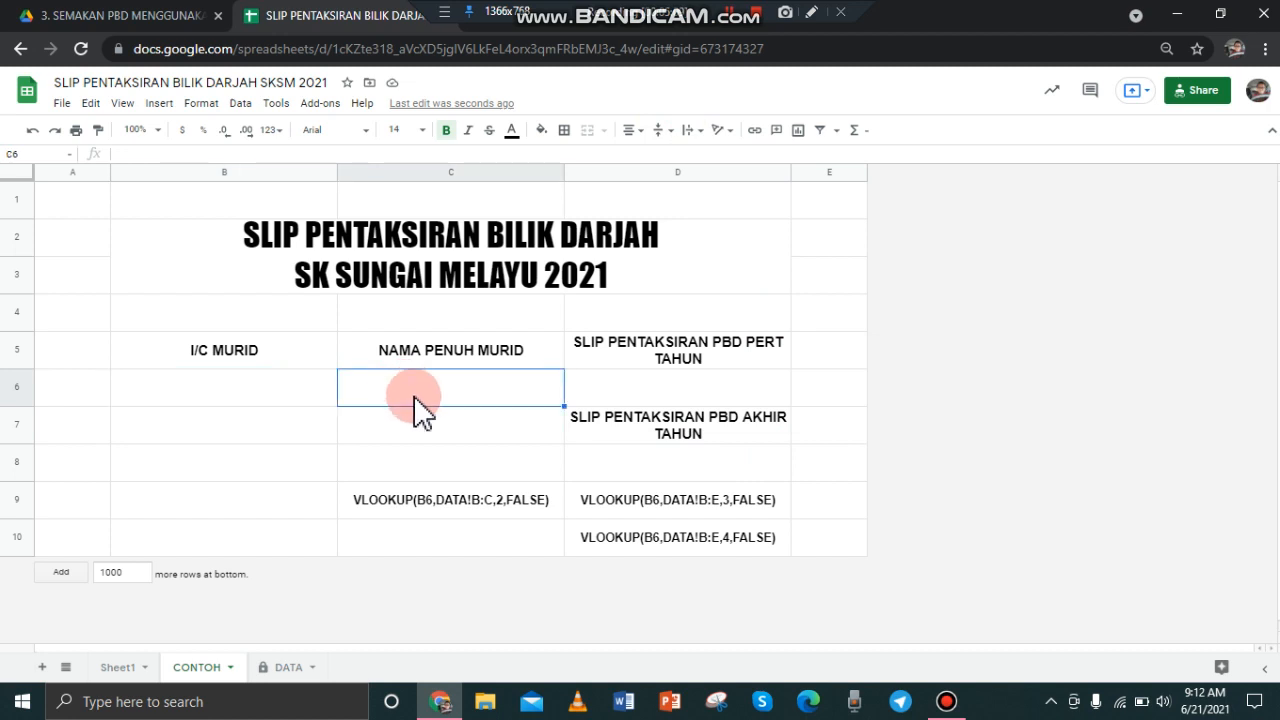
click(465, 516)
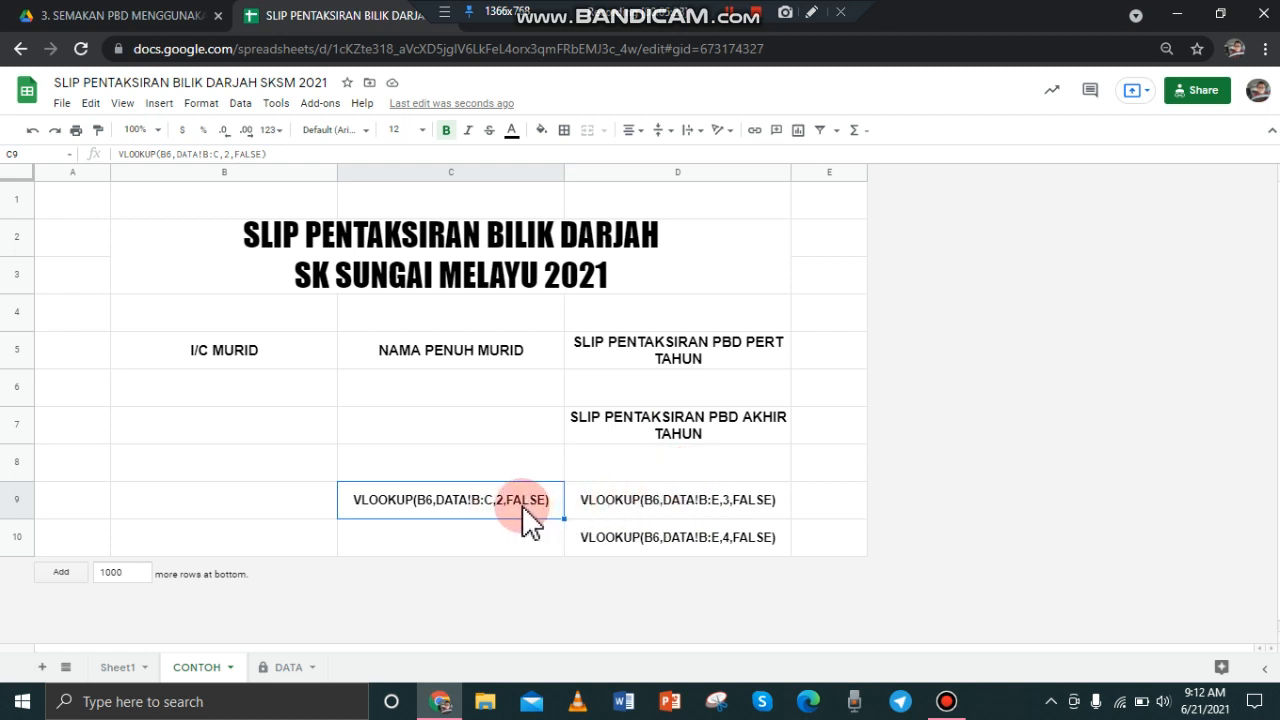
click(286, 672)
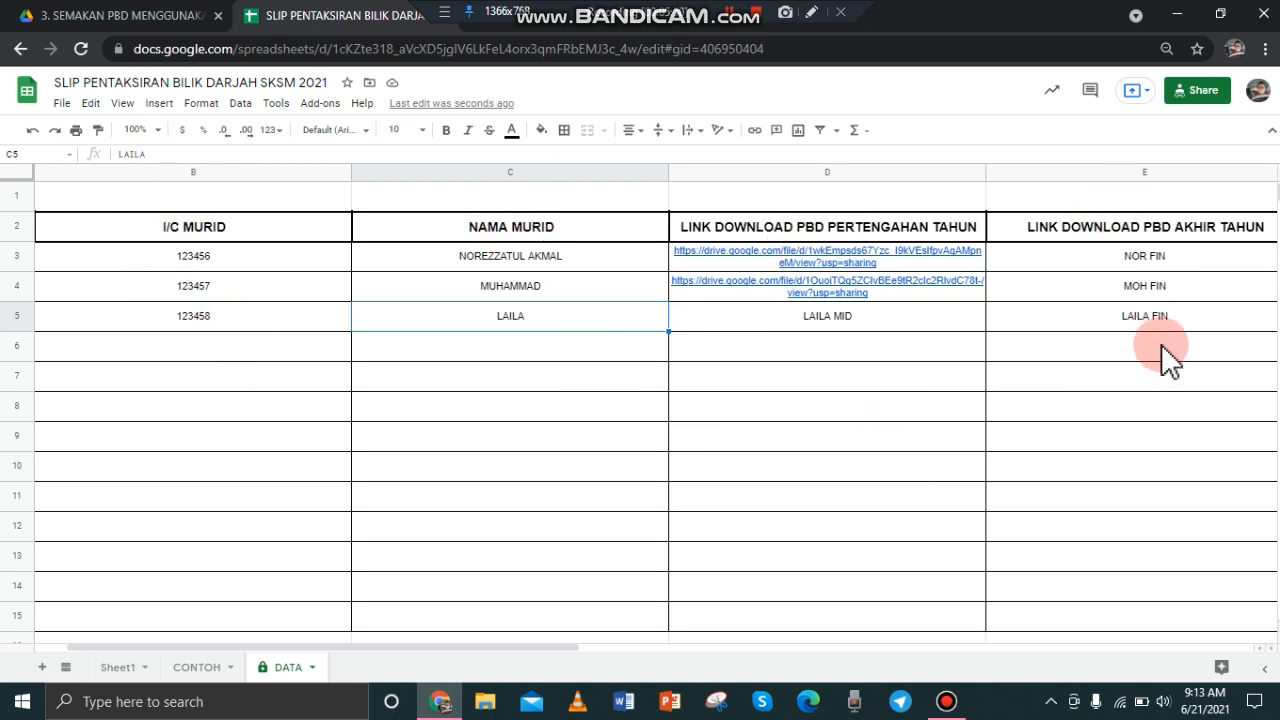
click(192, 670)
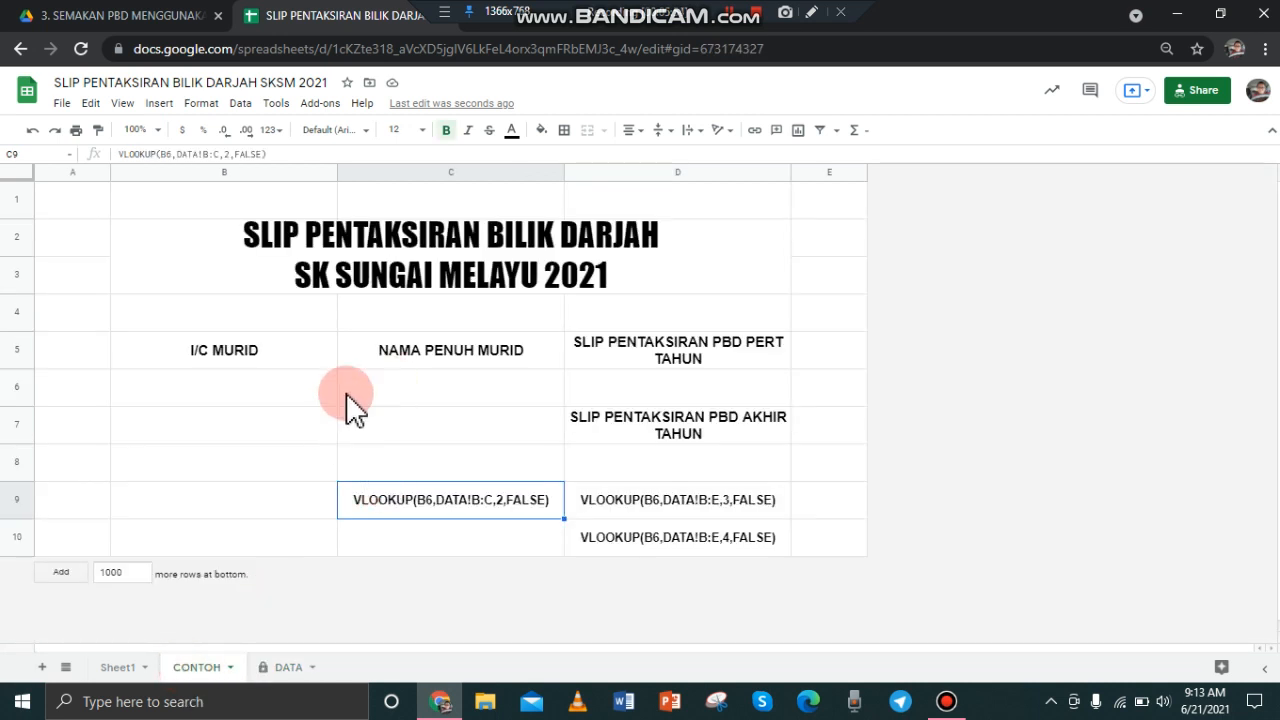
Step: Copy the formula text from C9 into C6 under NAMA PENUH MURID and make it the formula =VLOOKUP(B6,DATA!B:C,2,FALSE)
double_click(420, 512)
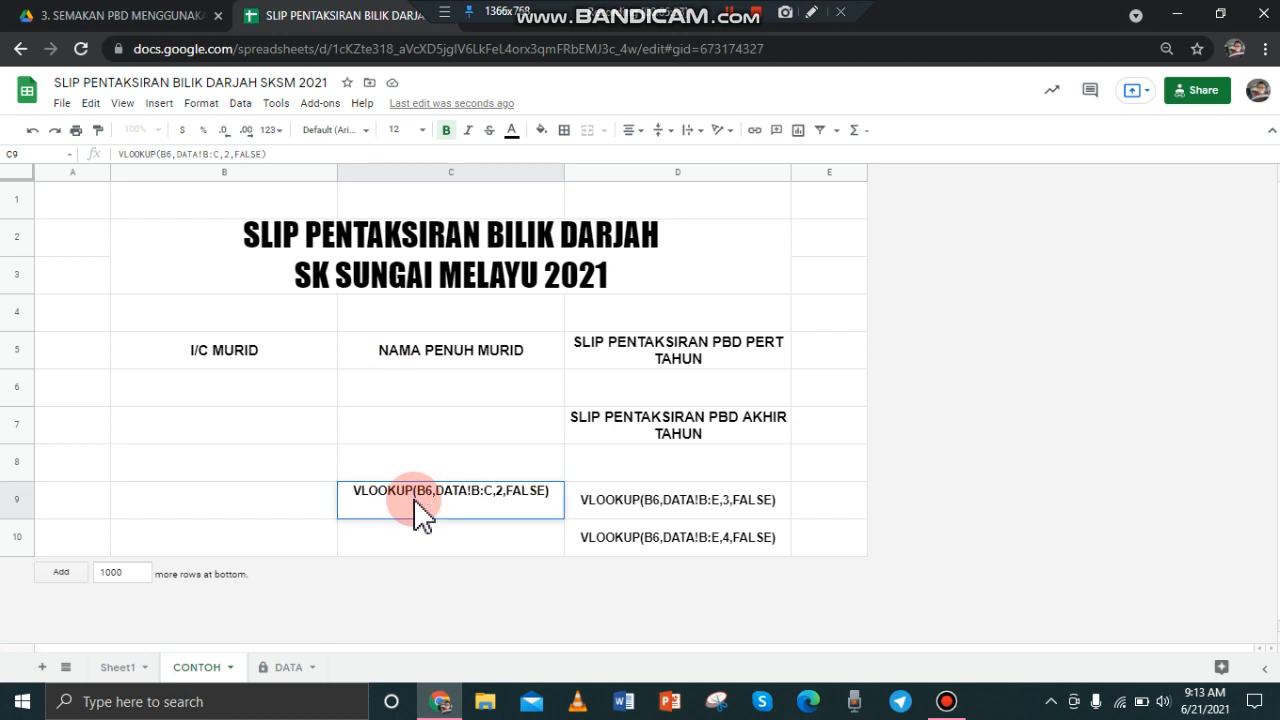
triple_click(420, 512)
key(ctrl+c)
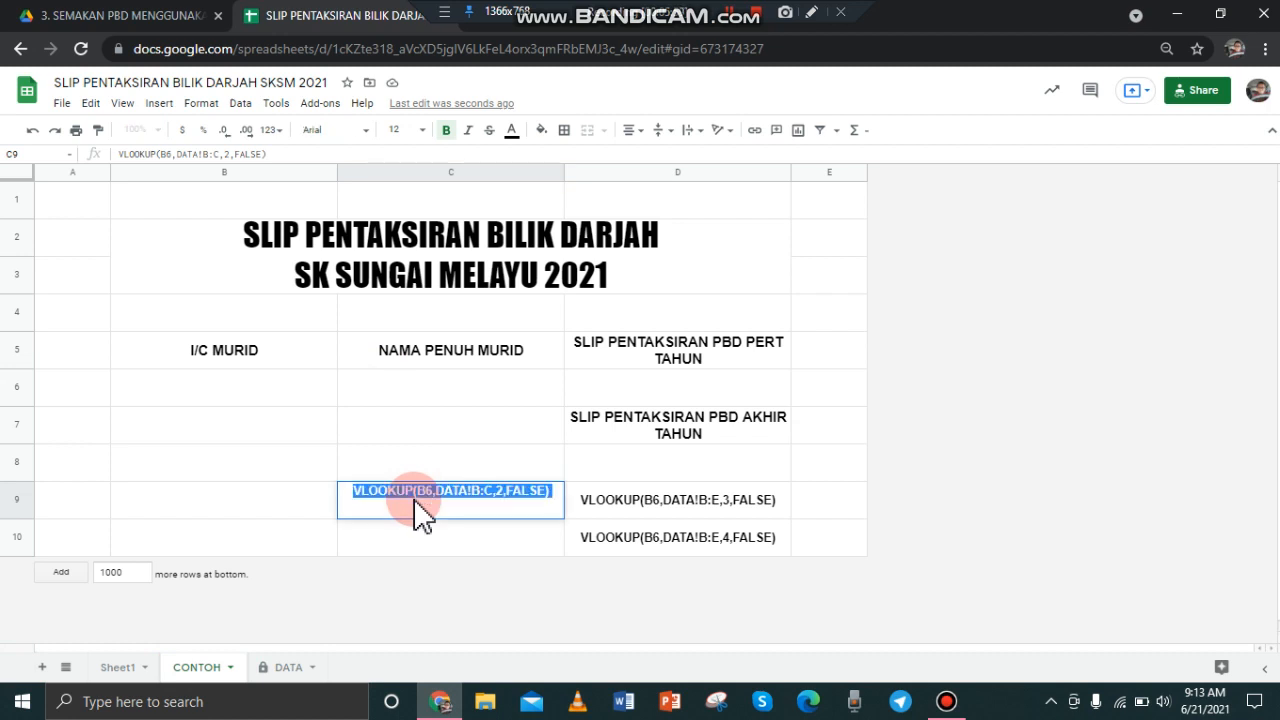
click(485, 391)
key(ctrl+v)
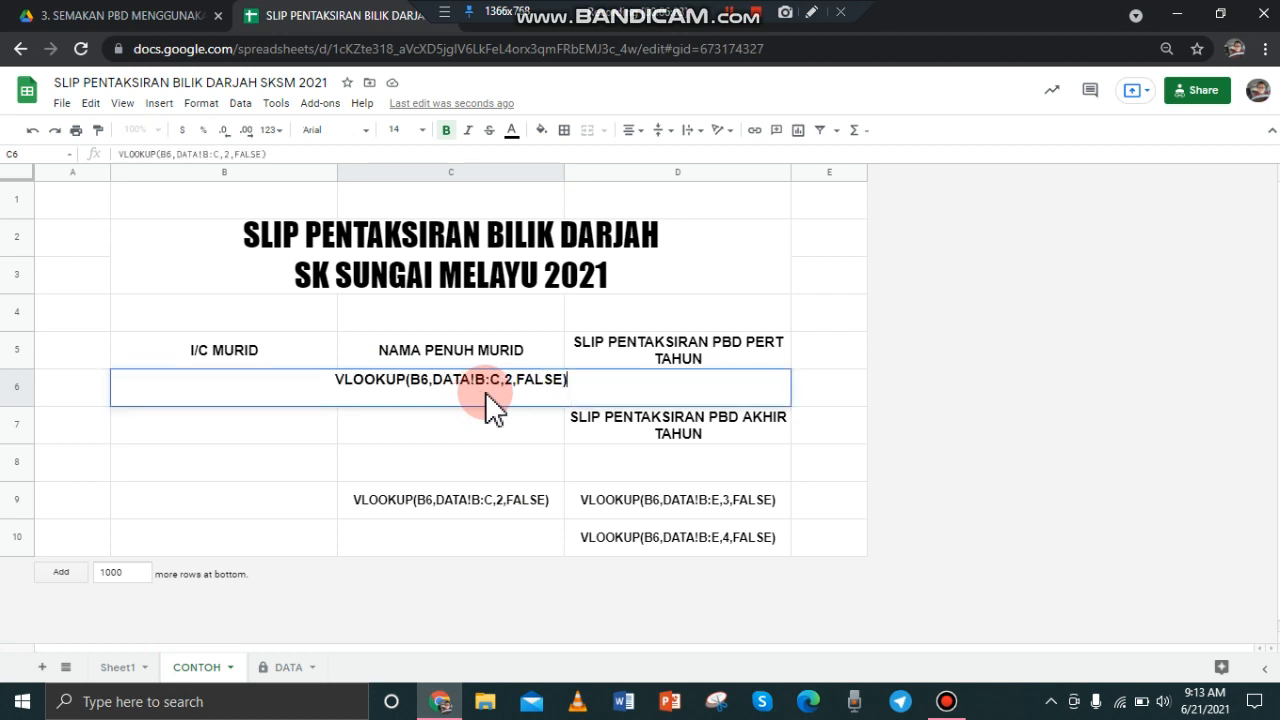
click(342, 382)
text(=)
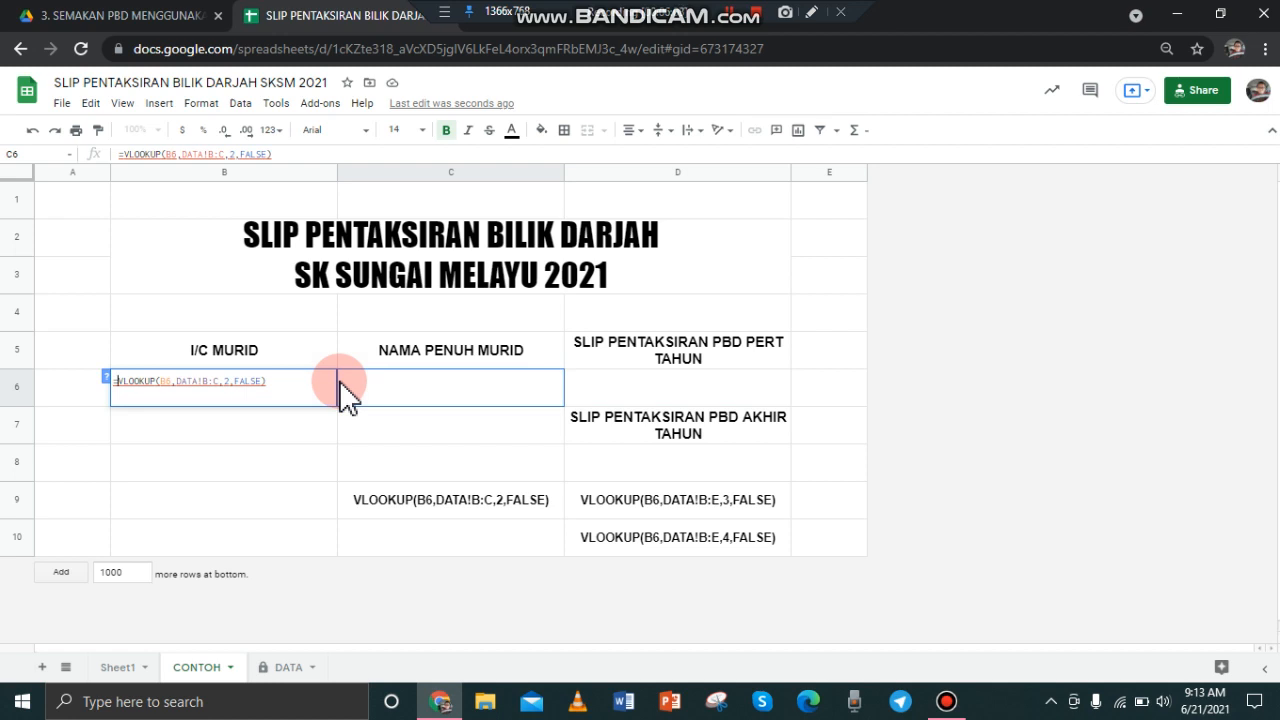
key(Return)
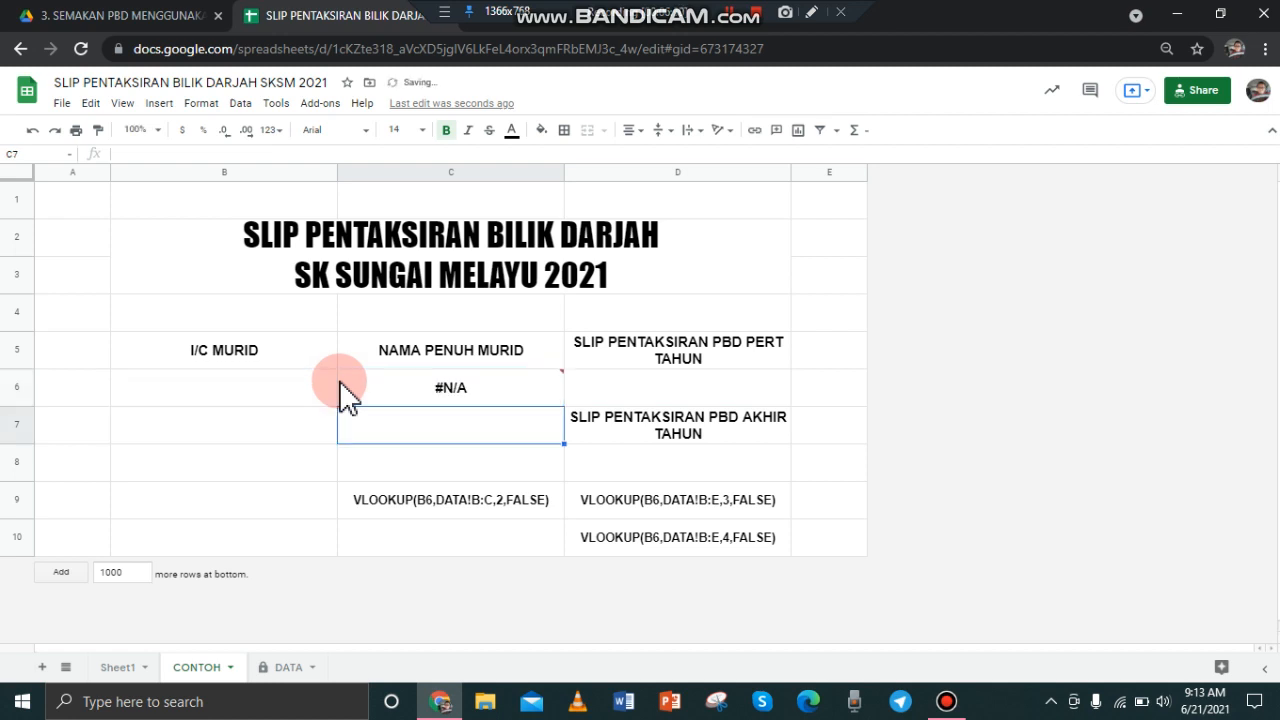
click(303, 397)
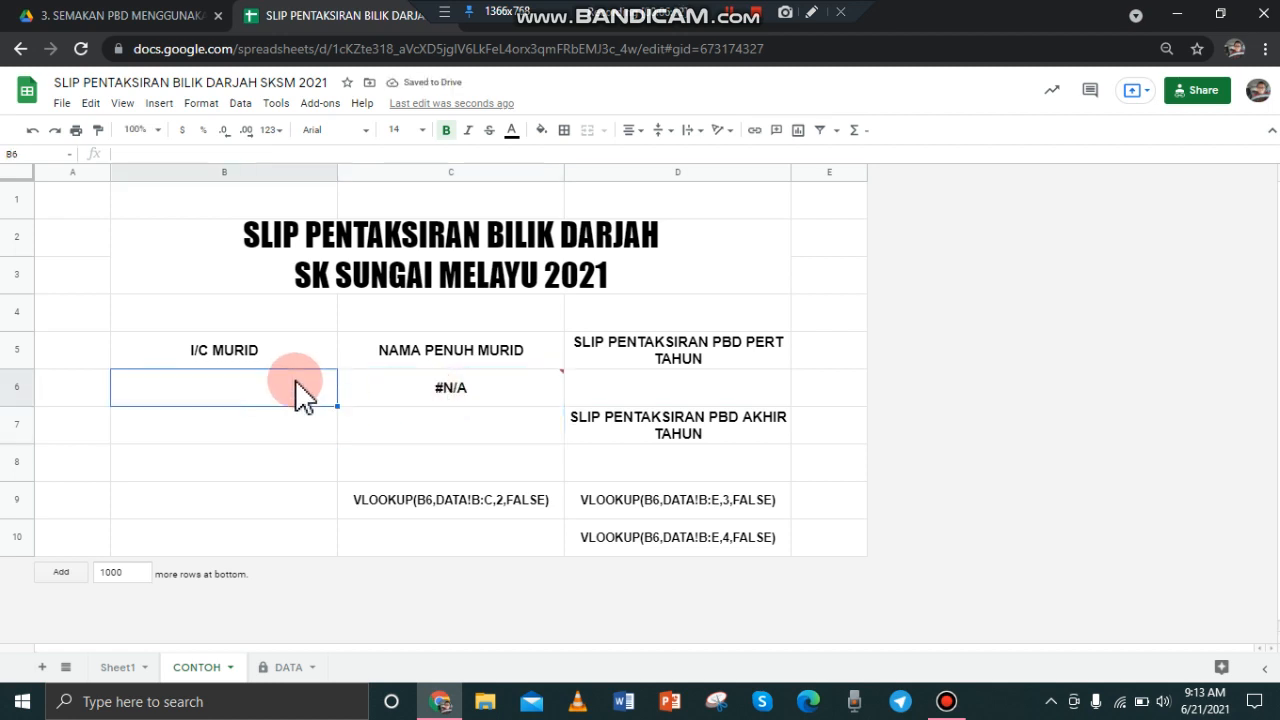
Step: Copy the formula text from D9 into D6 under the mid-year slip heading and make it =VLOOKUP(B6,DATA!B:E,3,FALSE)
double_click(610, 510)
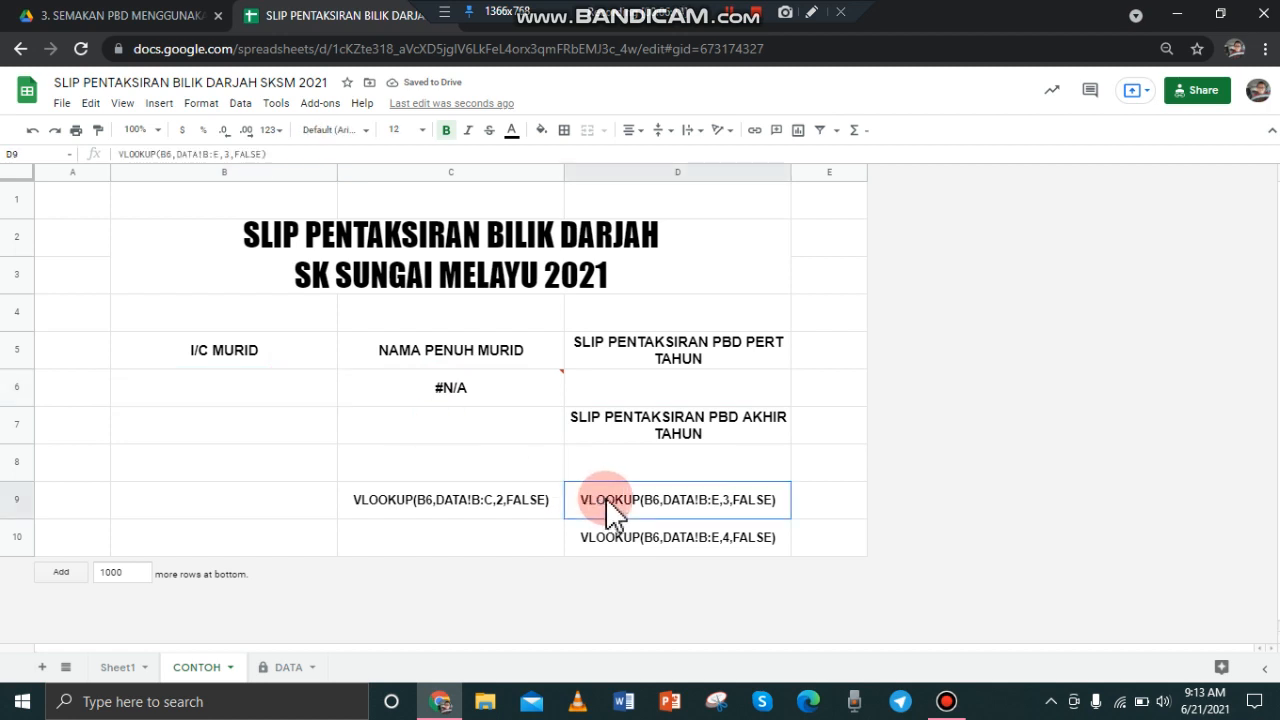
key(ctrl+a)
key(ctrl+c)
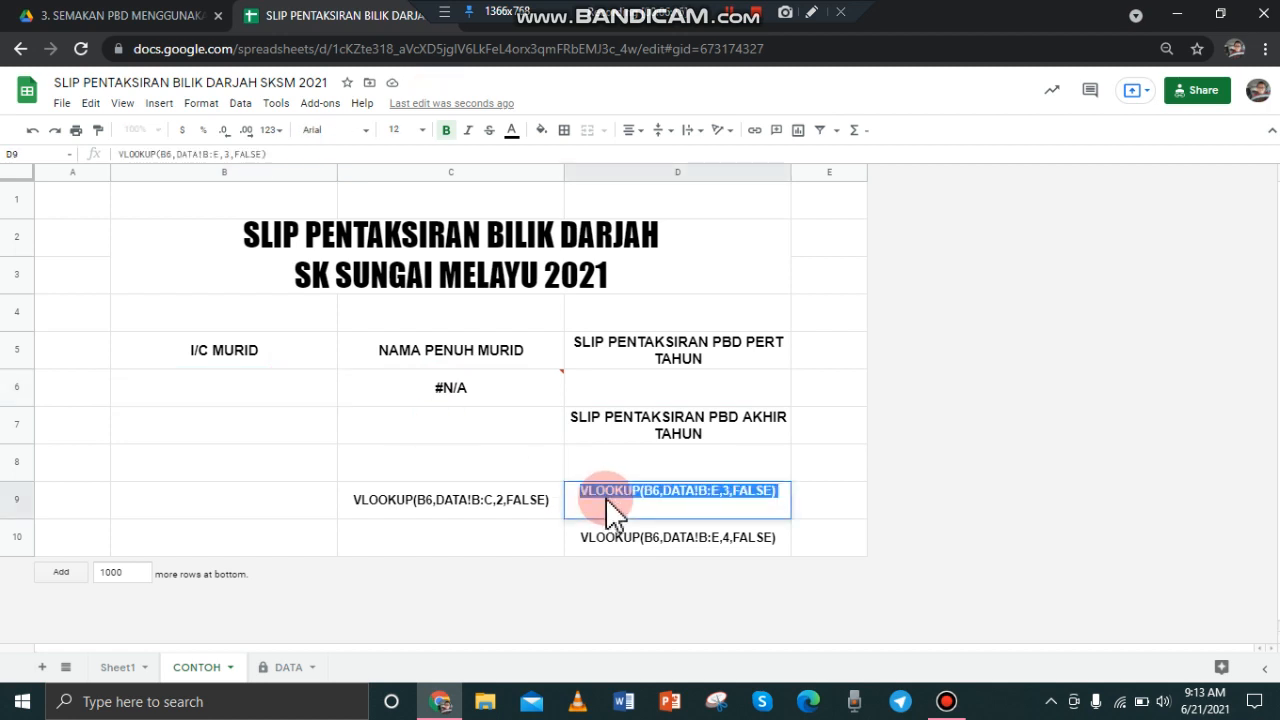
double_click(700, 388)
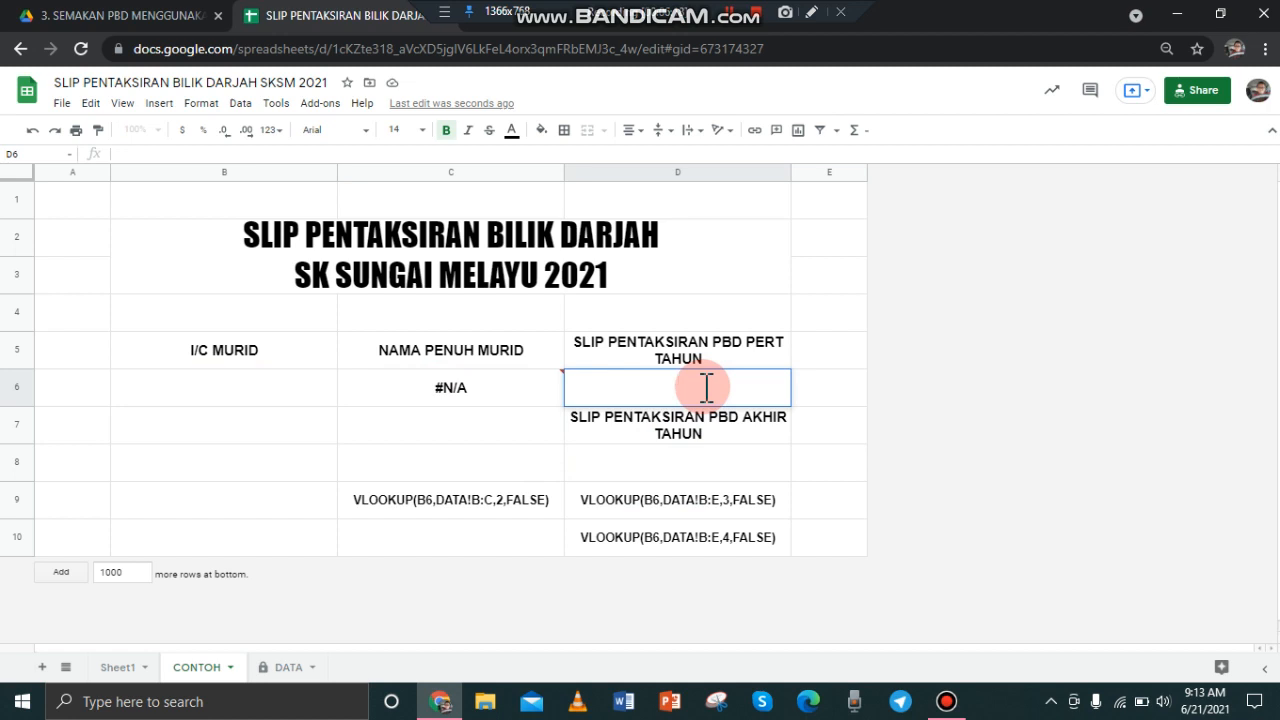
key(ctrl+v)
click(489, 382)
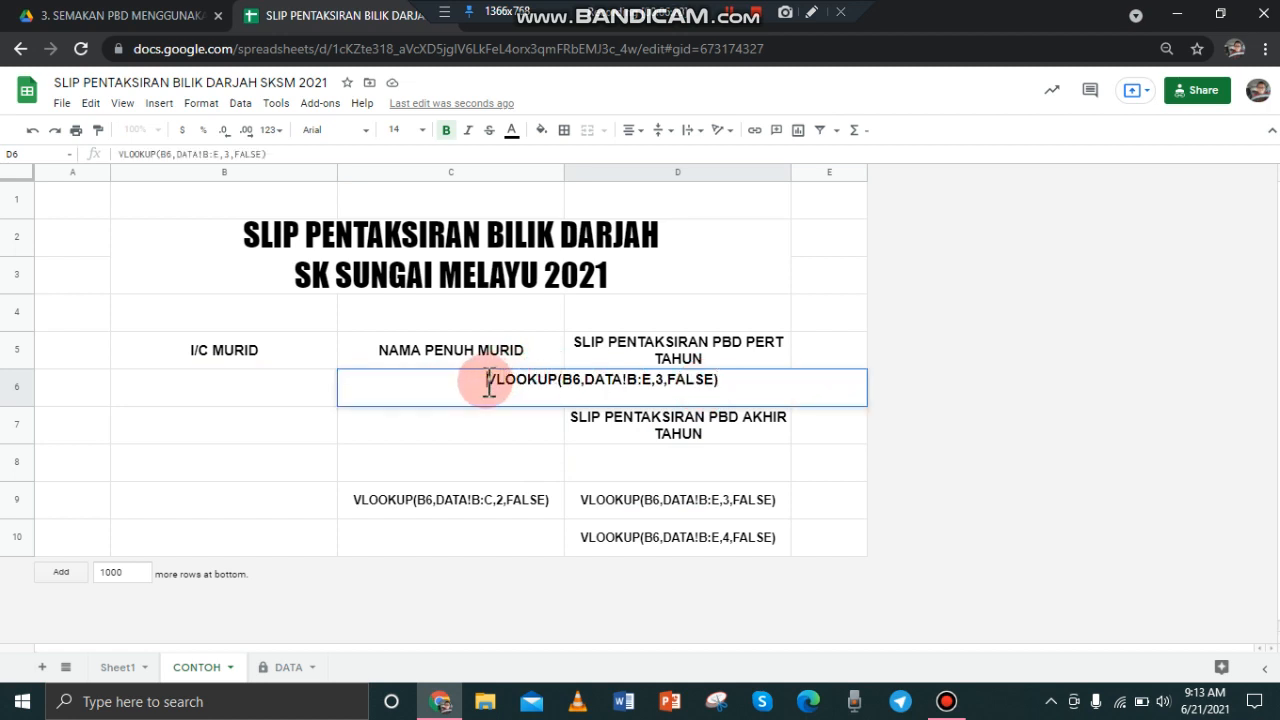
text(=)
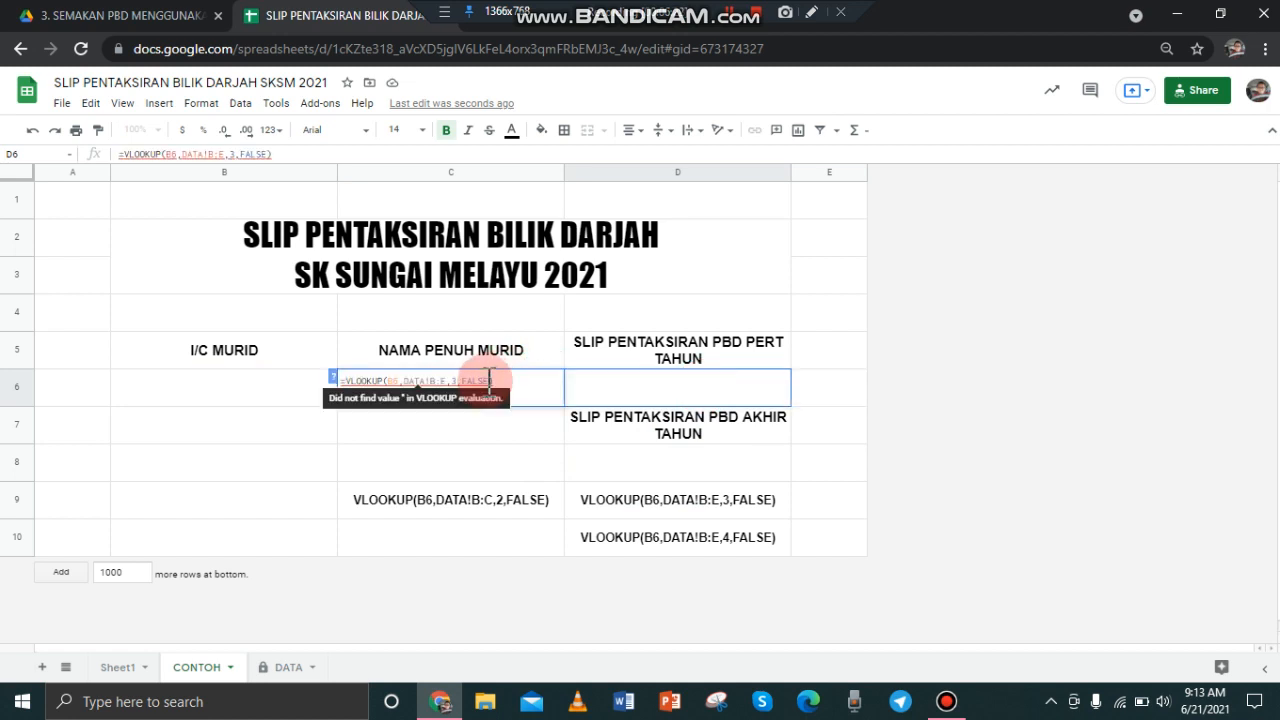
key(Return)
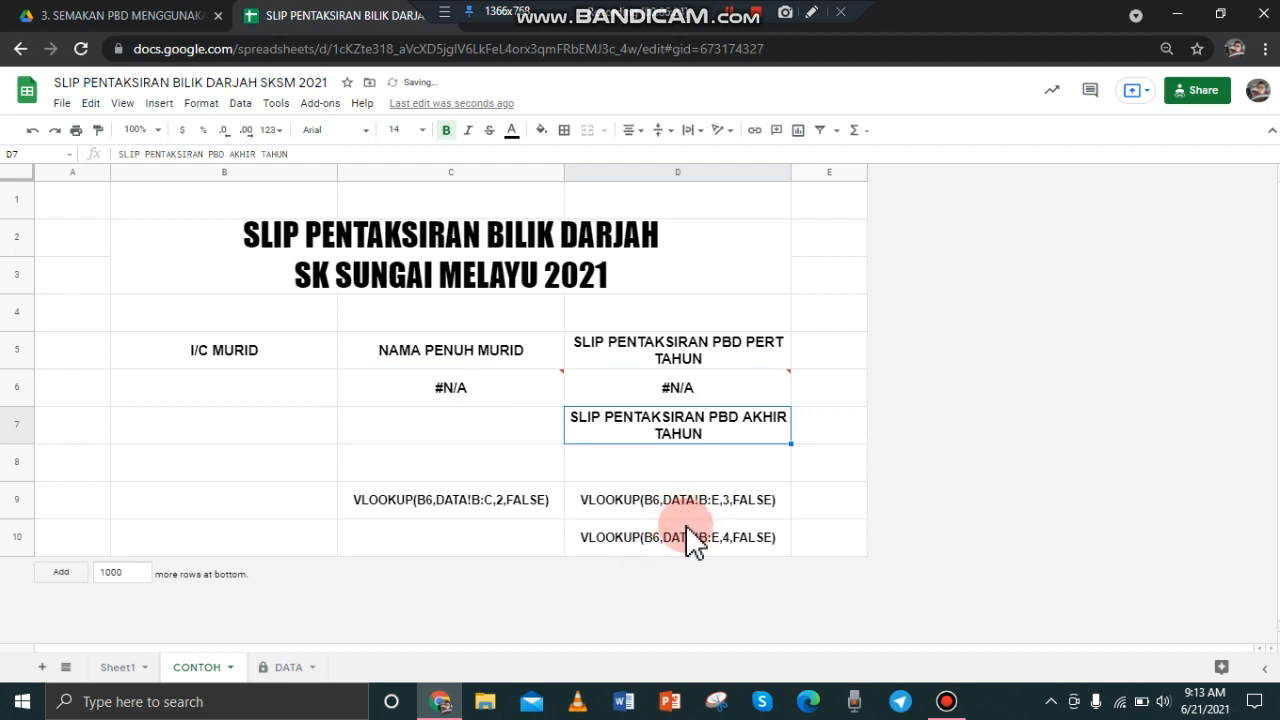
Step: Copy the formula text from D10 into D8 under the year-end slip heading and make it =VLOOKUP(B6,DATA!B:E,4,FALSE)
double_click(695, 540)
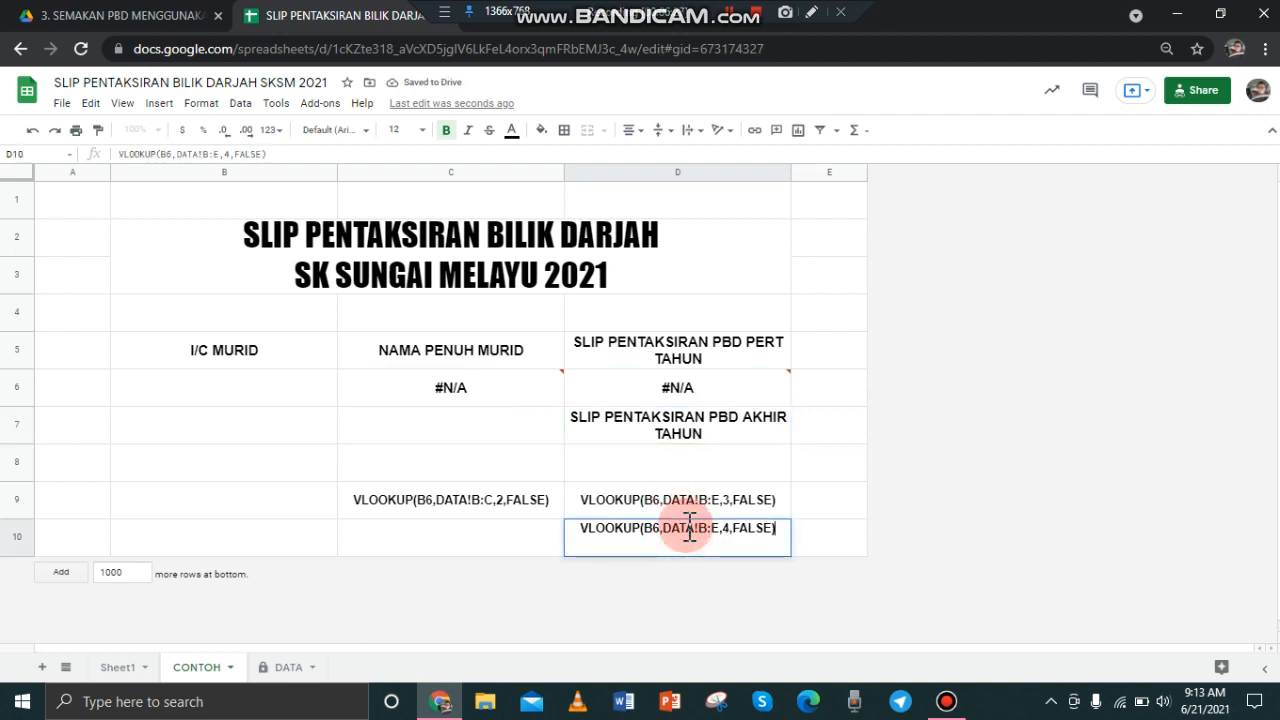
triple_click(689, 530)
key(ctrl+c)
double_click(714, 467)
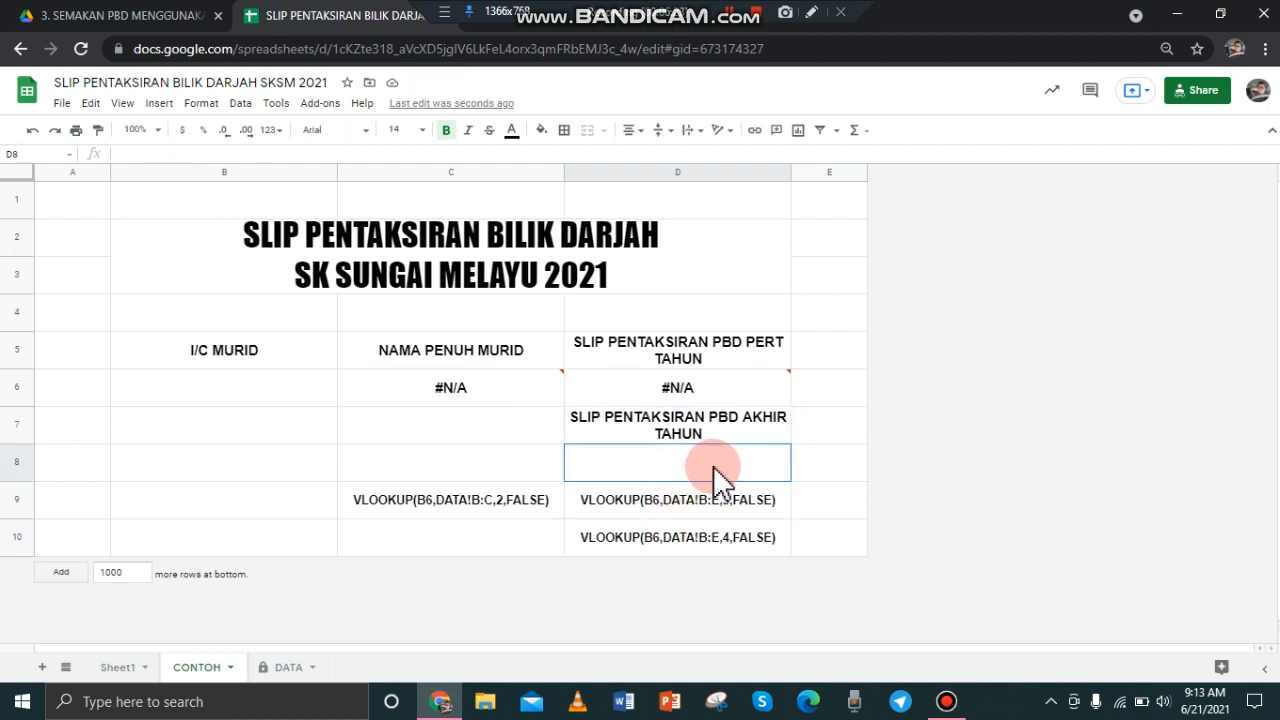
key(ctrl+v)
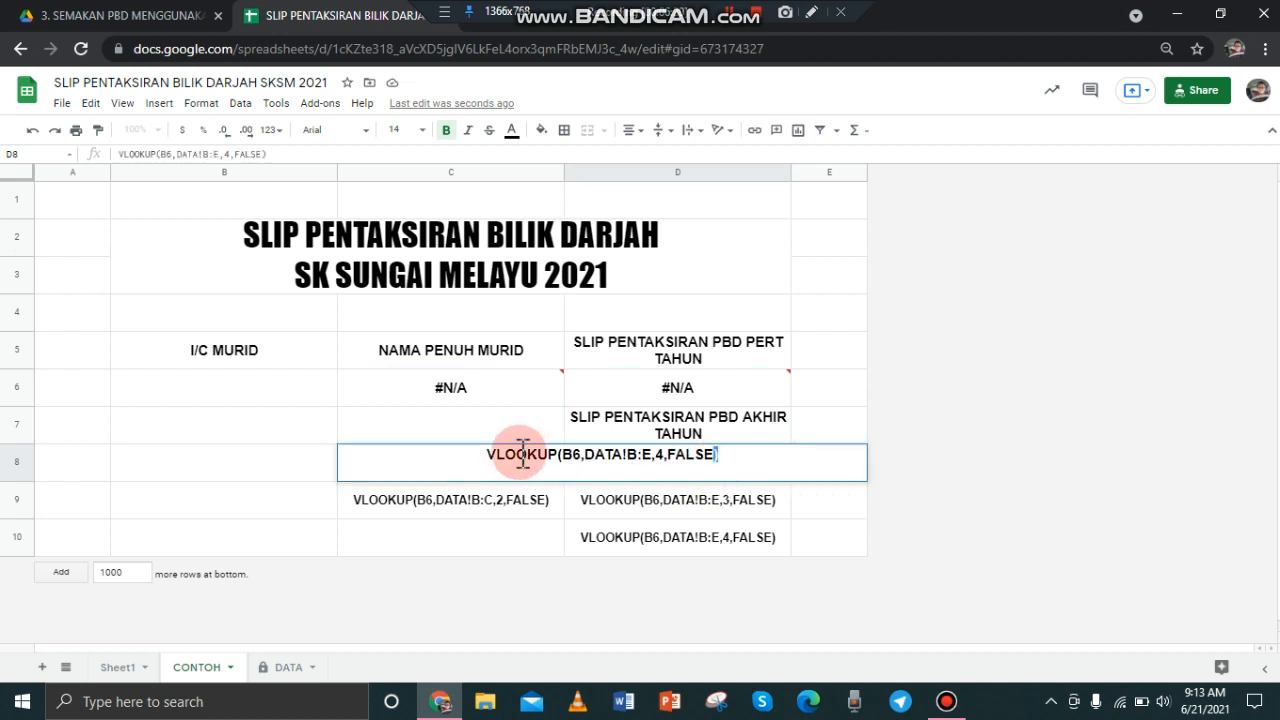
click(489, 455)
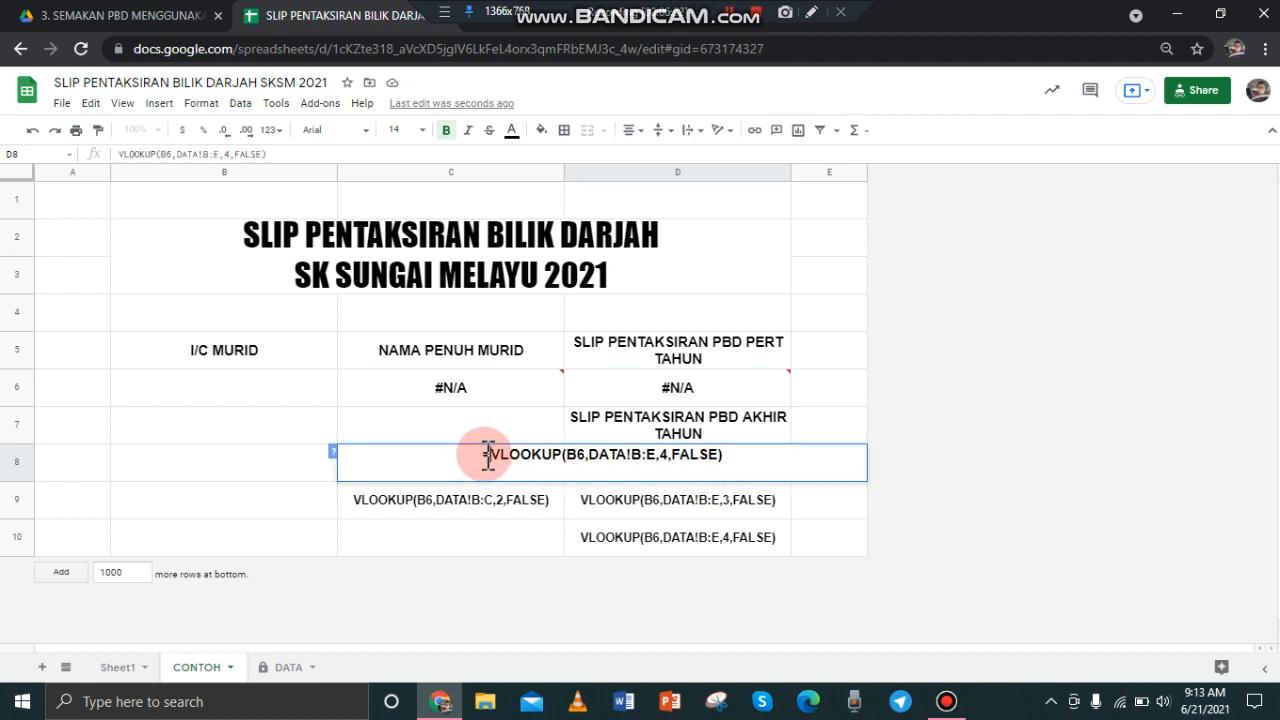
text(=)
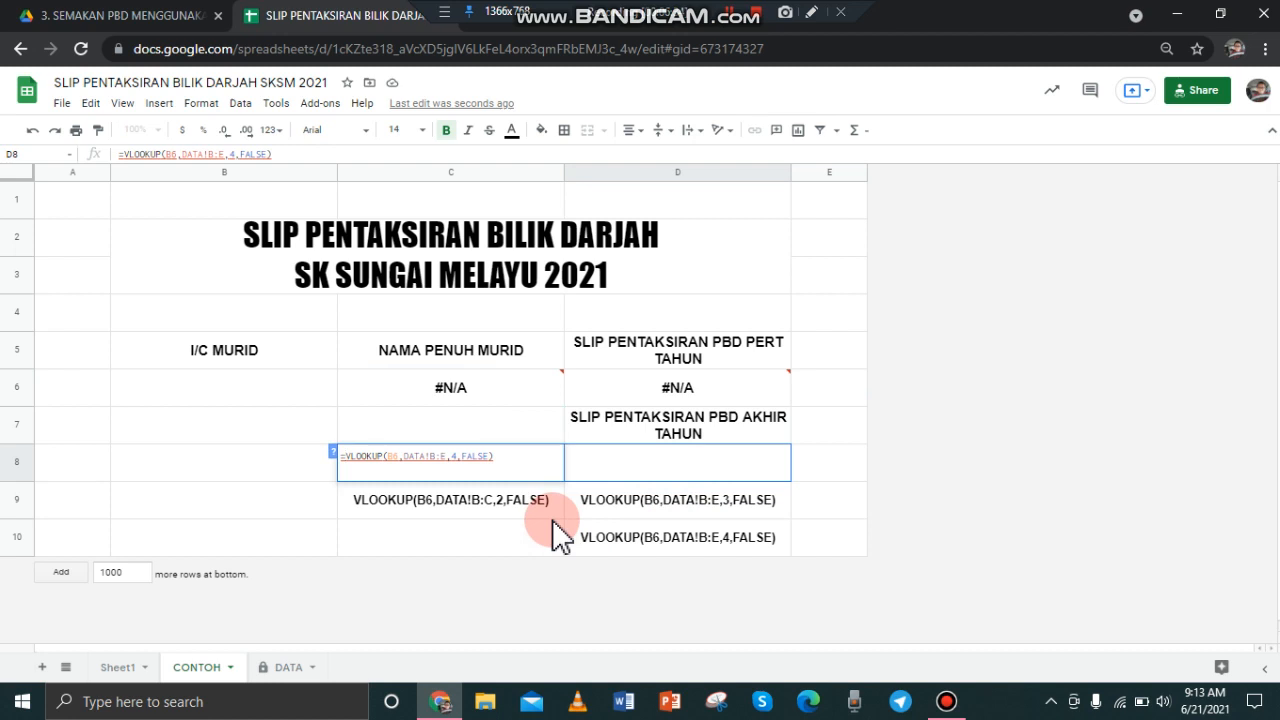
key(Return)
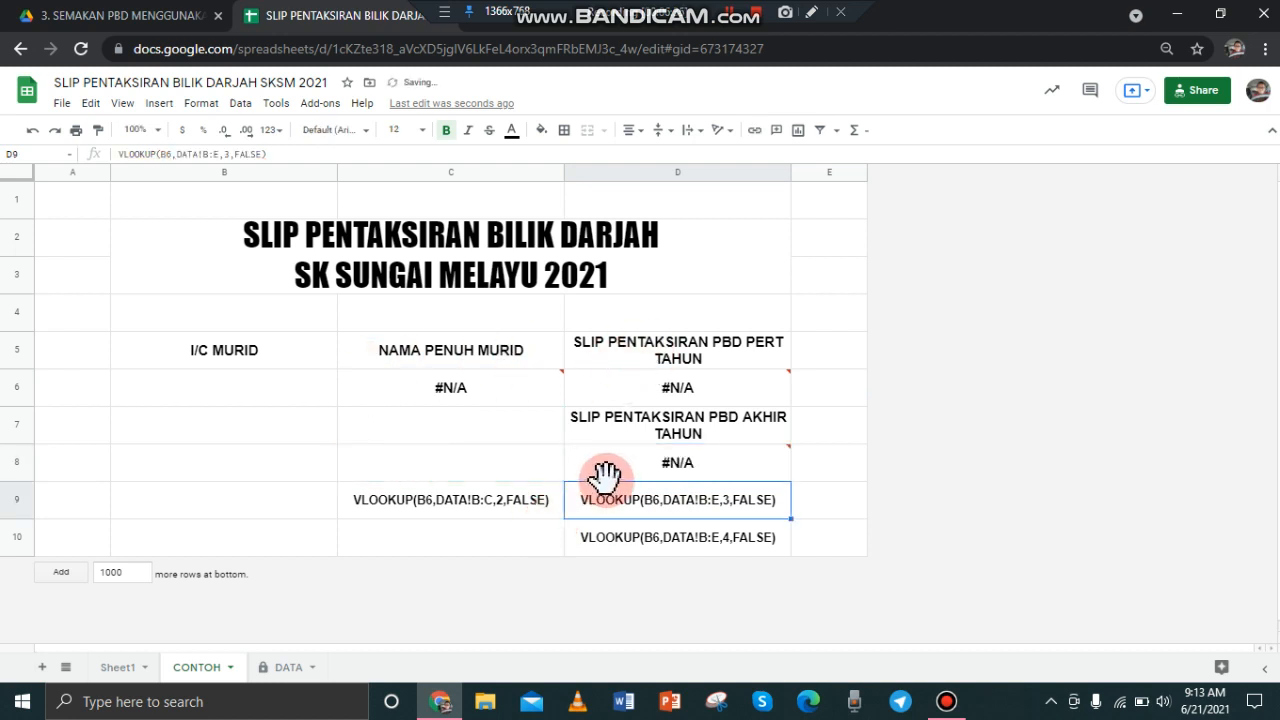
Step: Check the first student's record on the DATA sheet and enter that student's I/C number in B6 on the CONTOH sheet
mouse_move(420, 400)
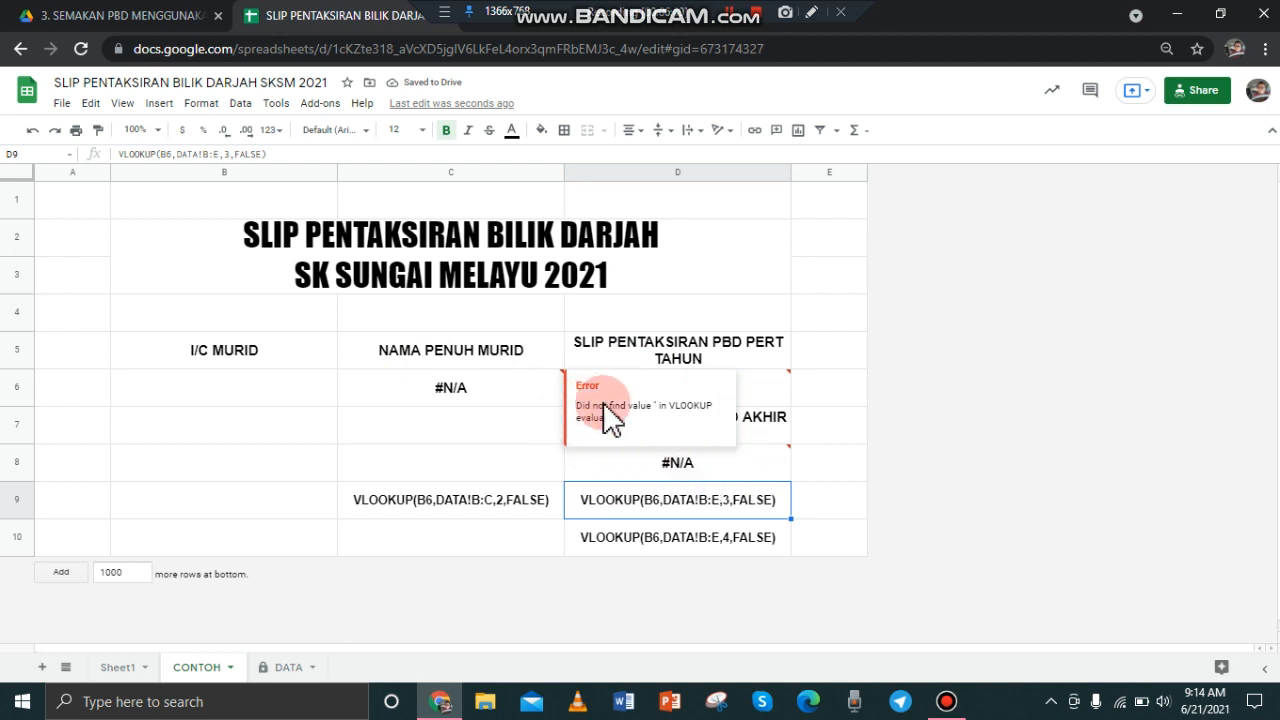
click(265, 392)
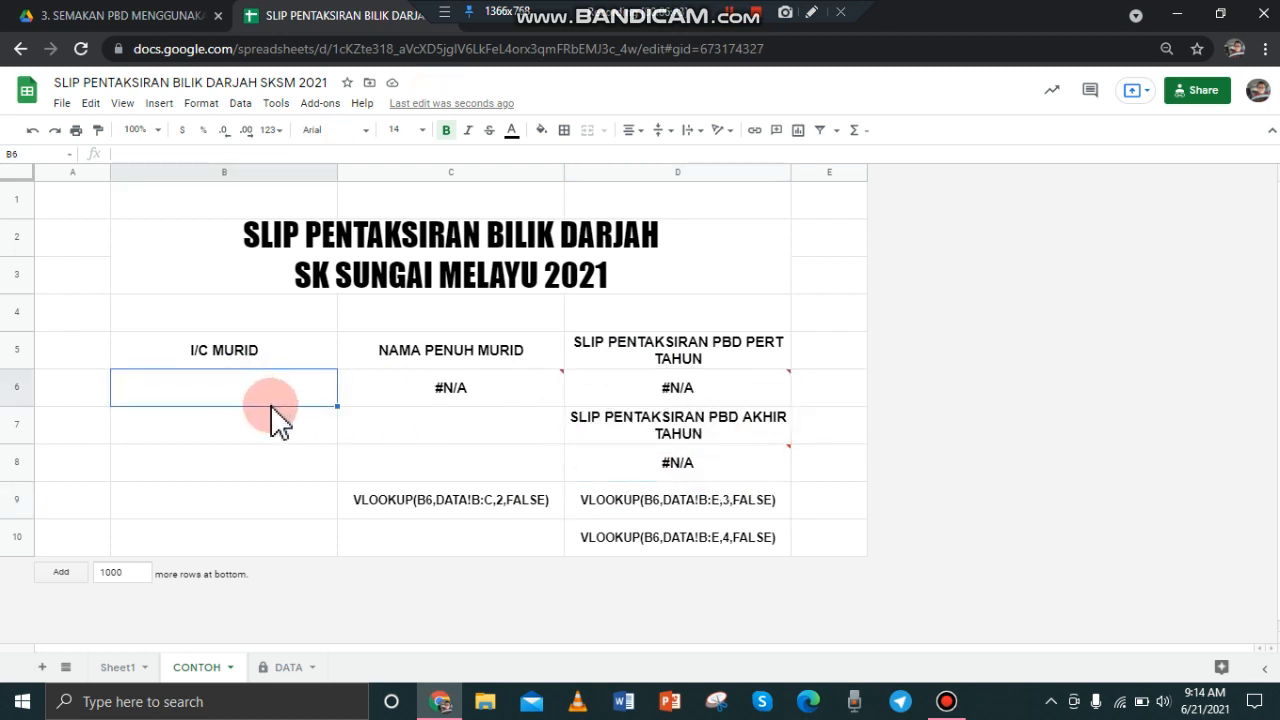
click(290, 665)
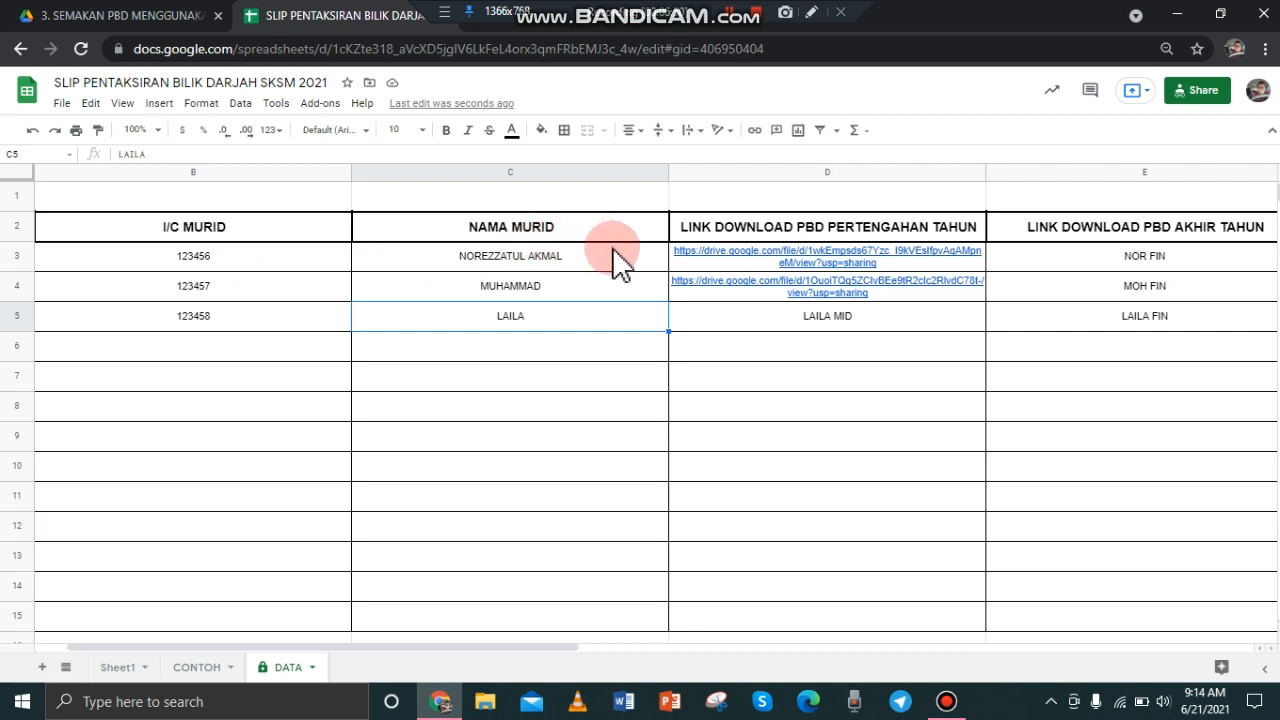
mouse_move(685, 267)
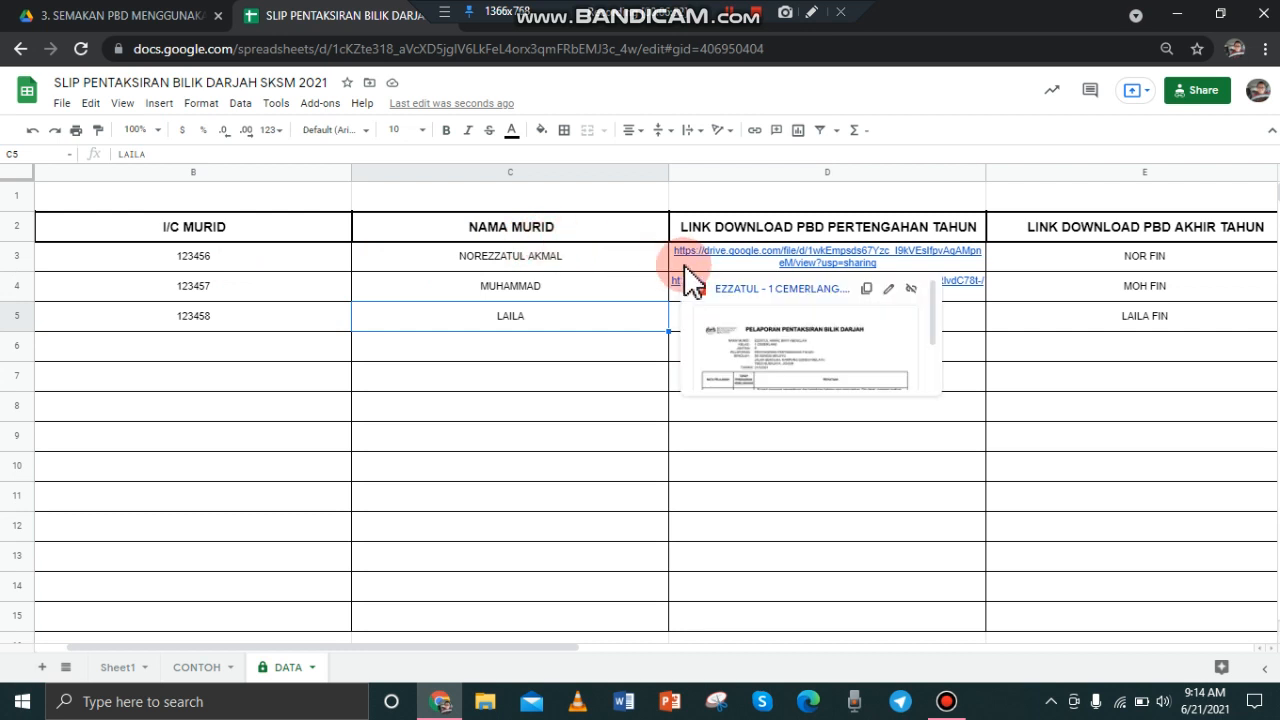
click(1063, 250)
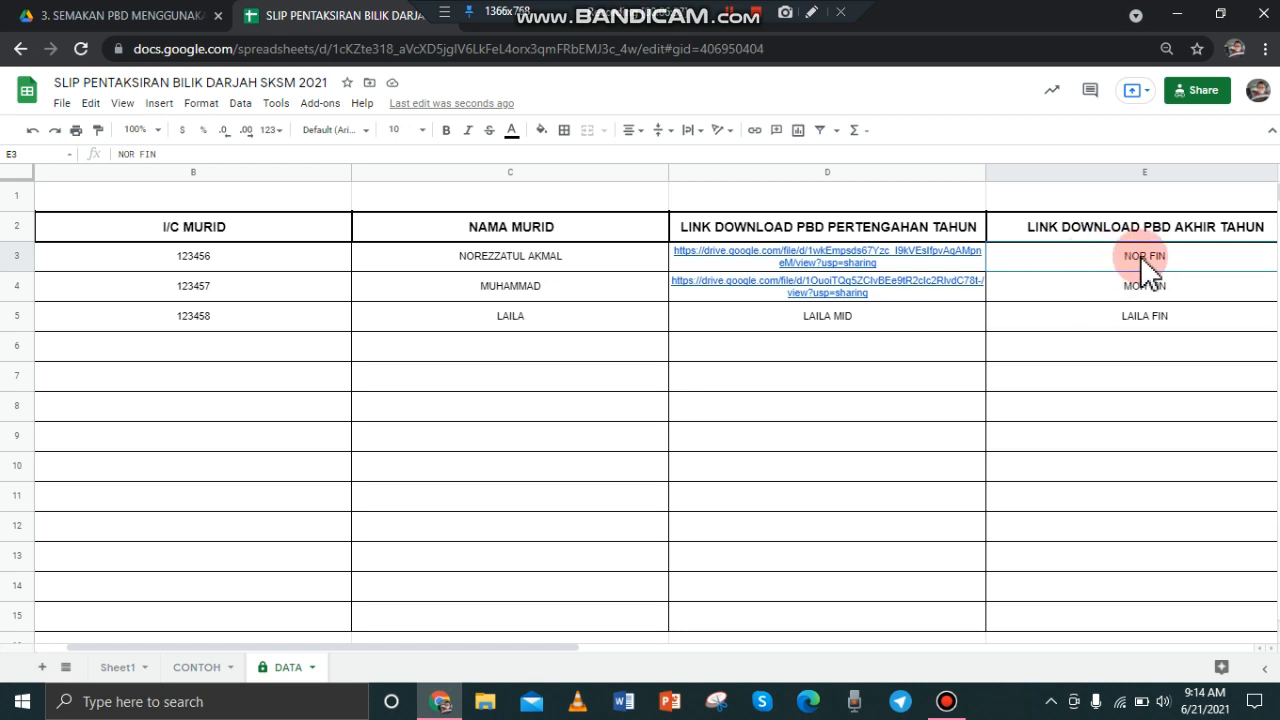
click(200, 670)
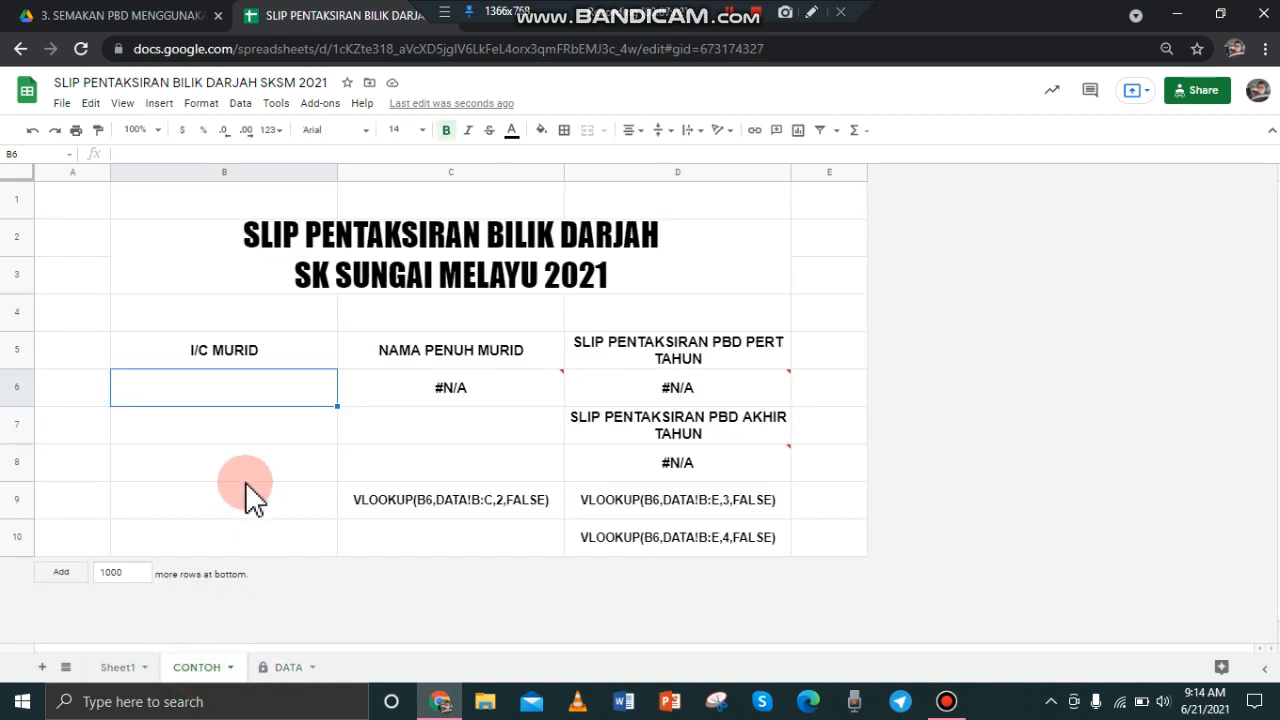
text(12)
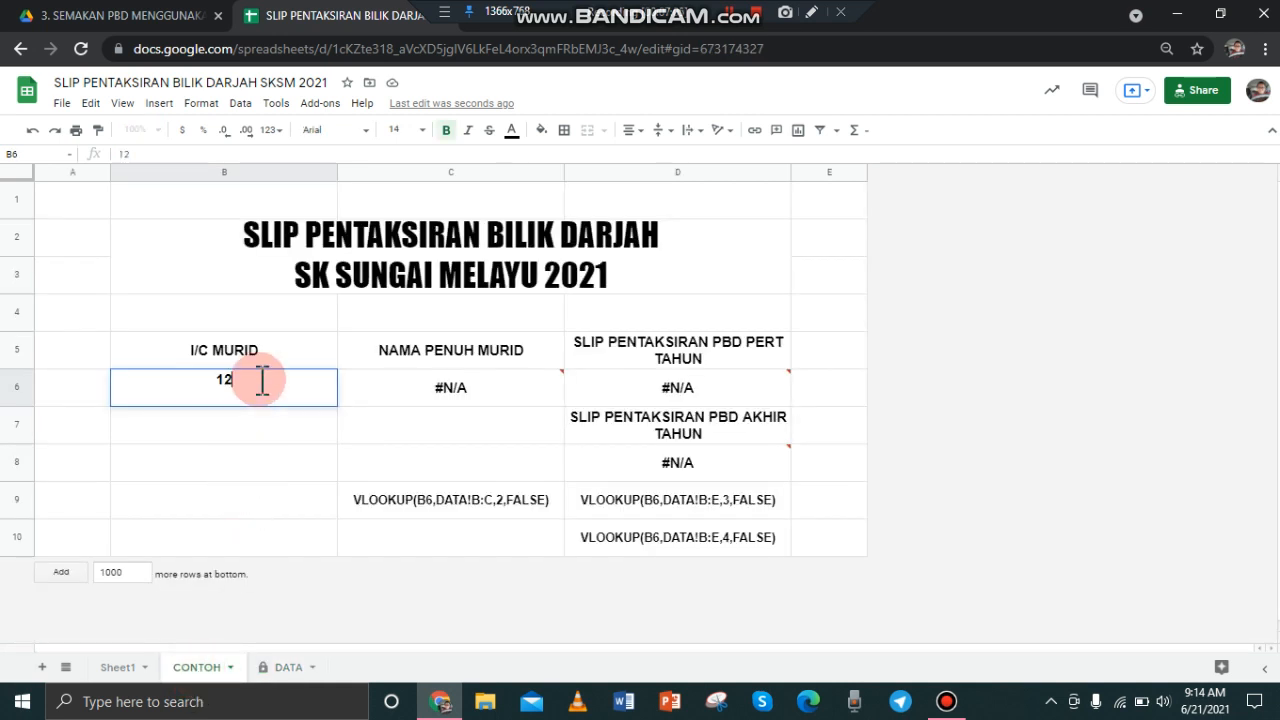
text(3456)
key(Return)
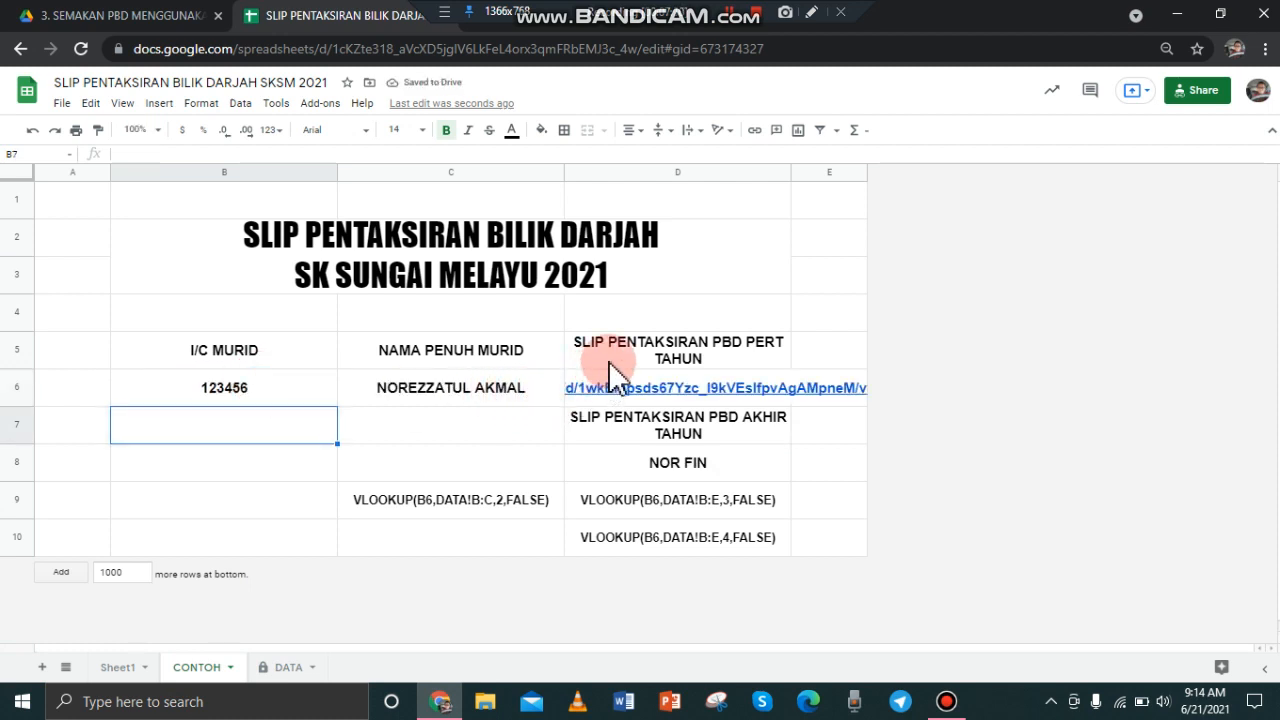
Step: Wrap the text in cells D5:D8 so the slip link stays within its column
mouse_move(609, 358)
mouse_down()
mouse_move(638, 488)
mouse_move(636, 467)
mouse_up()
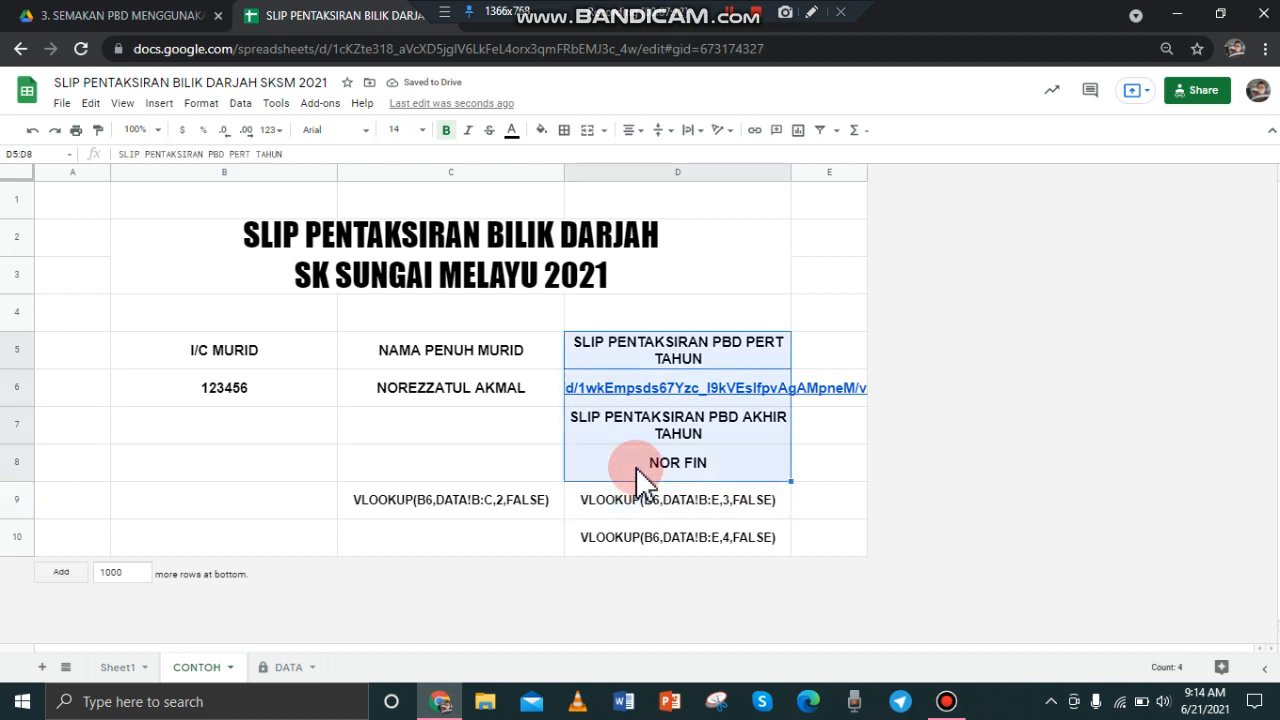
click(690, 132)
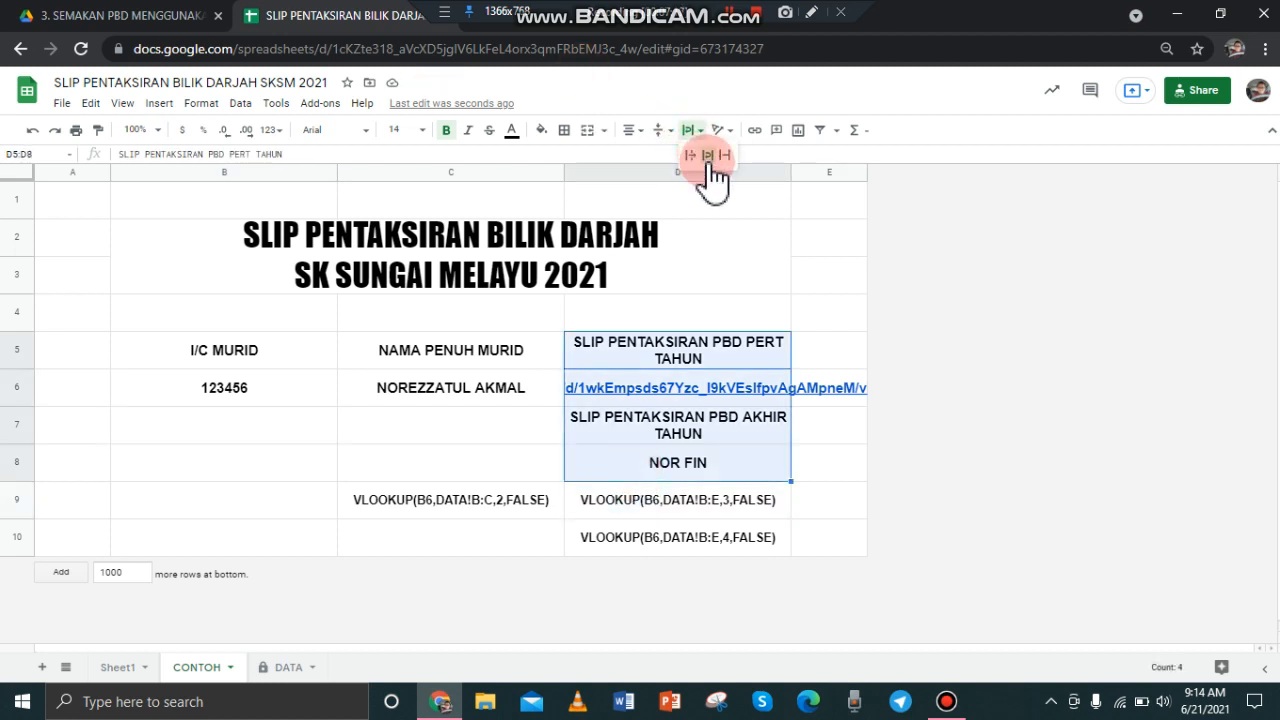
click(707, 157)
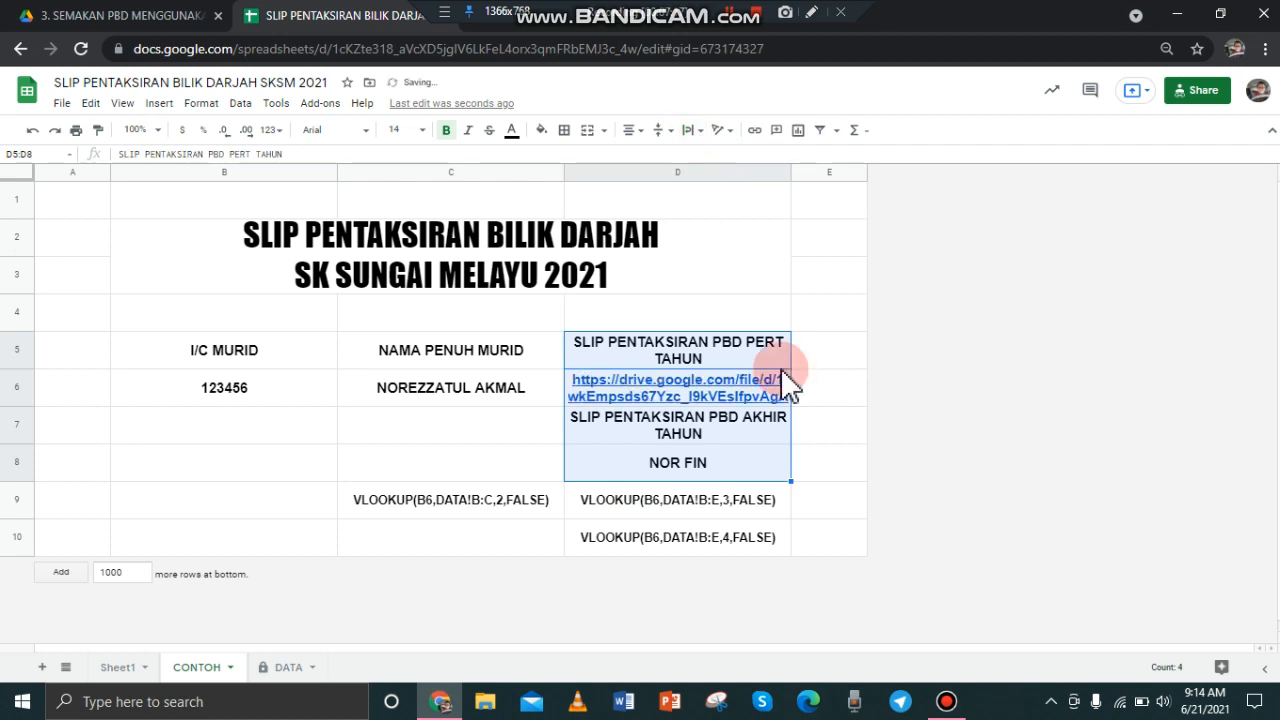
click(862, 422)
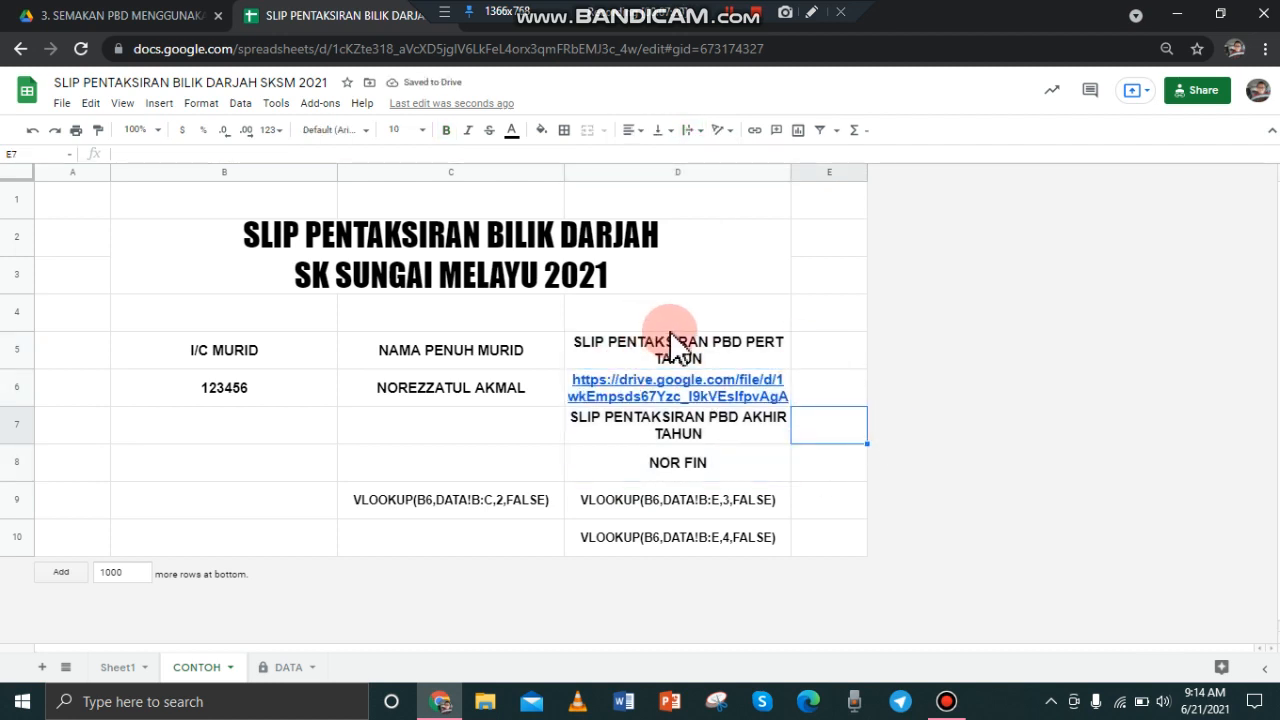
Step: Open the mid-year slip PDF linked in D6, look through its pages, and return to the spreadsheet to check the year-end result in D8
click(600, 393)
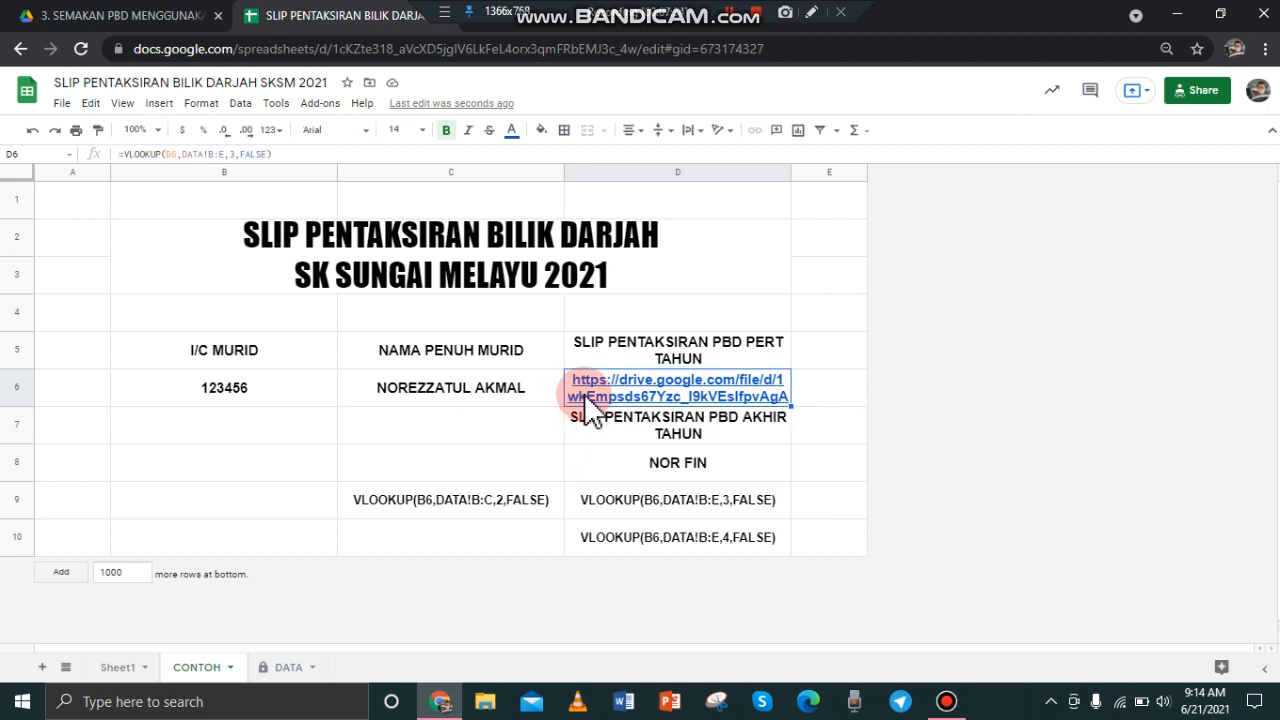
mouse_move(594, 390)
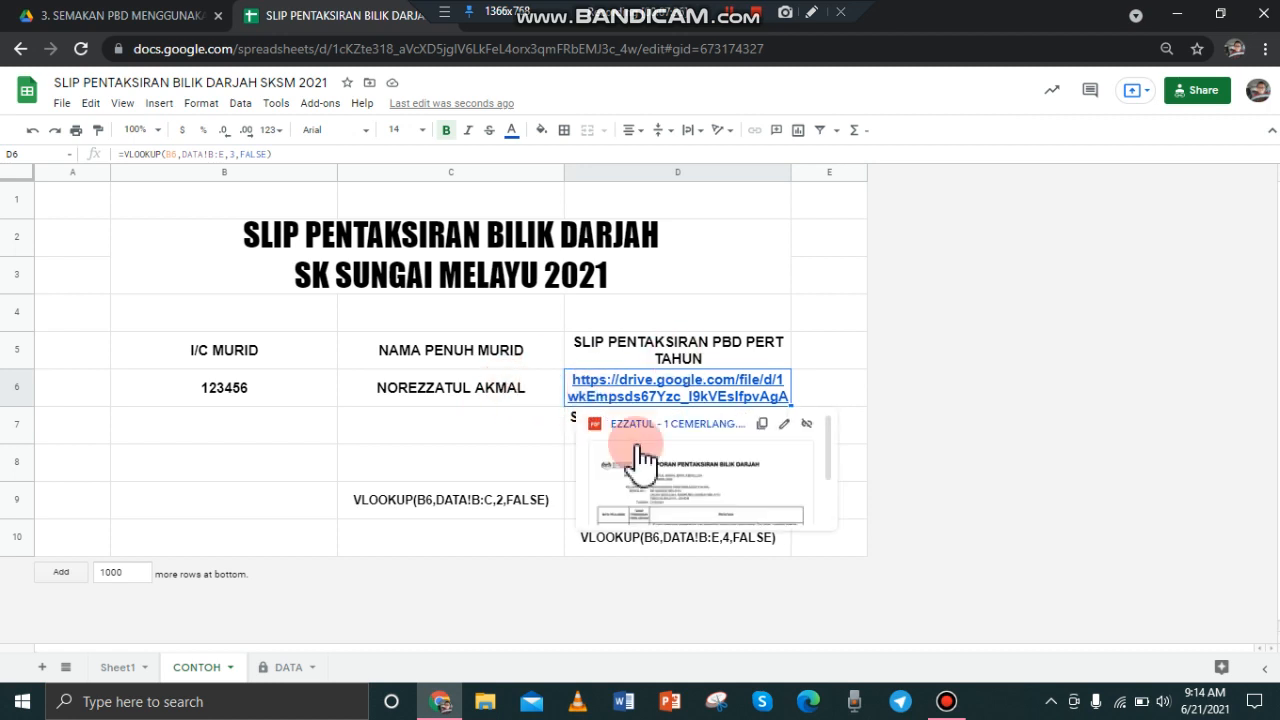
click(640, 455)
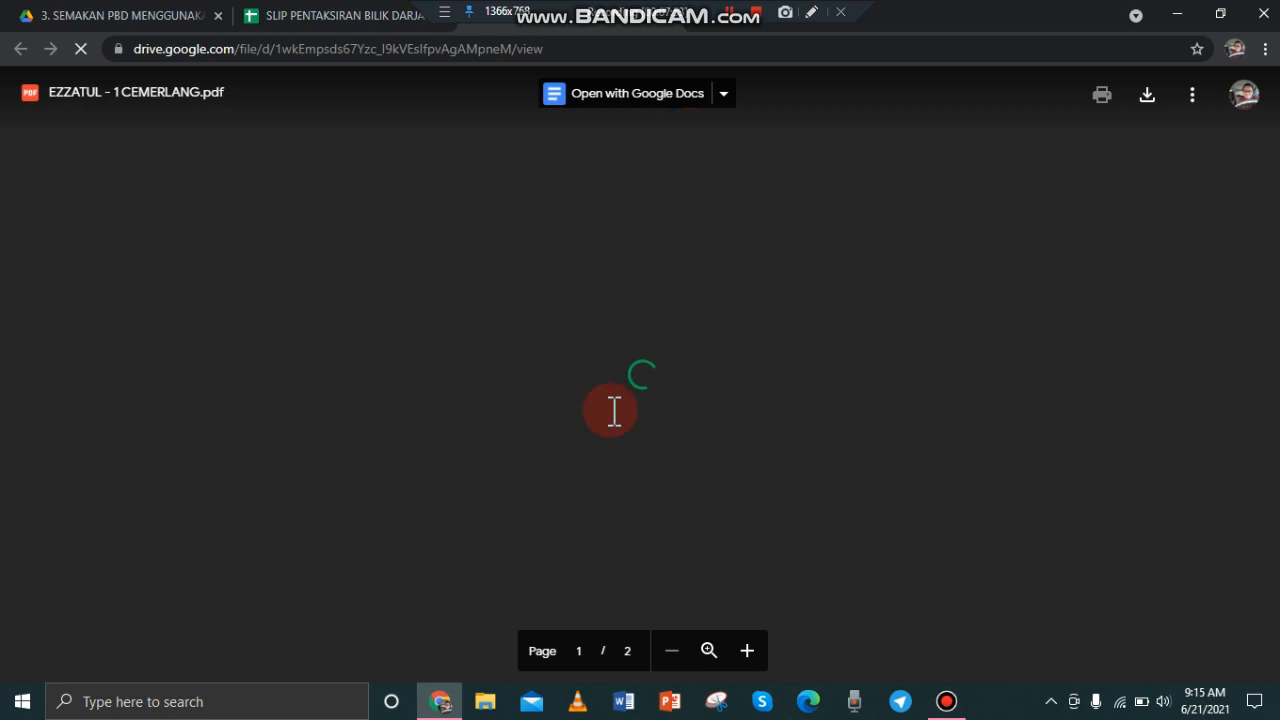
scroll(613, 410, down, 10)
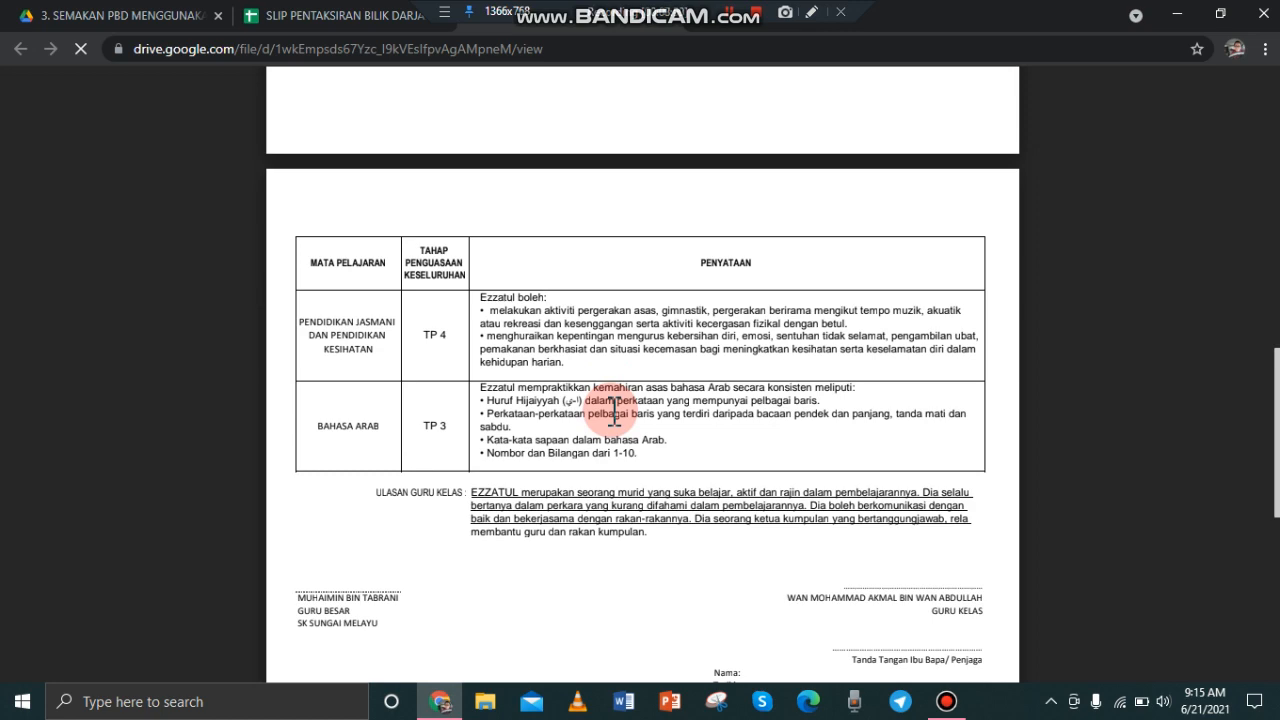
scroll(610, 412, up, 10)
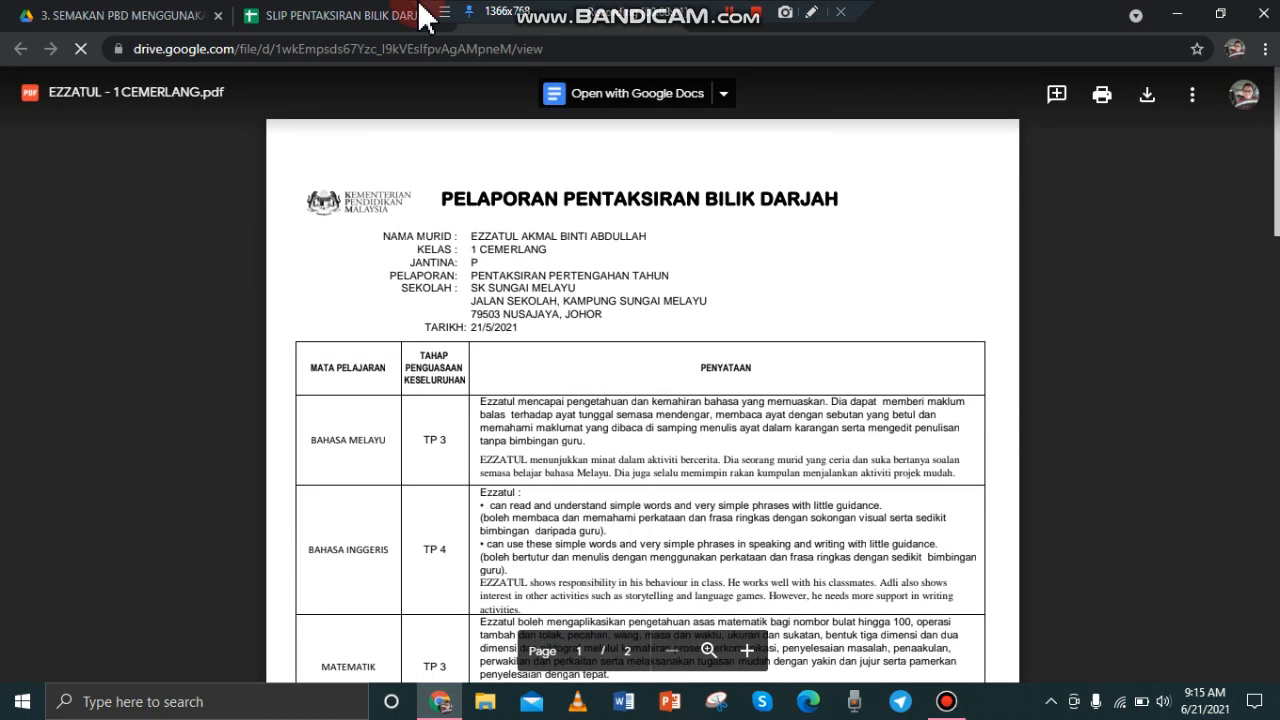
click(340, 16)
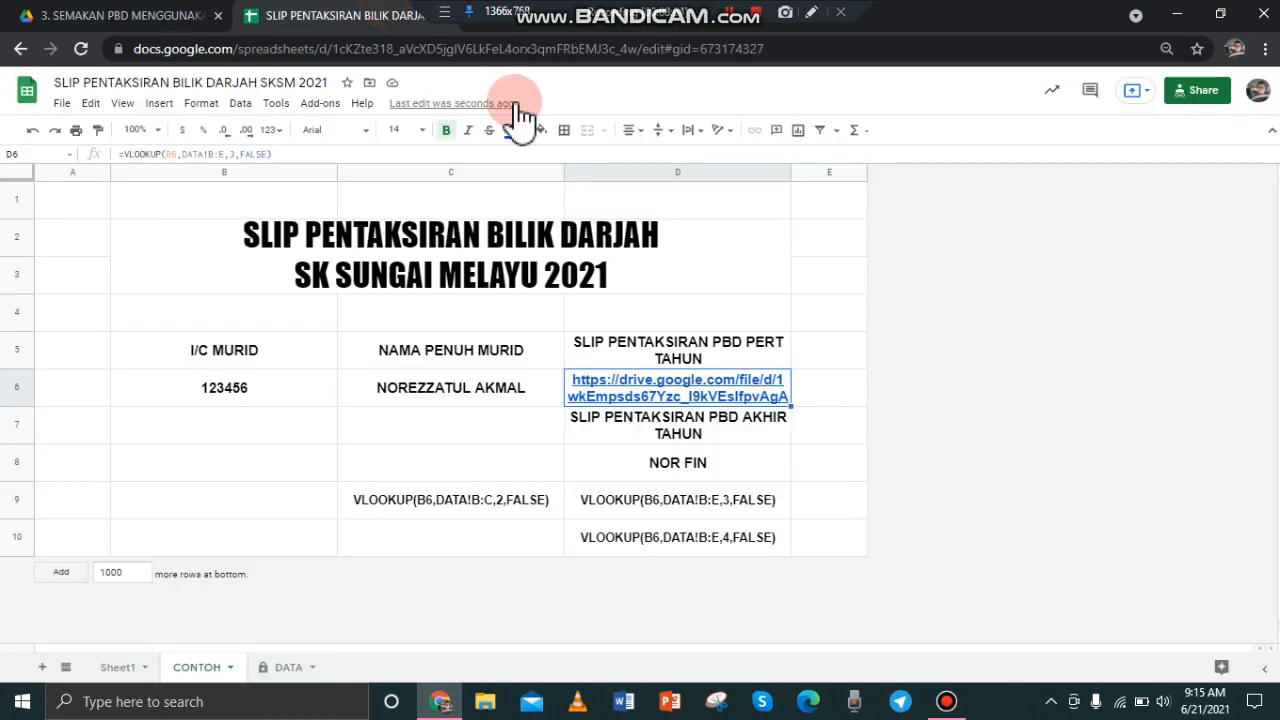
click(860, 278)
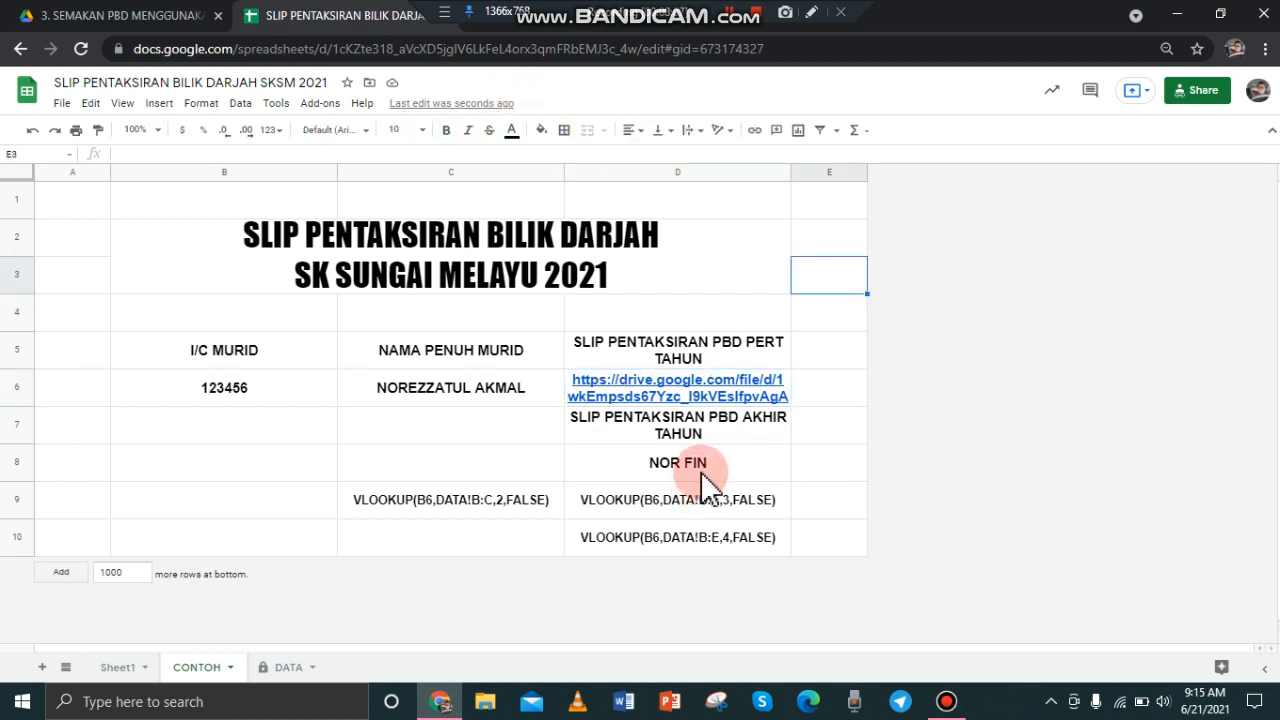
click(705, 470)
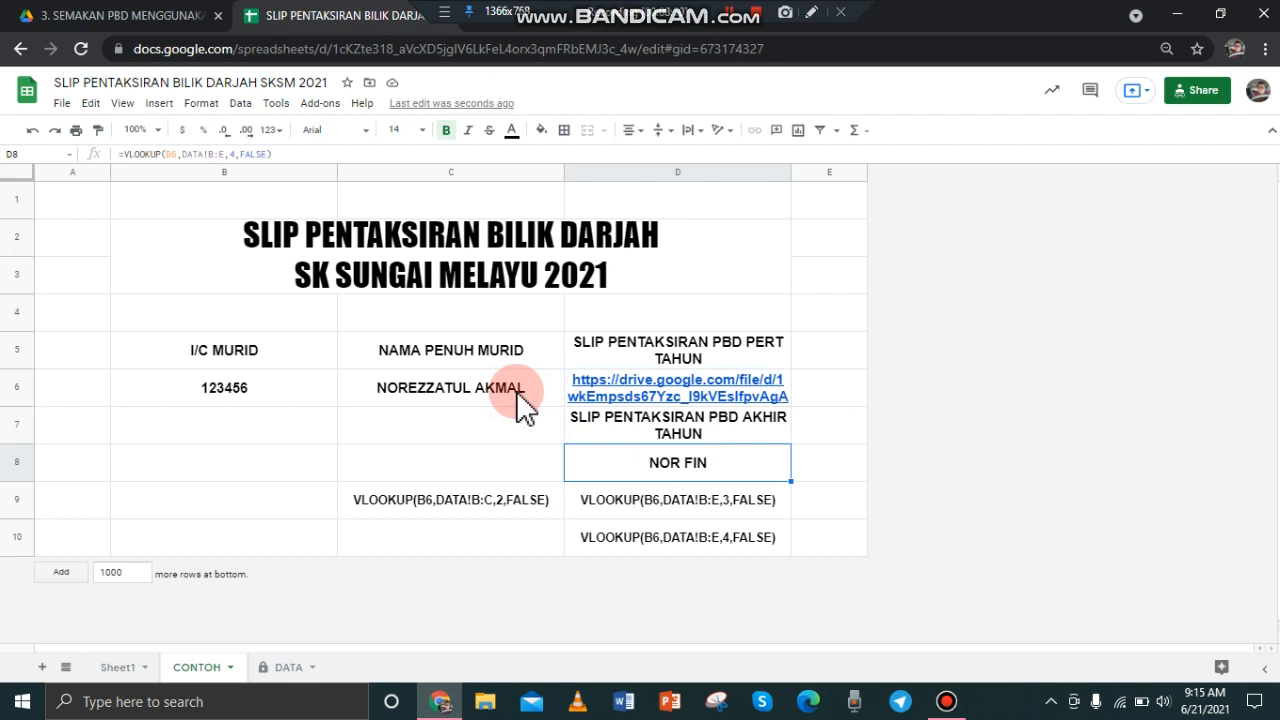
Step: Merge C6:C7 under NAMA PENUH MURID and B6:B7 under I/C MURID into single cells
drag(517, 390, 523, 437)
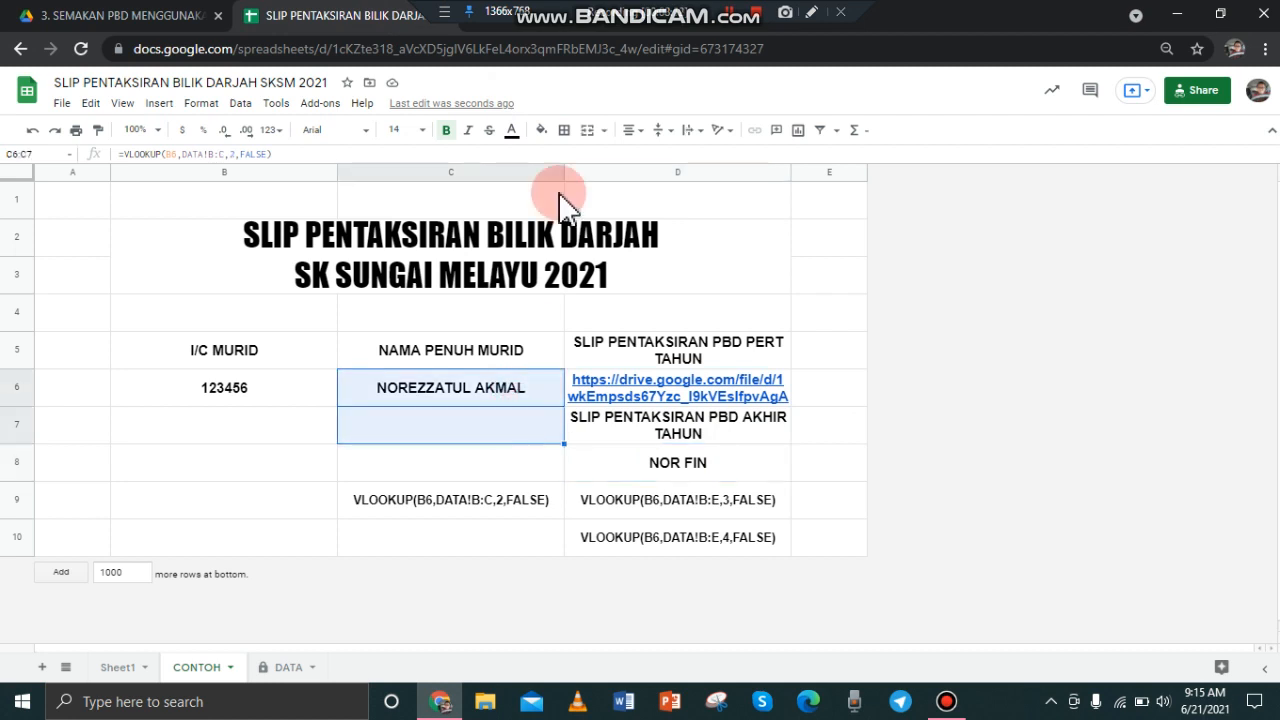
click(587, 131)
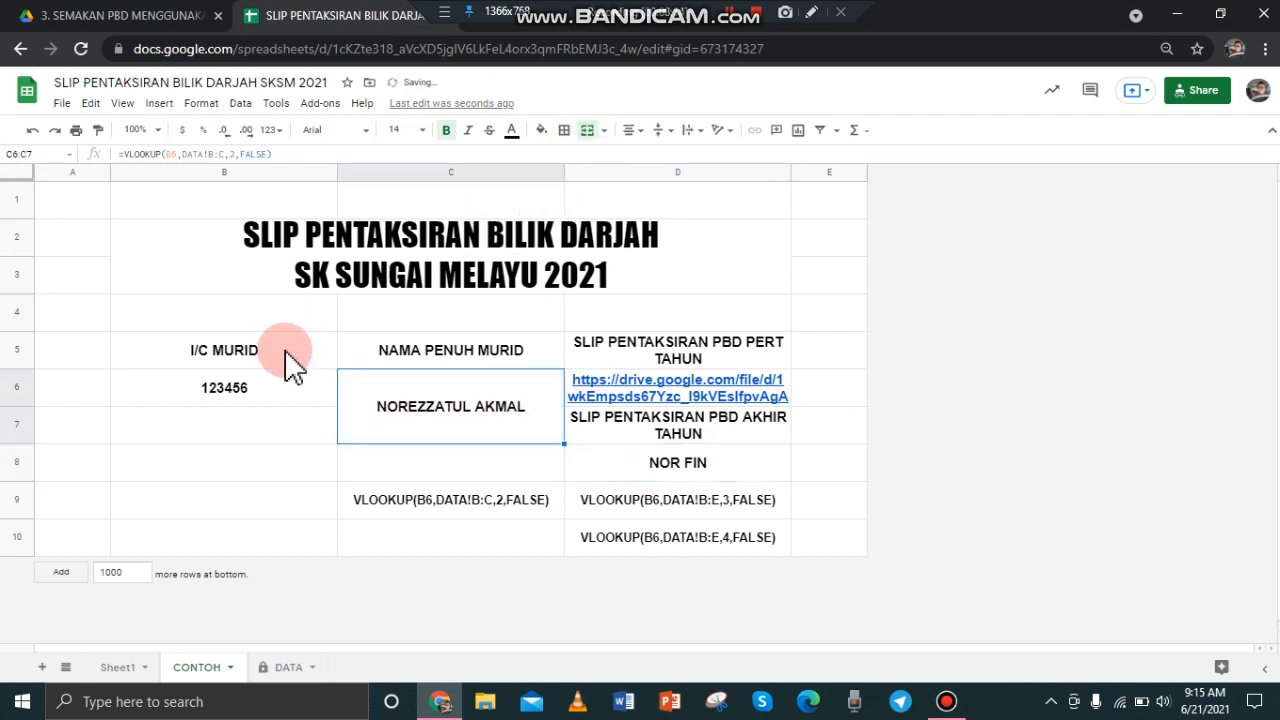
drag(299, 411, 300, 437)
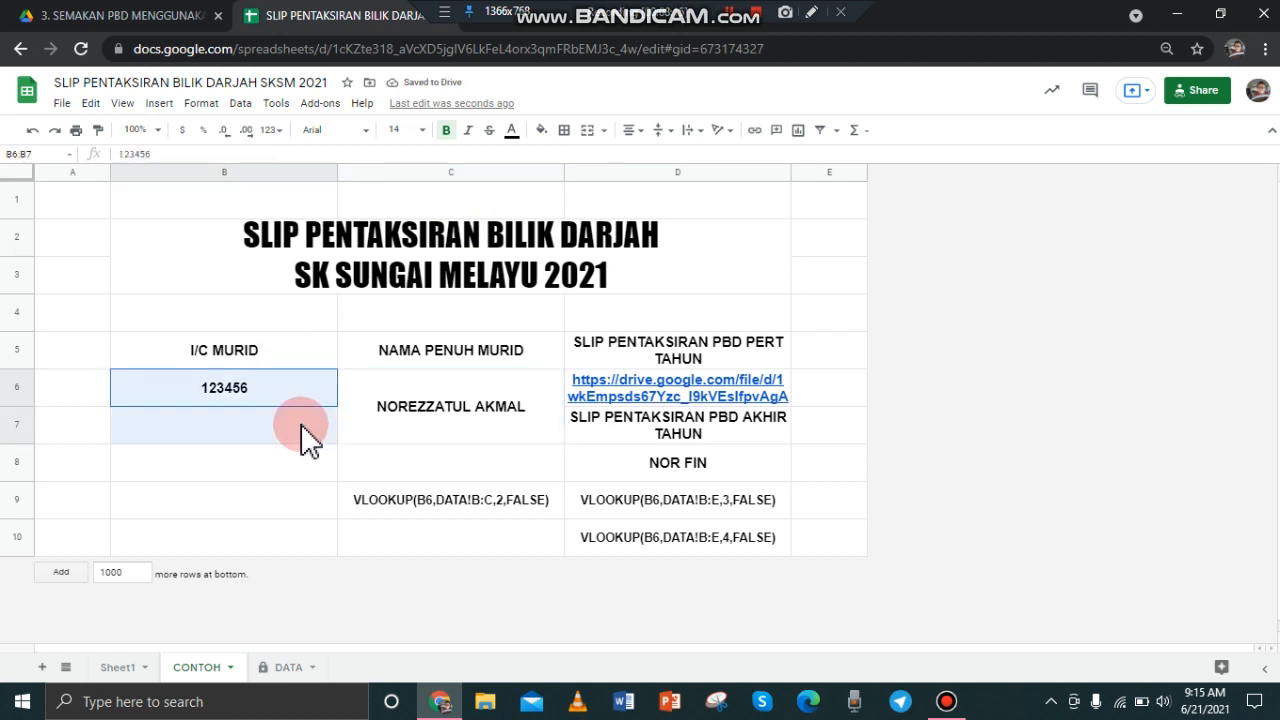
click(589, 131)
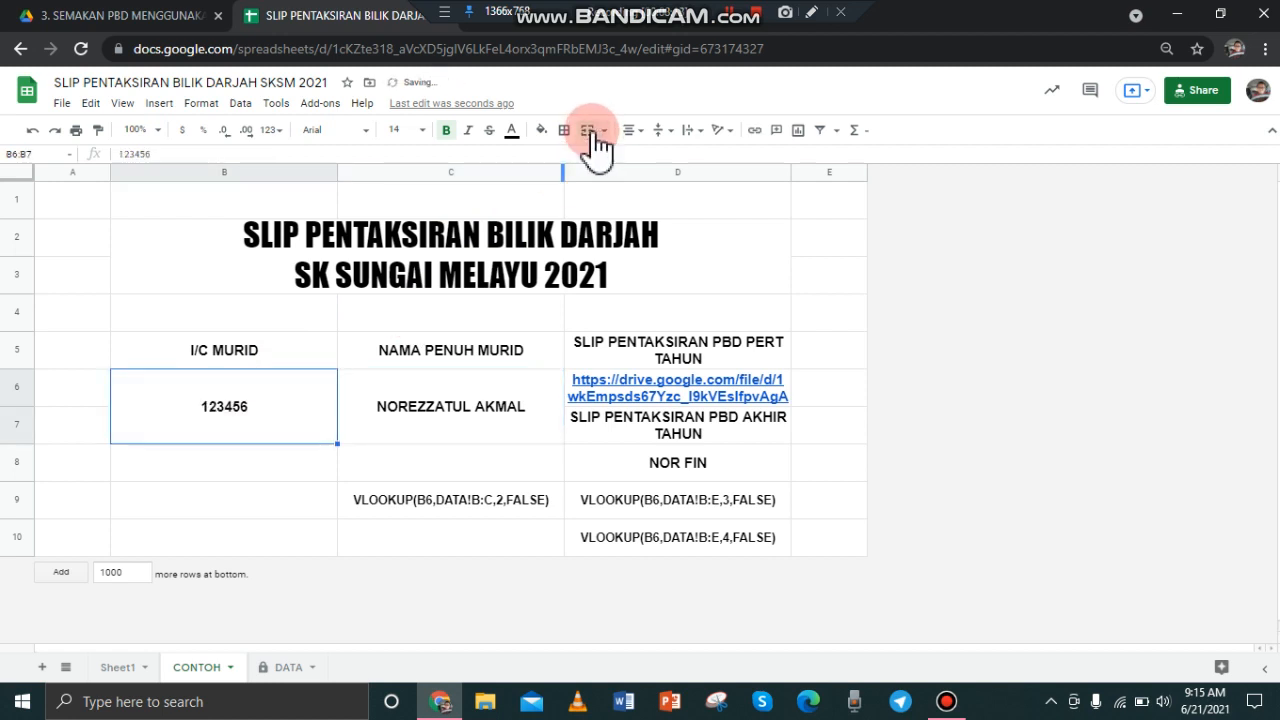
Step: Fill the border cells A1:A10 and A1:E1 with black
drag(105, 210, 91, 538)
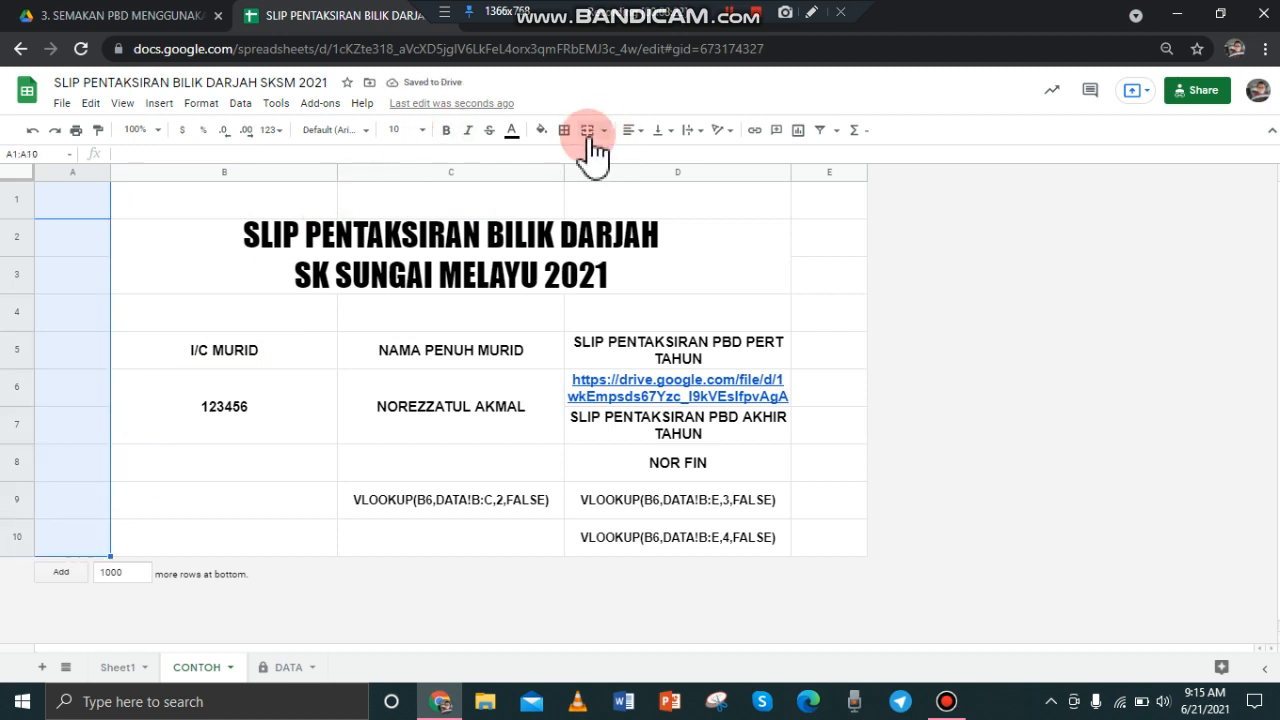
click(546, 134)
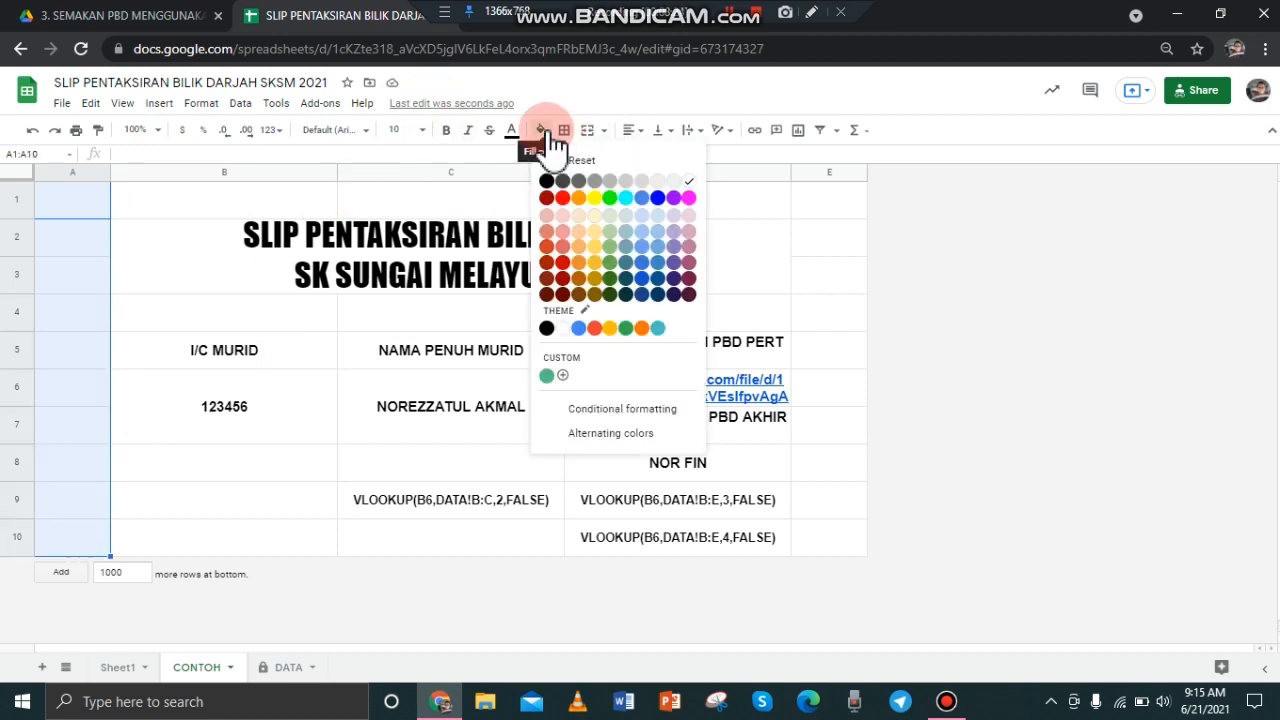
click(547, 181)
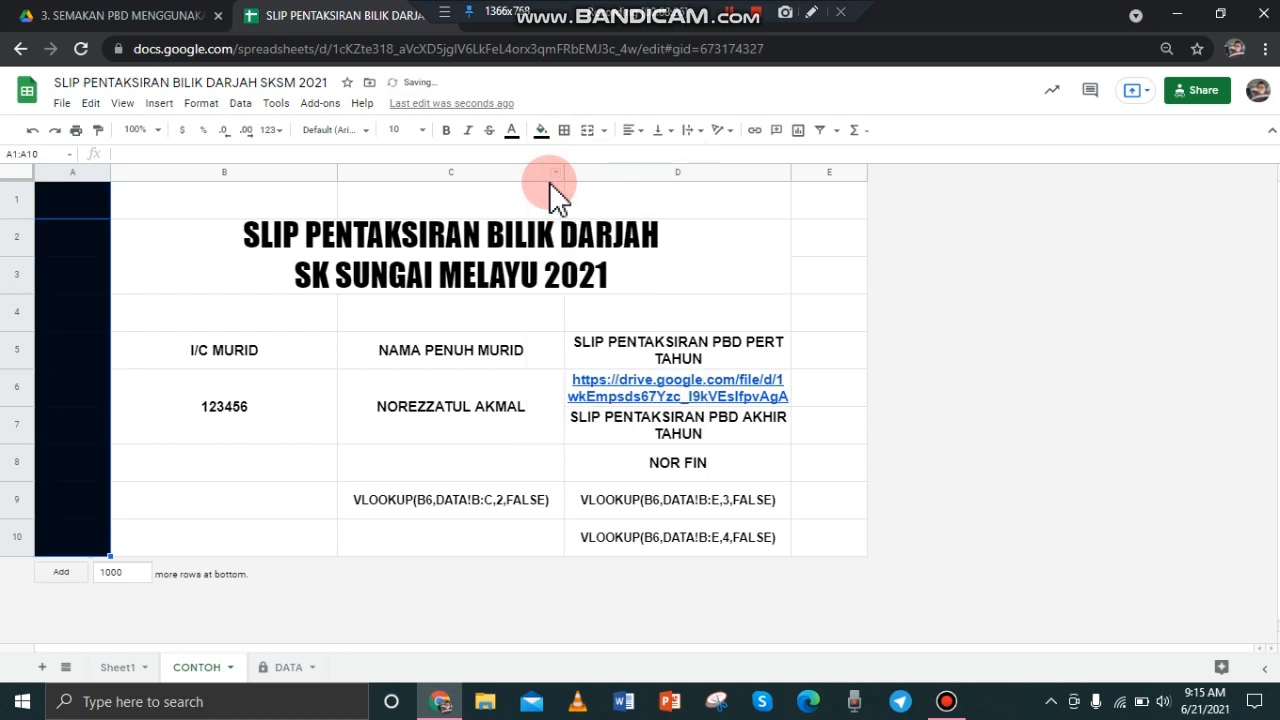
drag(86, 214, 814, 214)
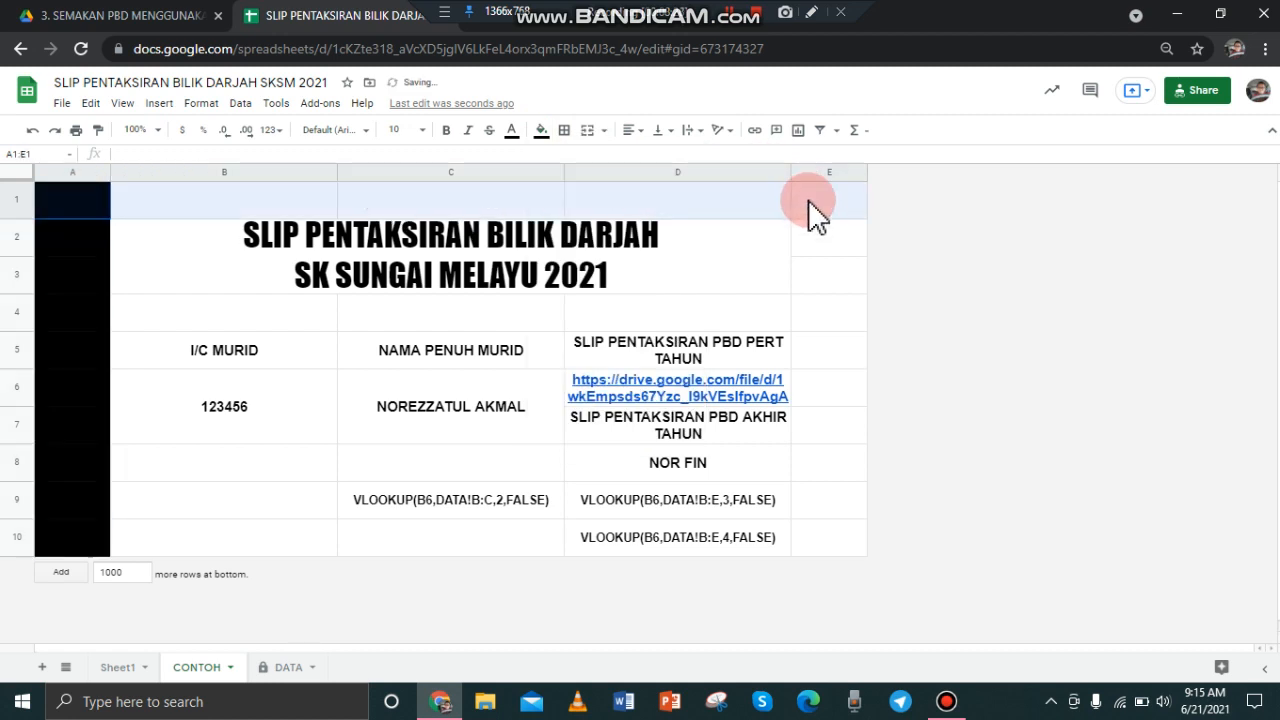
click(543, 133)
click(547, 181)
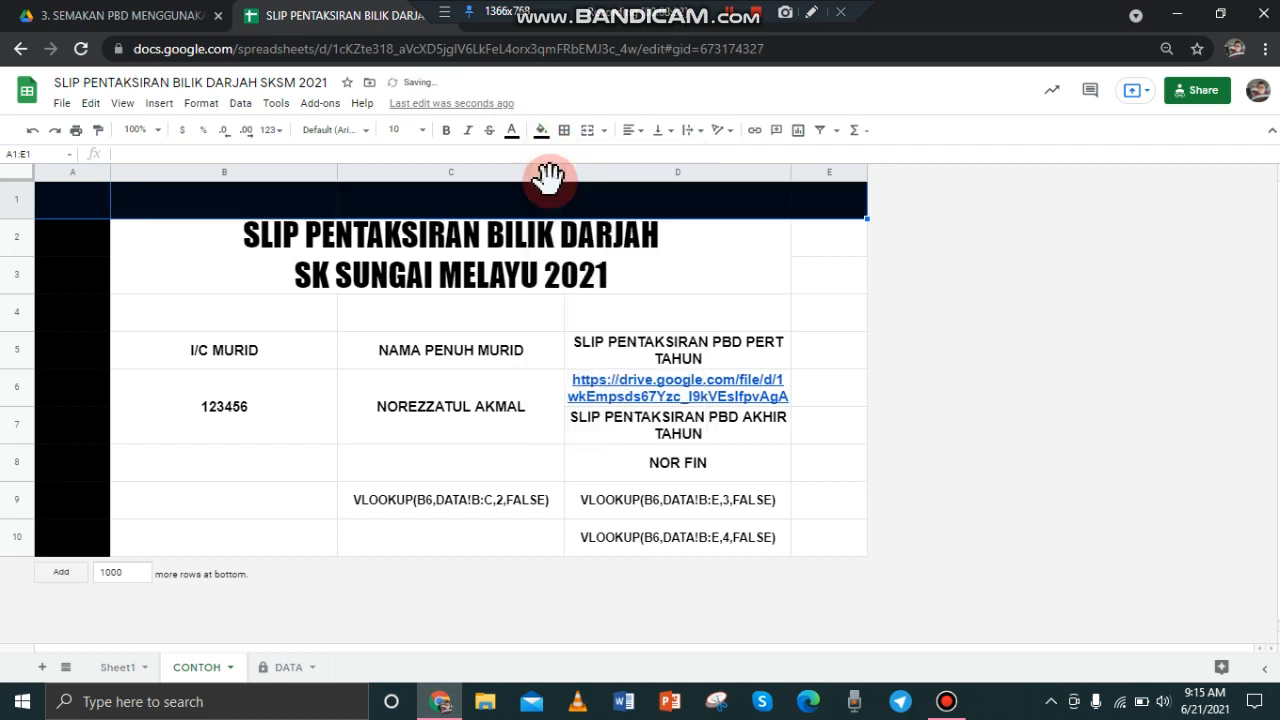
Step: Fill the border column E1:E10 and the divider row A4:E4 with black
drag(815, 198, 826, 531)
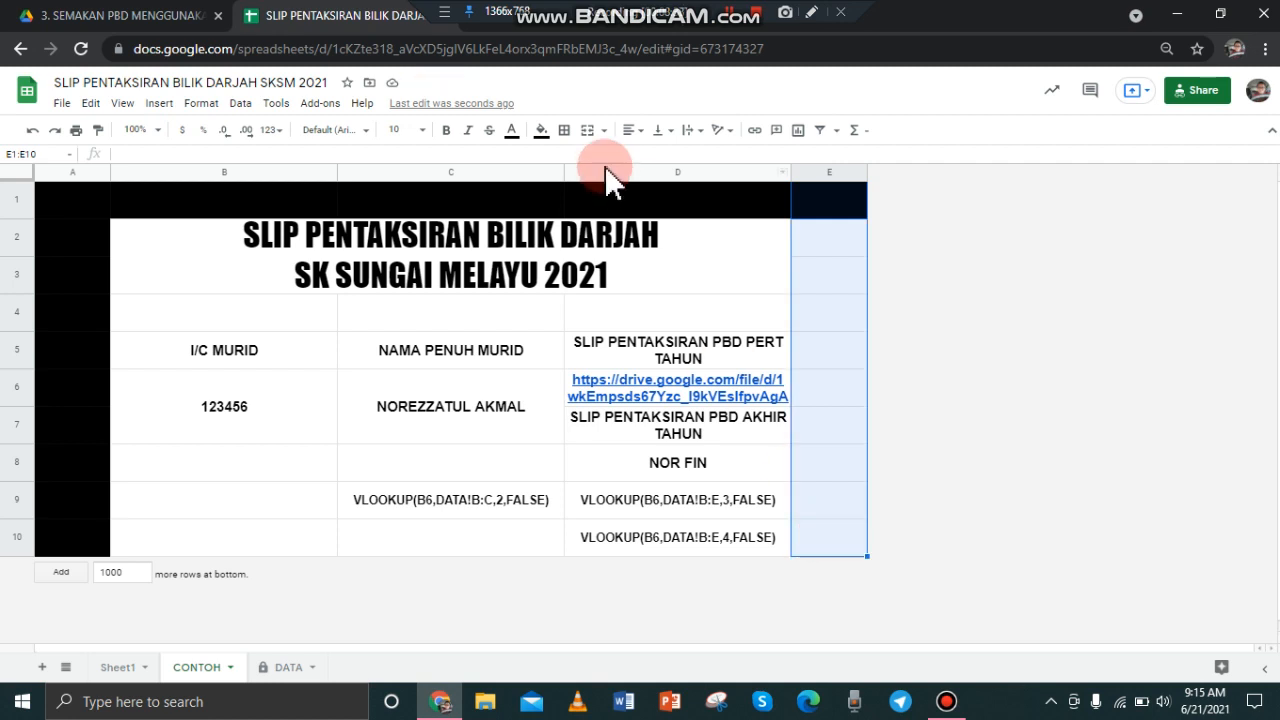
click(541, 131)
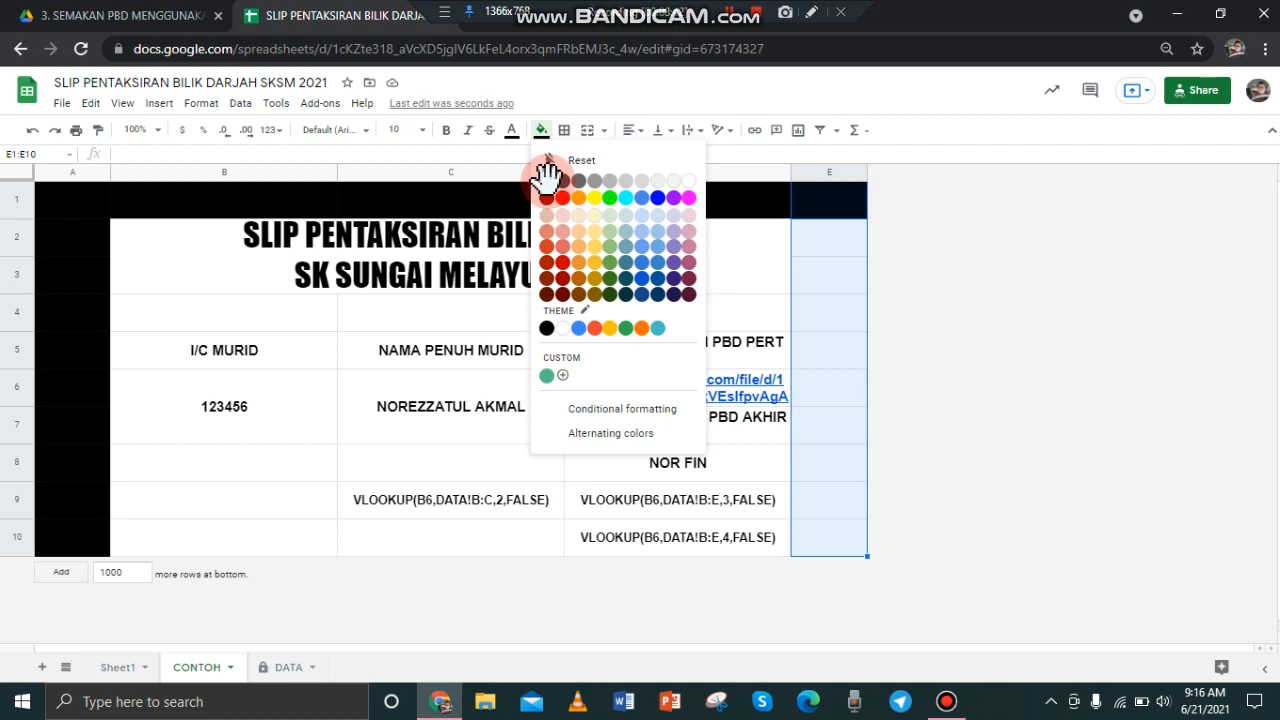
click(546, 181)
drag(84, 328, 806, 330)
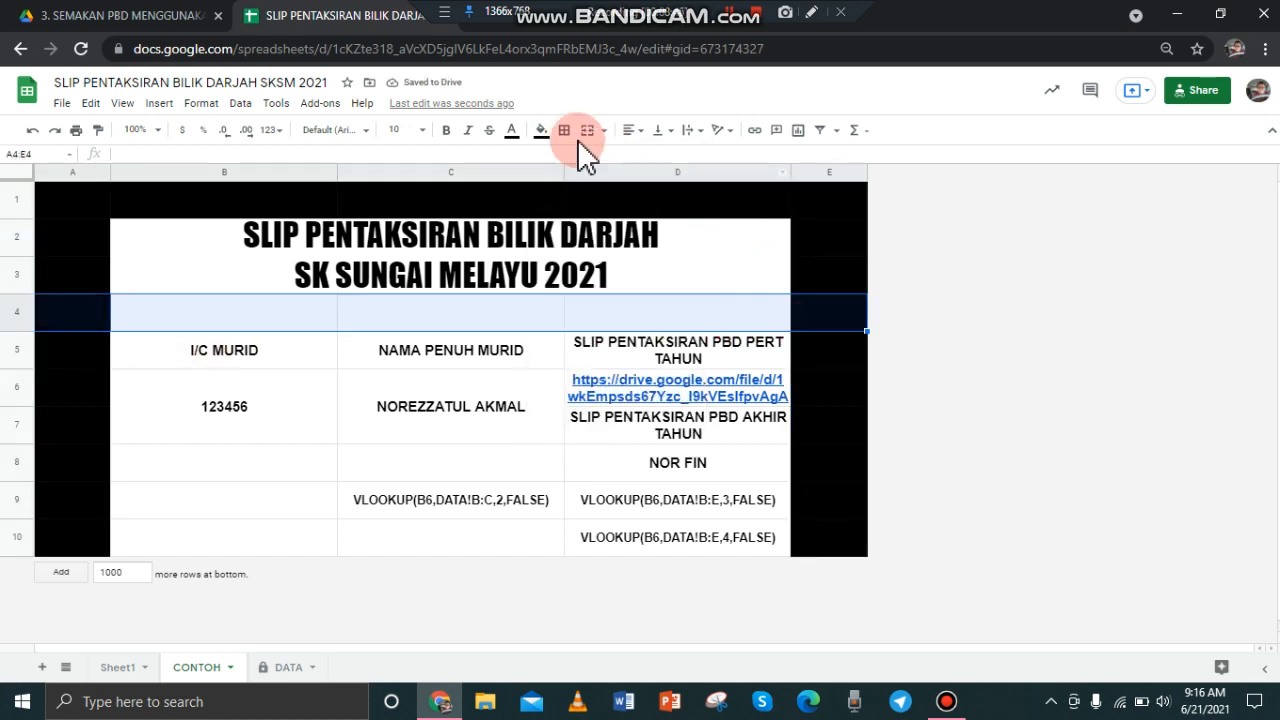
click(542, 131)
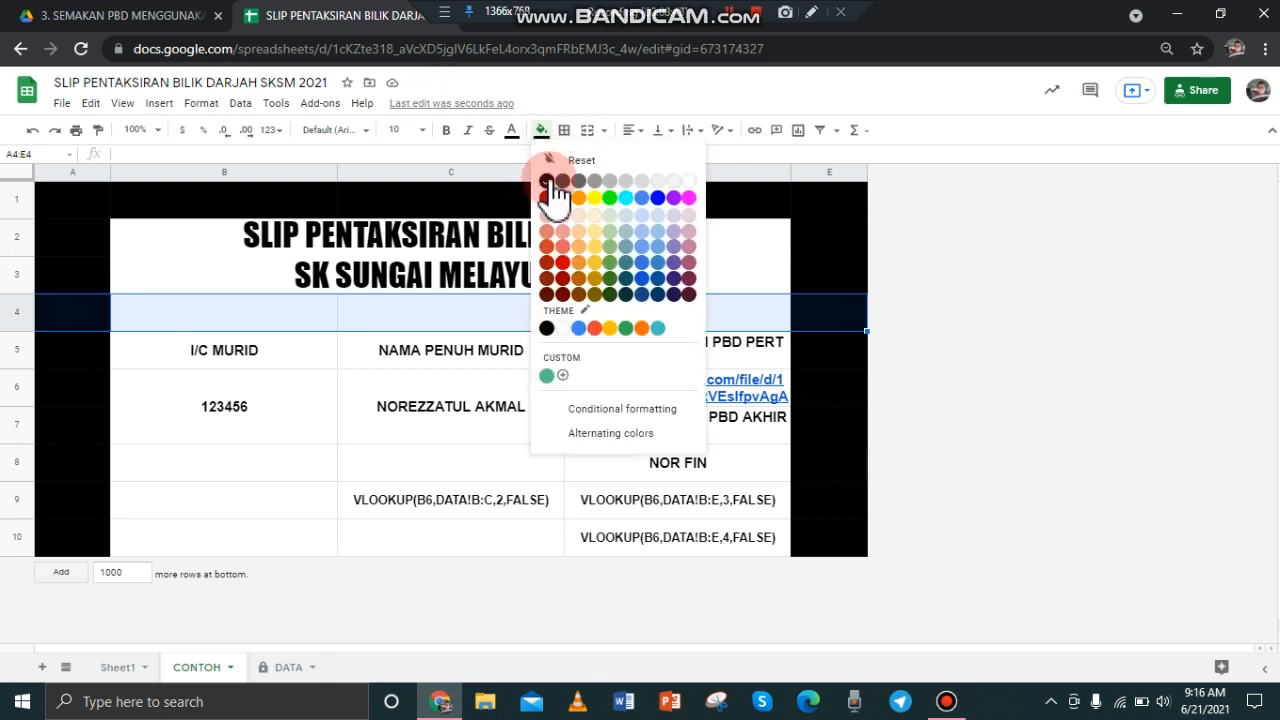
click(548, 181)
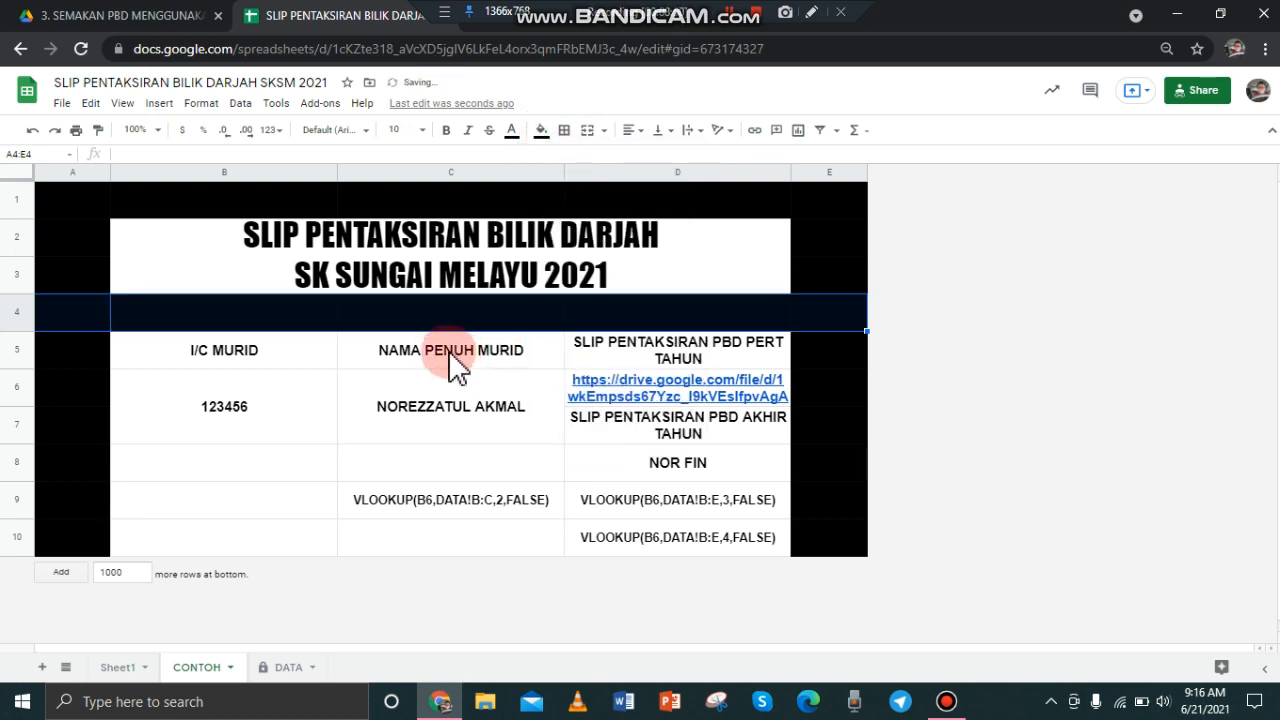
Step: Protect the range C5:D8 on the CONTOH sheet, restricting editing to Only you
drag(508, 370, 728, 480)
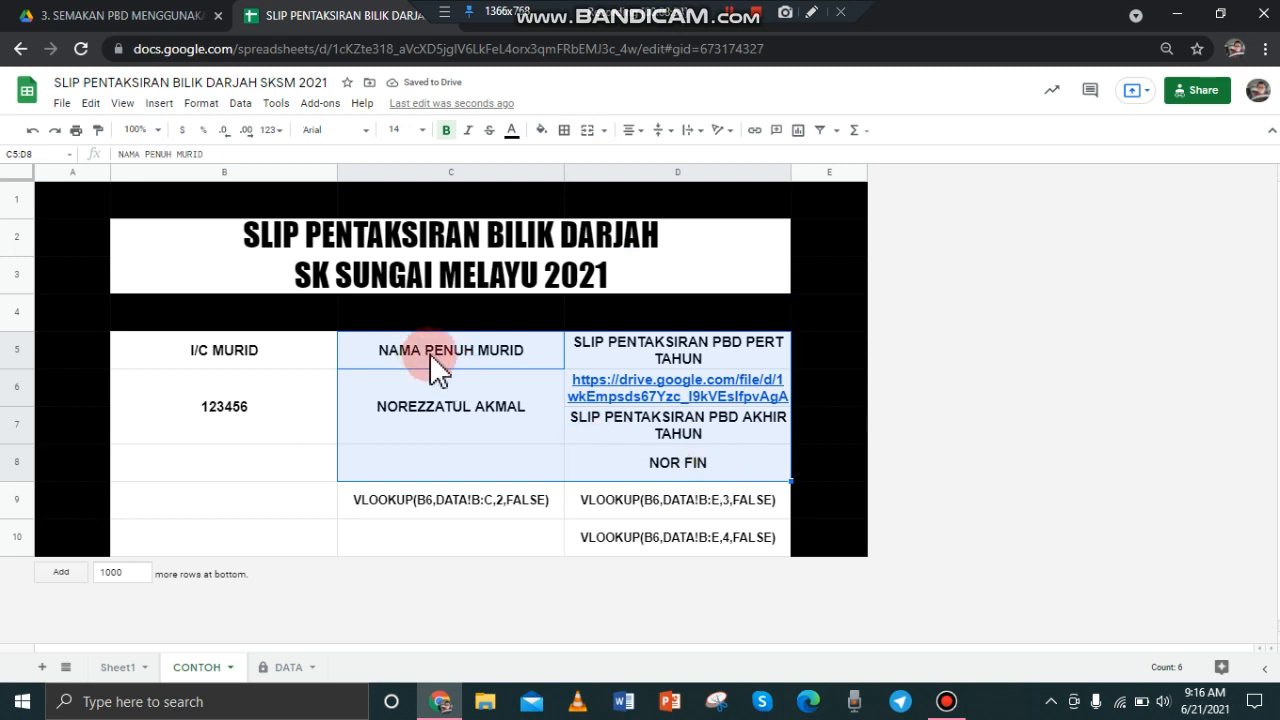
right_click(466, 468)
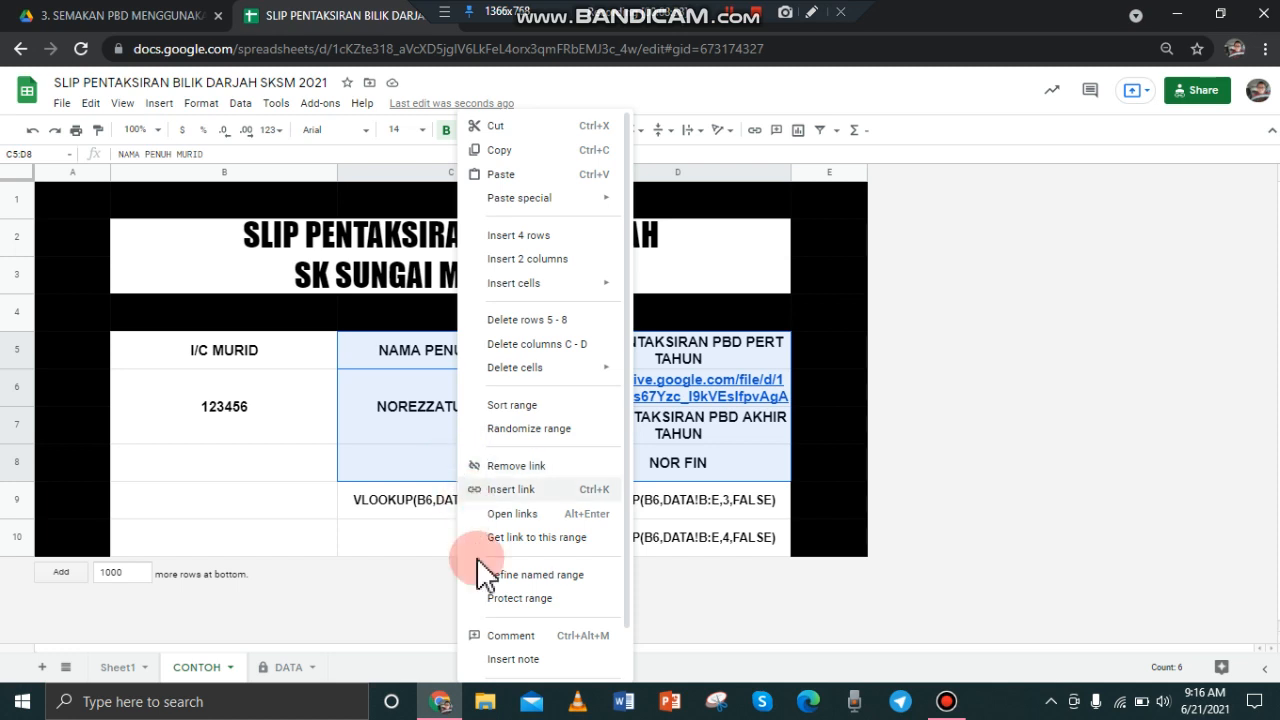
click(511, 600)
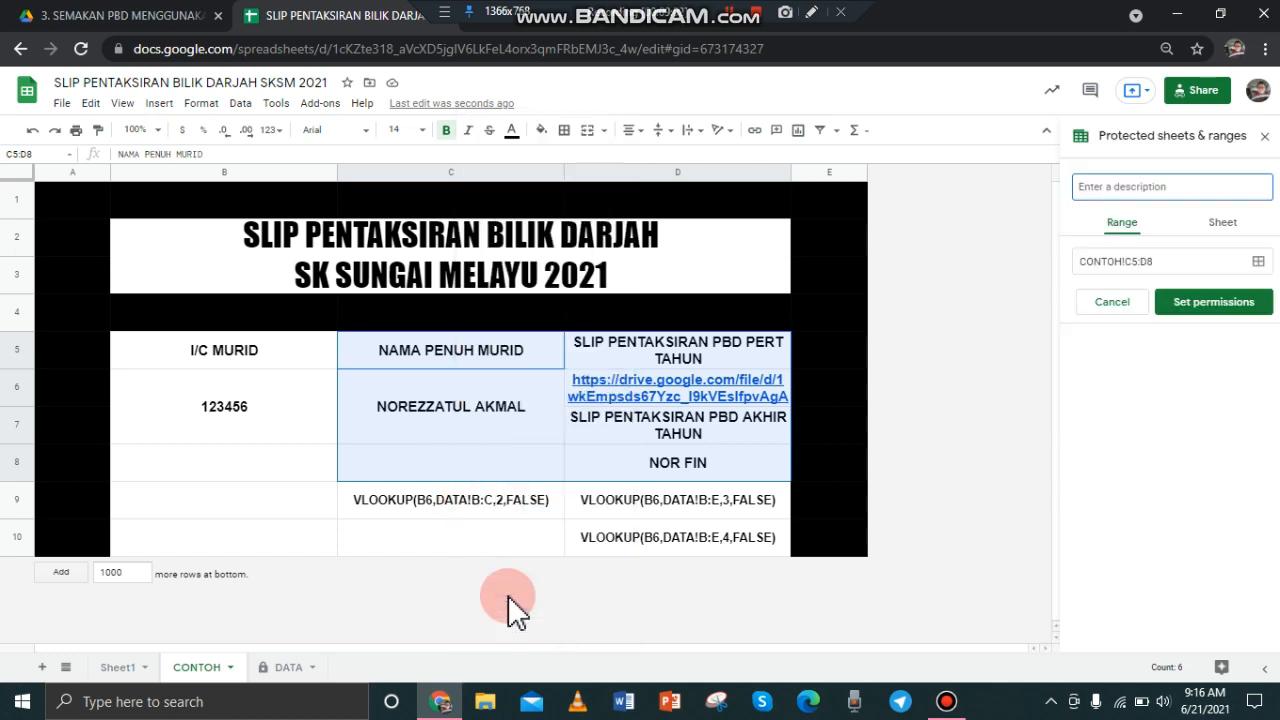
click(1203, 303)
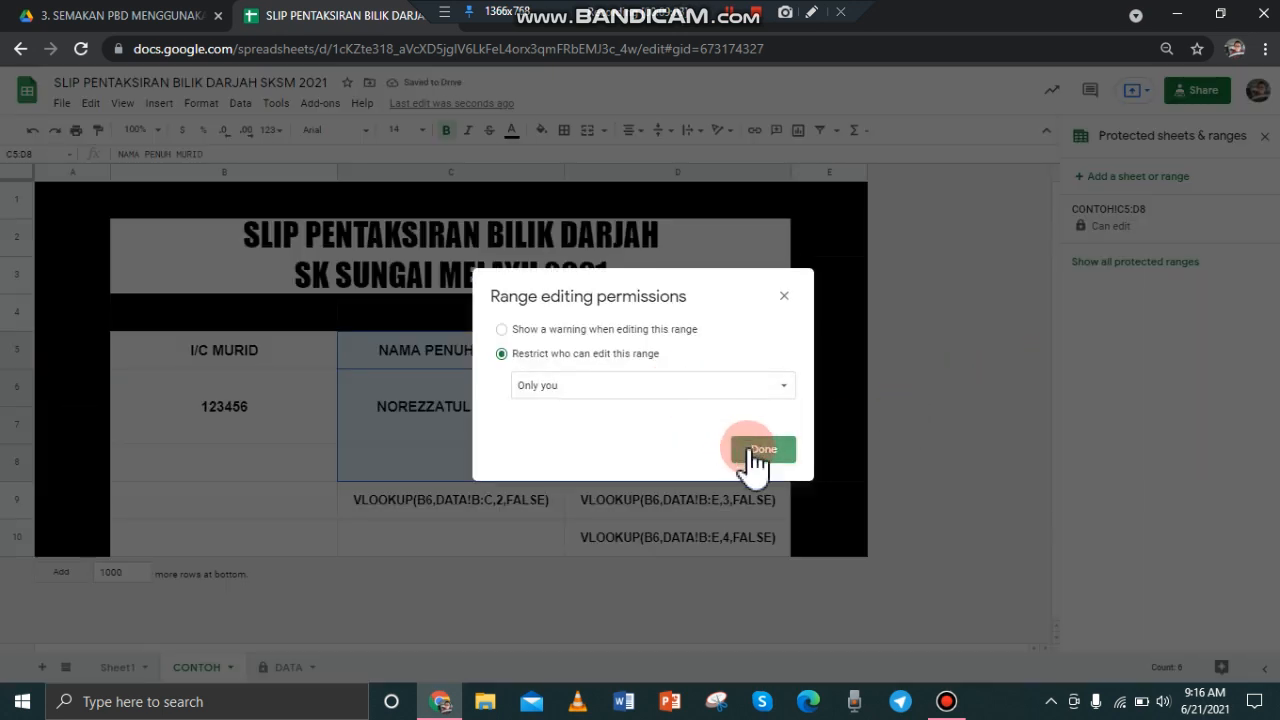
click(757, 450)
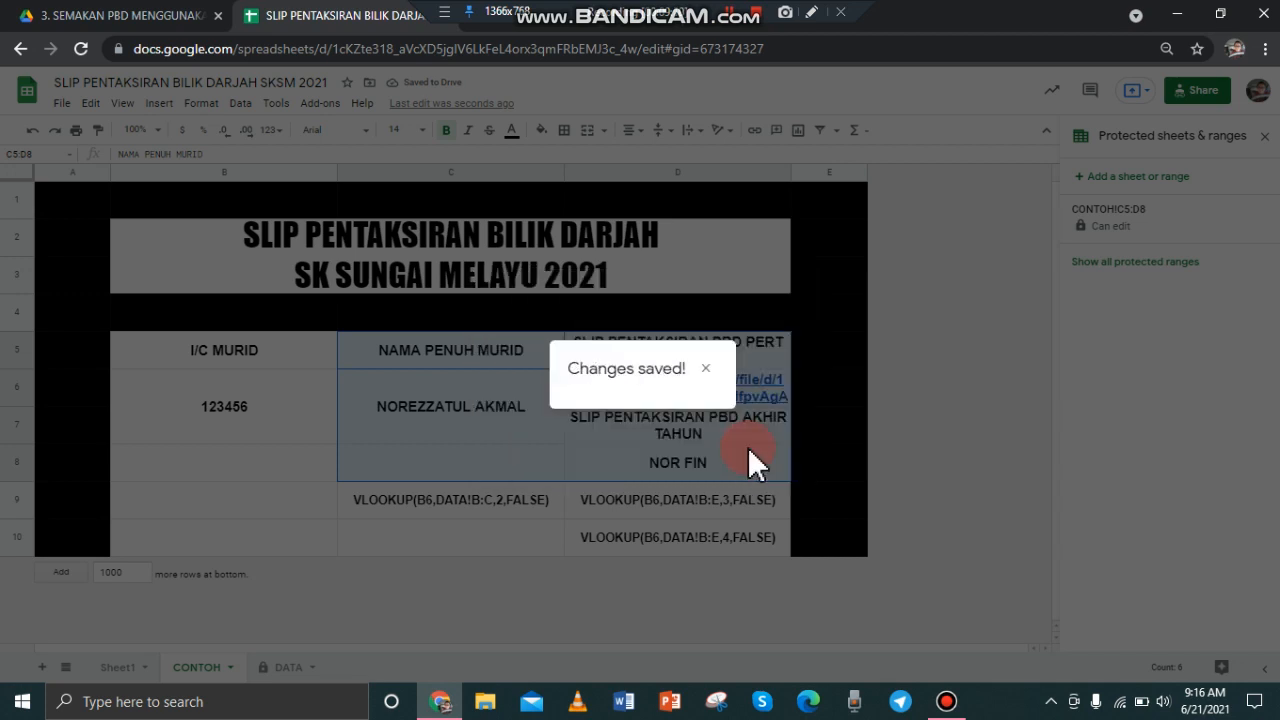
click(251, 291)
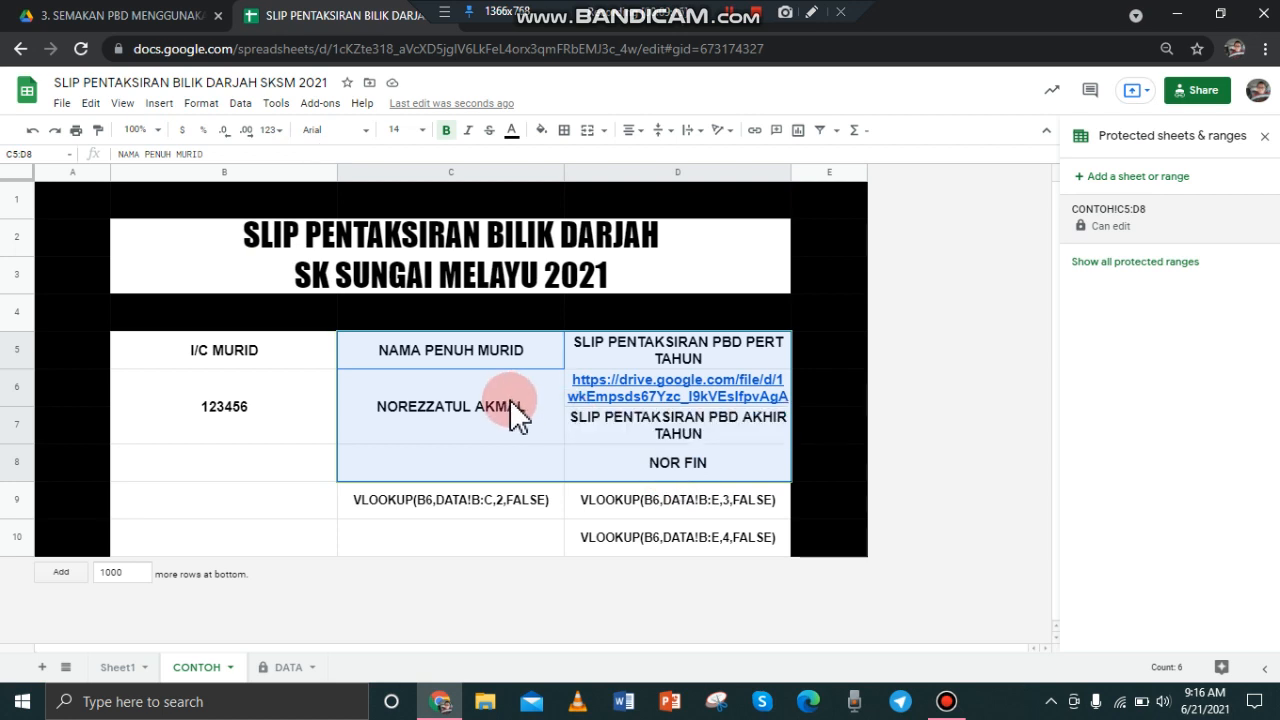
click(310, 432)
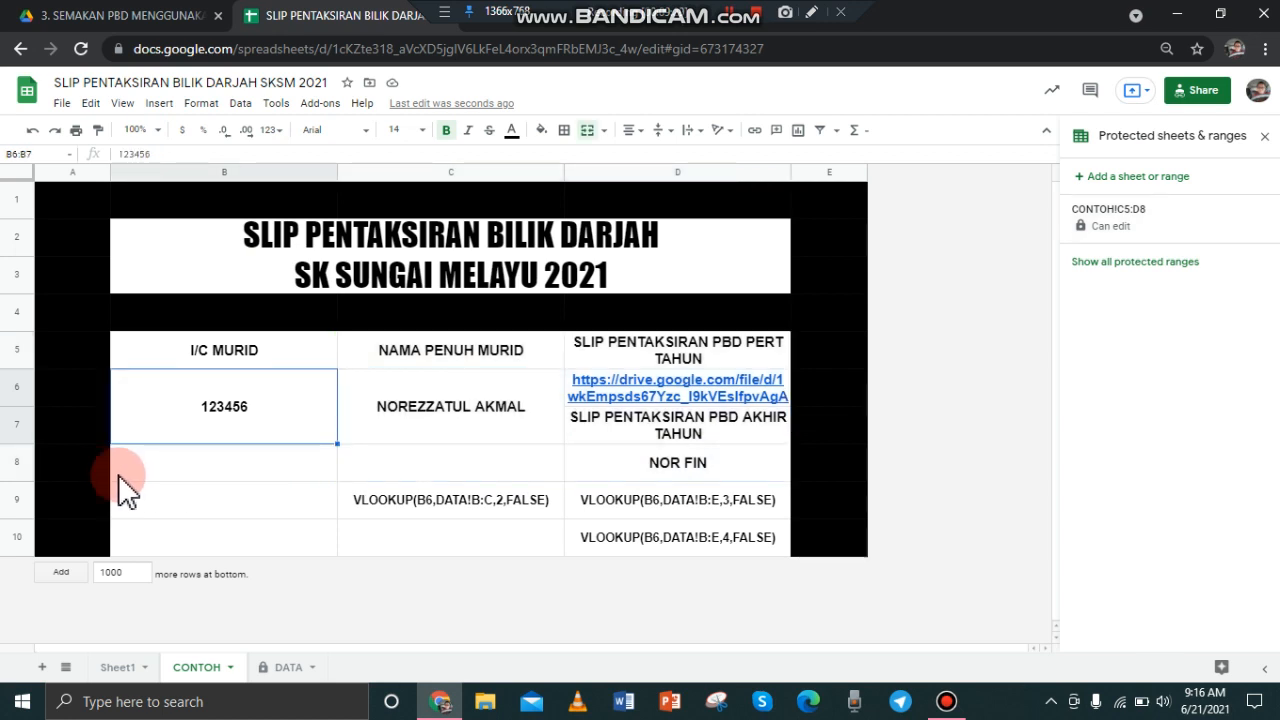
Step: Protect the range A8:E10 on the CONTOH sheet with editing restricted to Only you, leaving the I/C number cell selected
drag(94, 469, 810, 531)
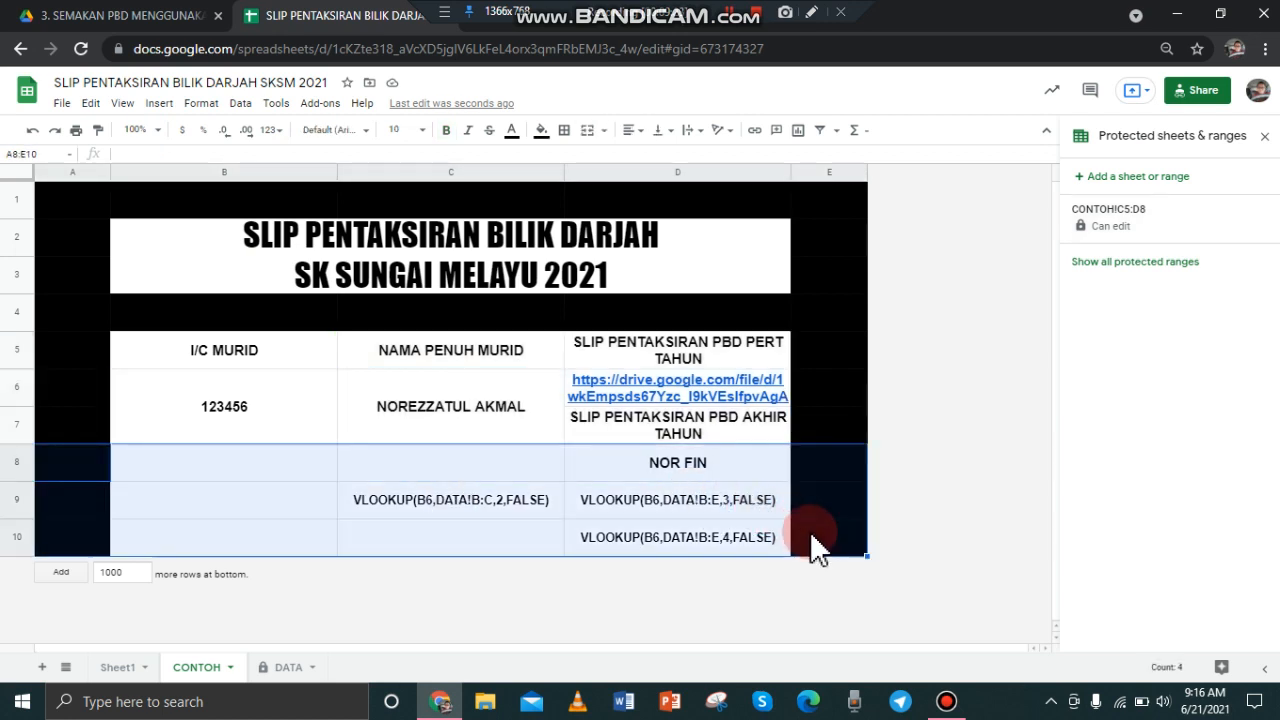
right_click(499, 488)
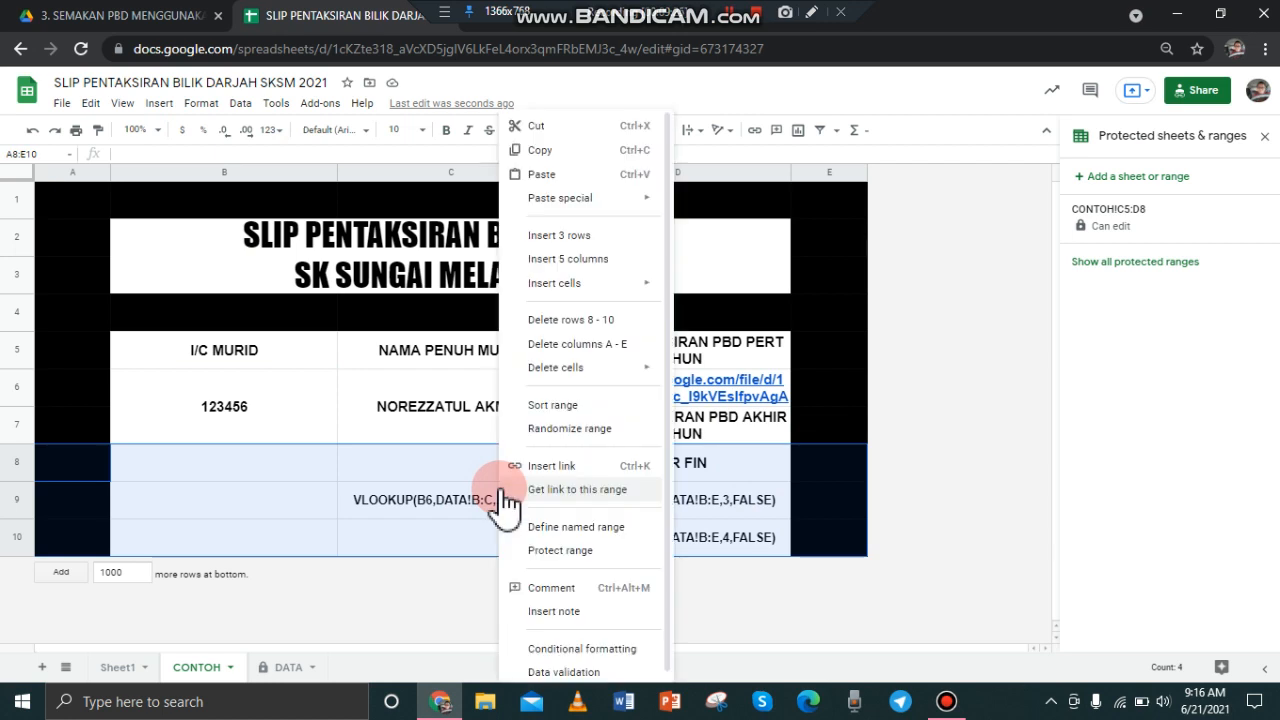
click(599, 672)
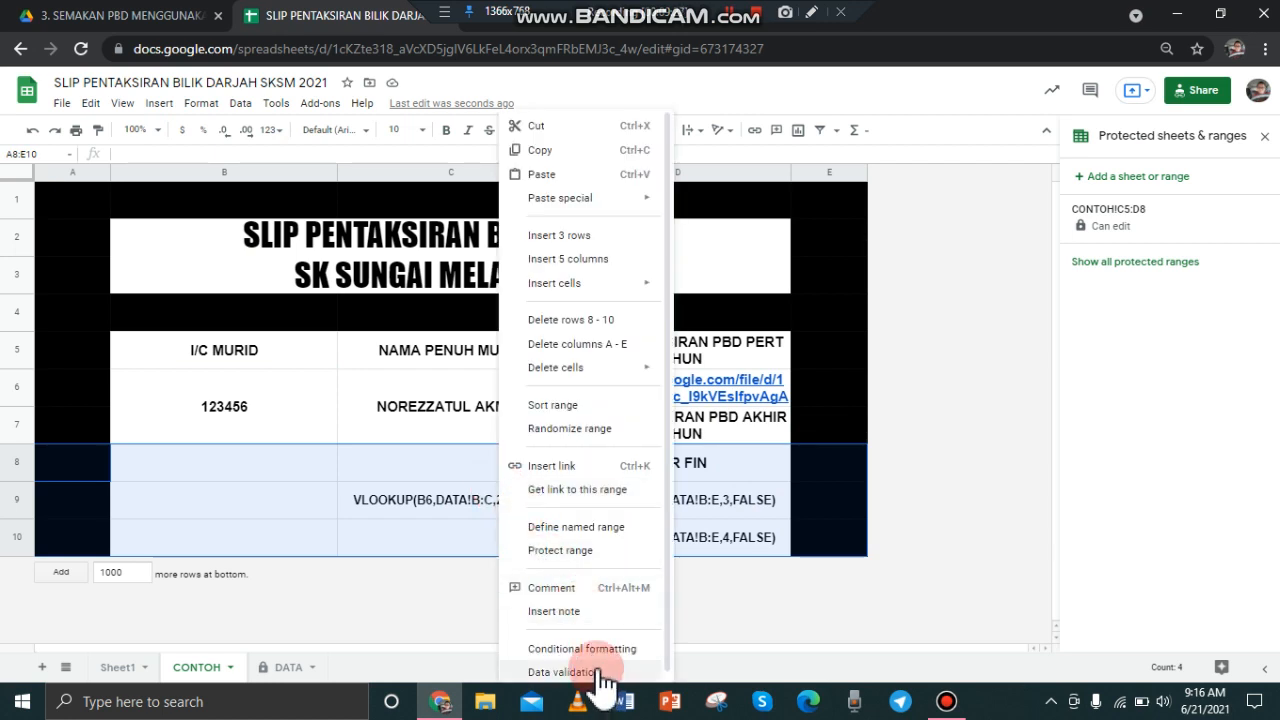
click(583, 549)
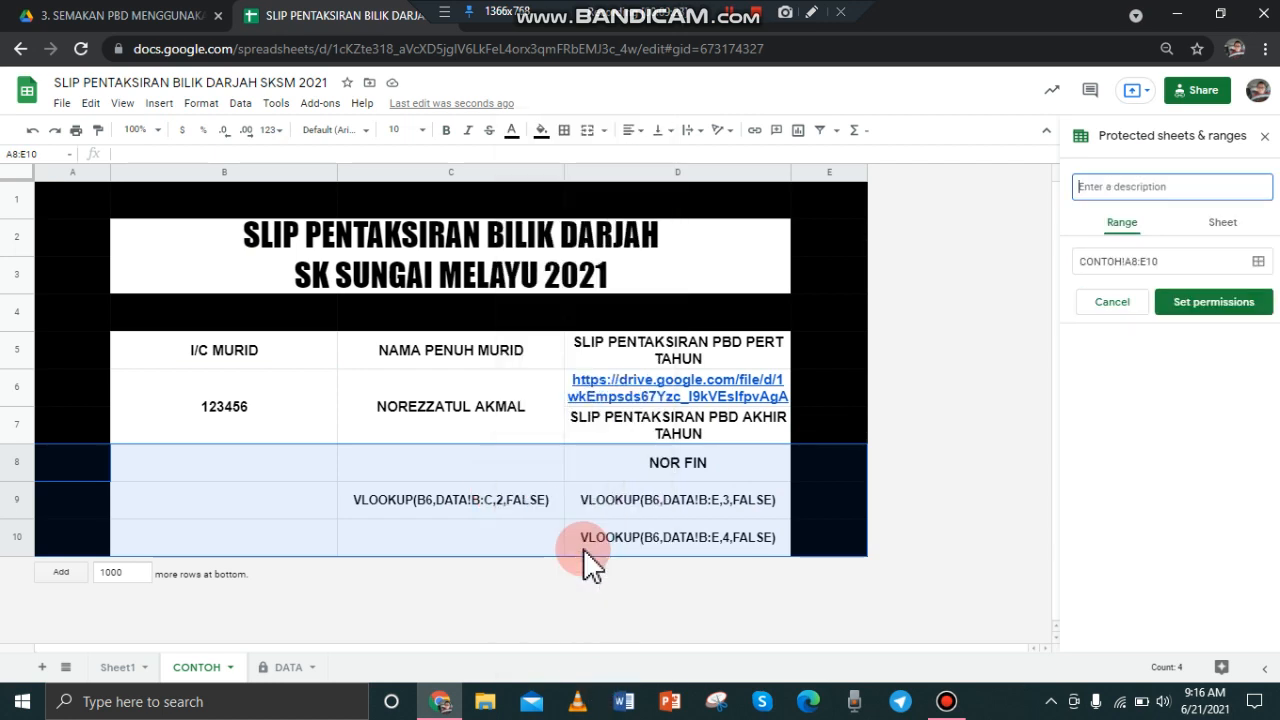
click(1202, 305)
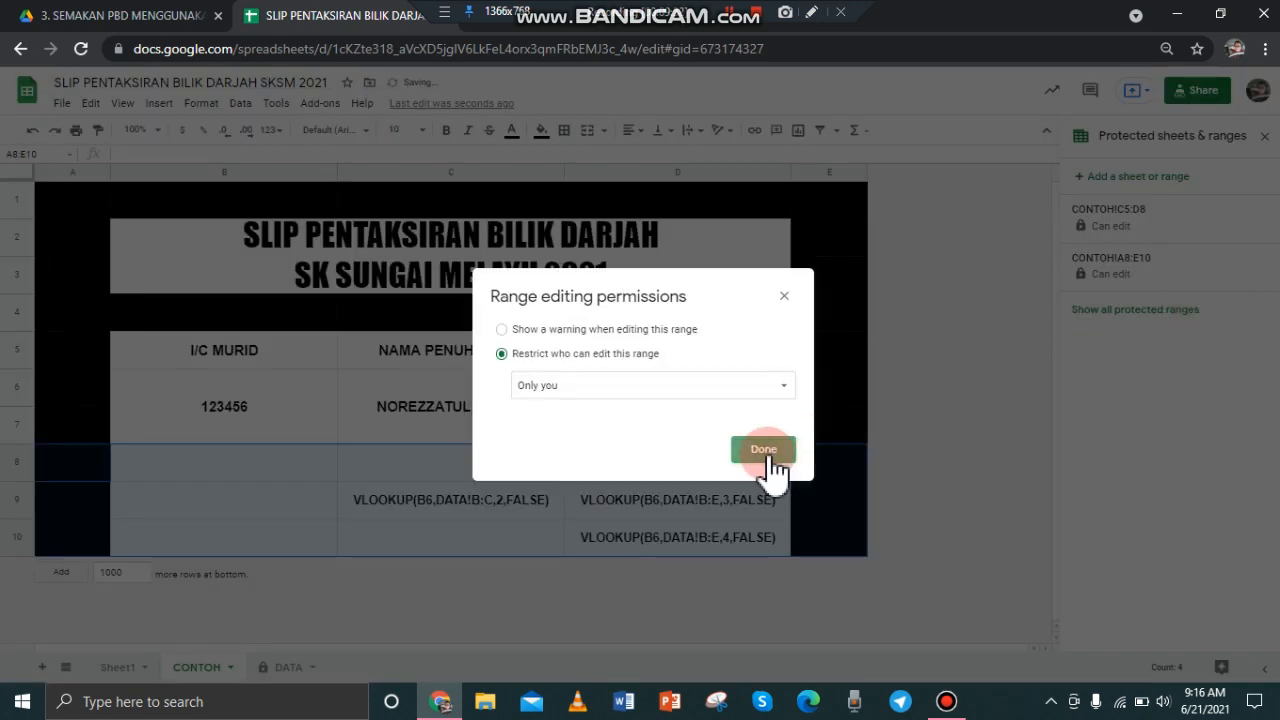
click(766, 455)
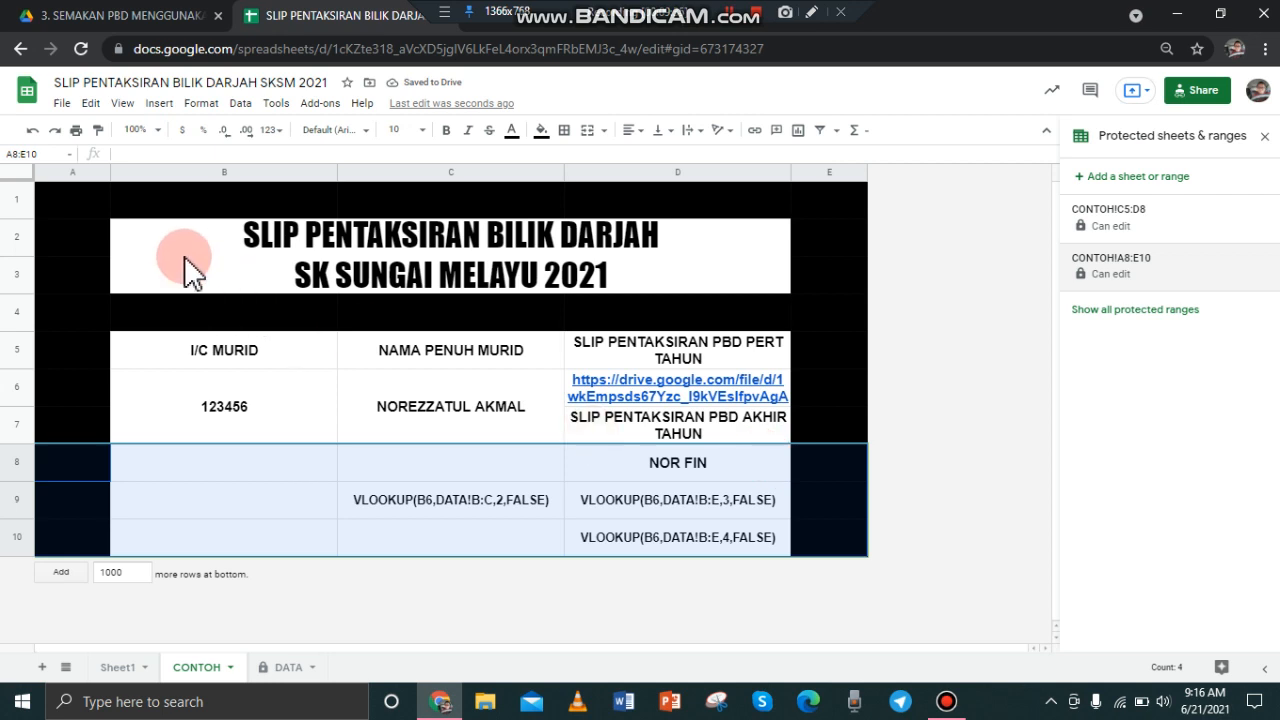
click(236, 413)
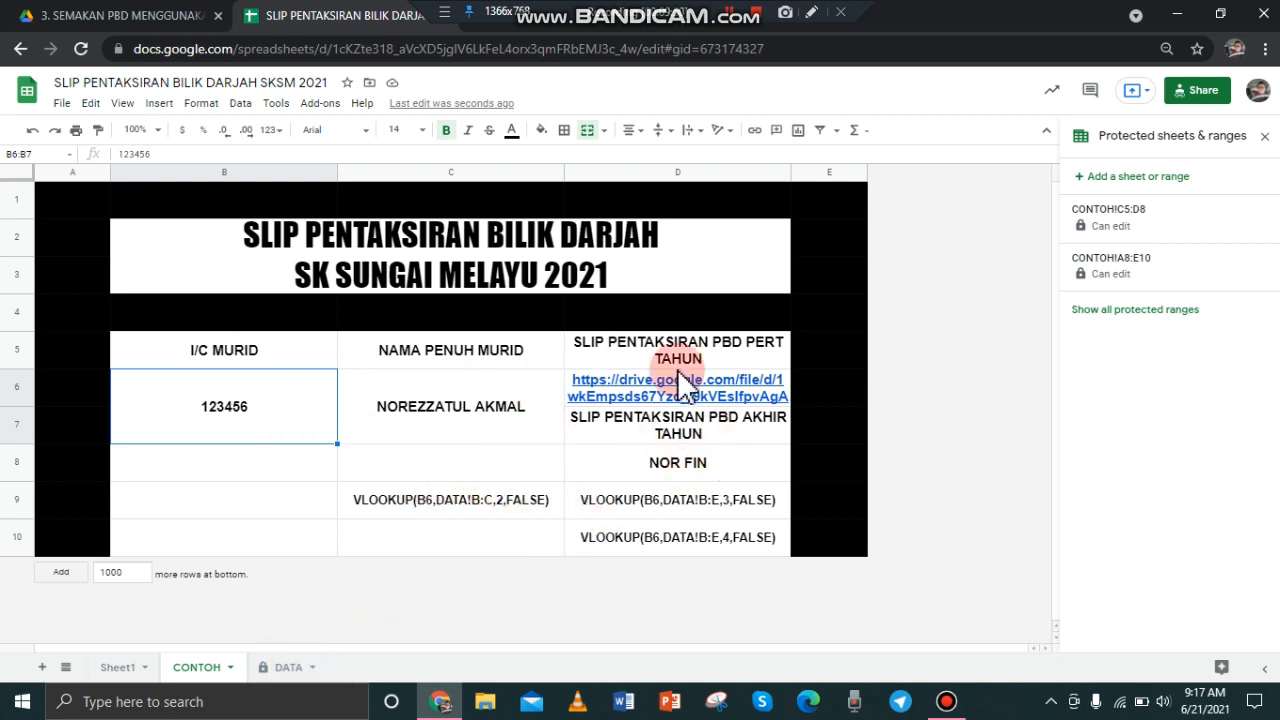
Step: Hide the DATA sheet that holds the student records and slip links
click(317, 668)
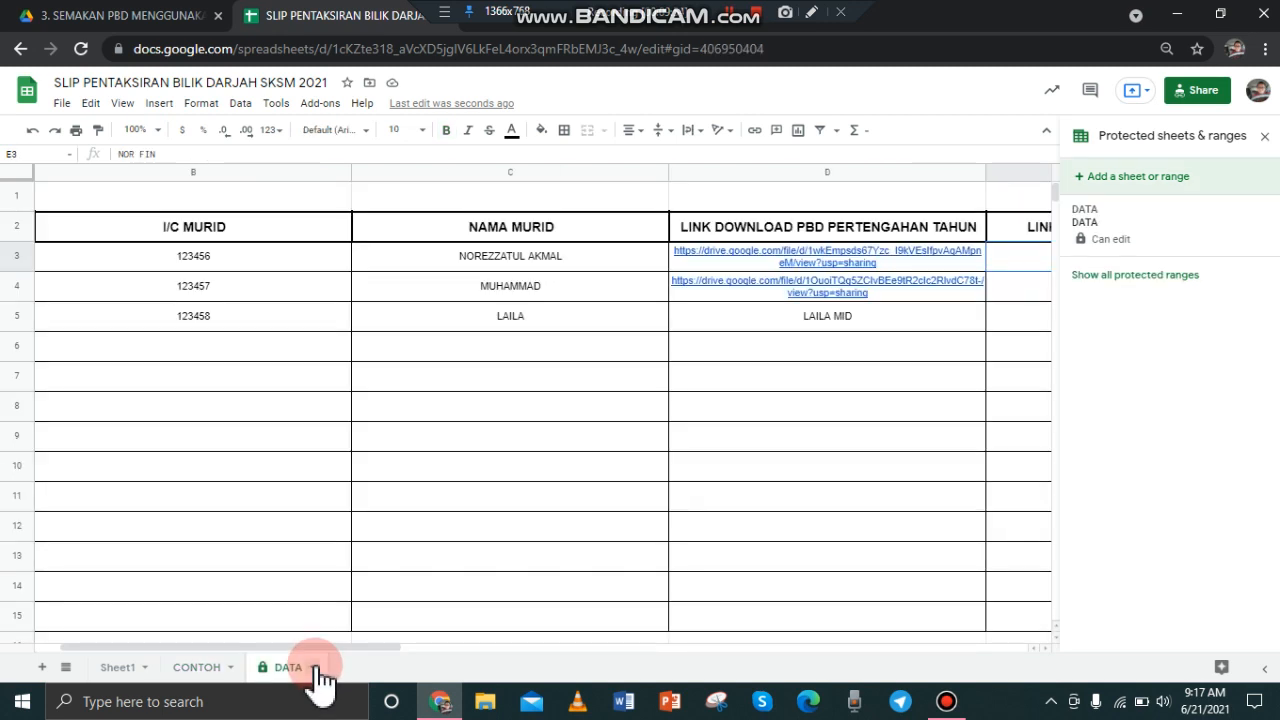
click(313, 668)
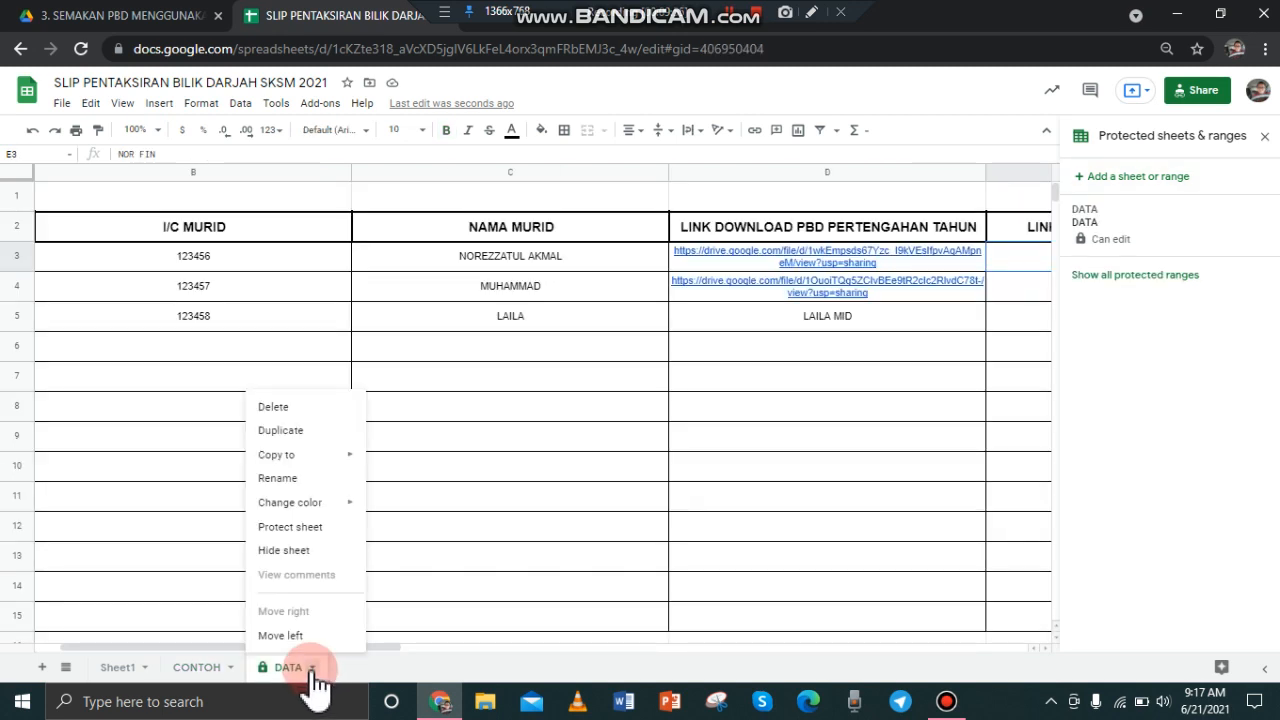
click(297, 552)
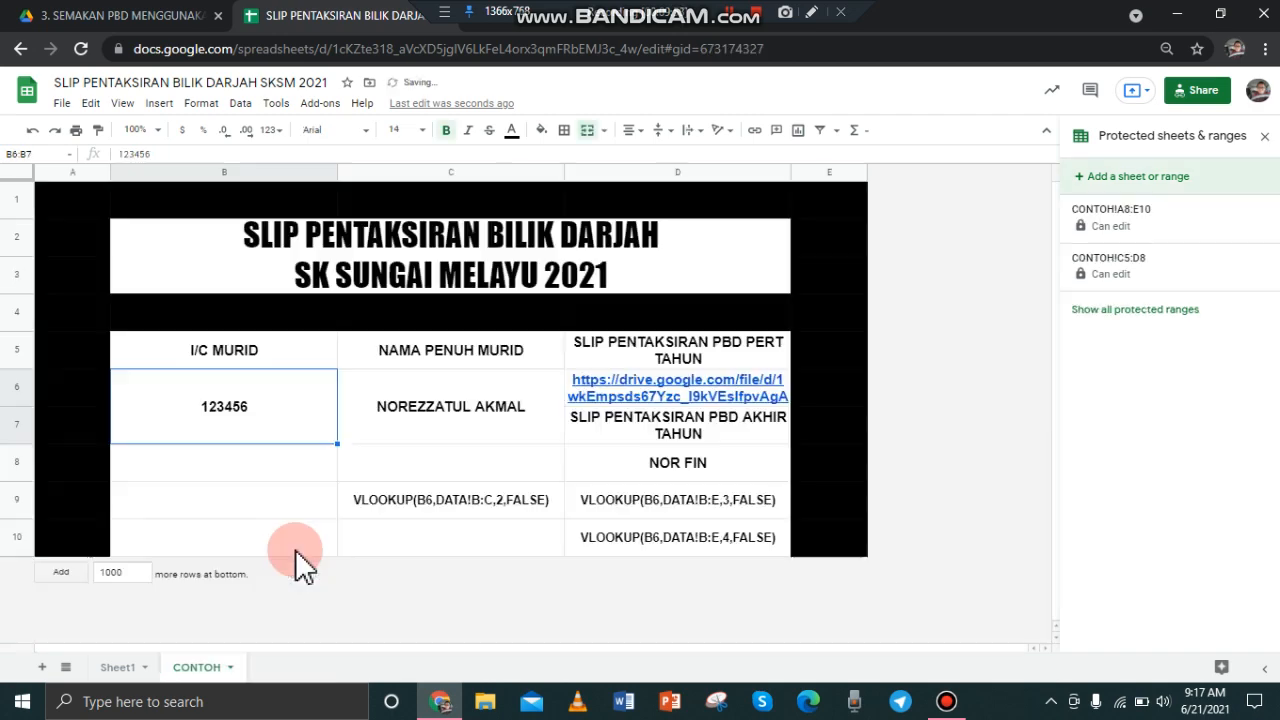